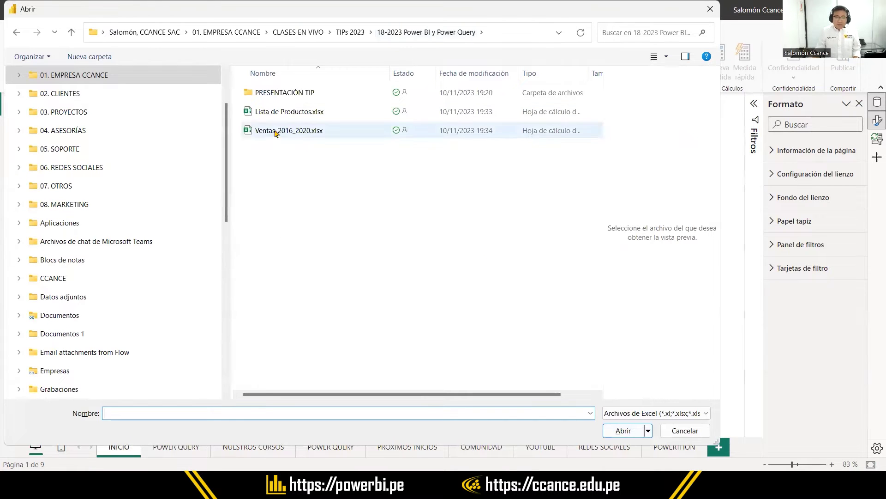
Step: Try to open the workbook Ventas_2016_2020.xlsx as the Excel data source
{"action": "left_click", "coordinate": [275, 133]}
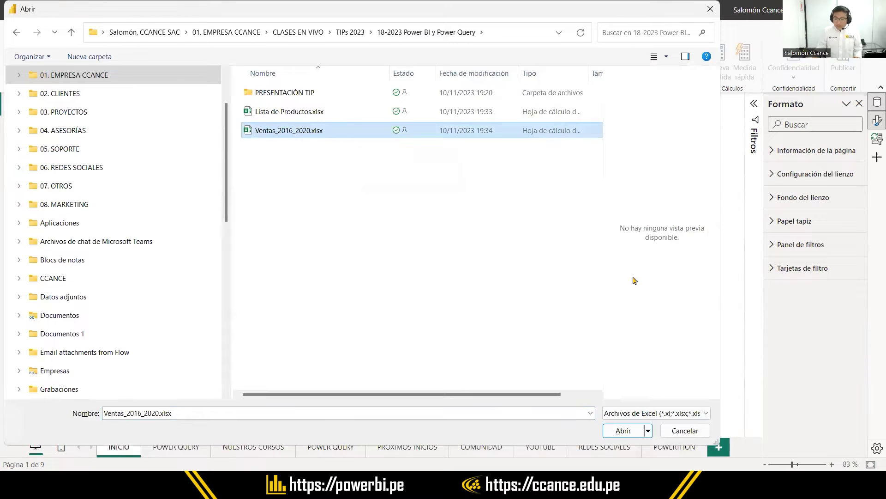
{"action": "left_click", "coordinate": [623, 432]}
{"action": "left_click", "coordinate": [622, 432]}
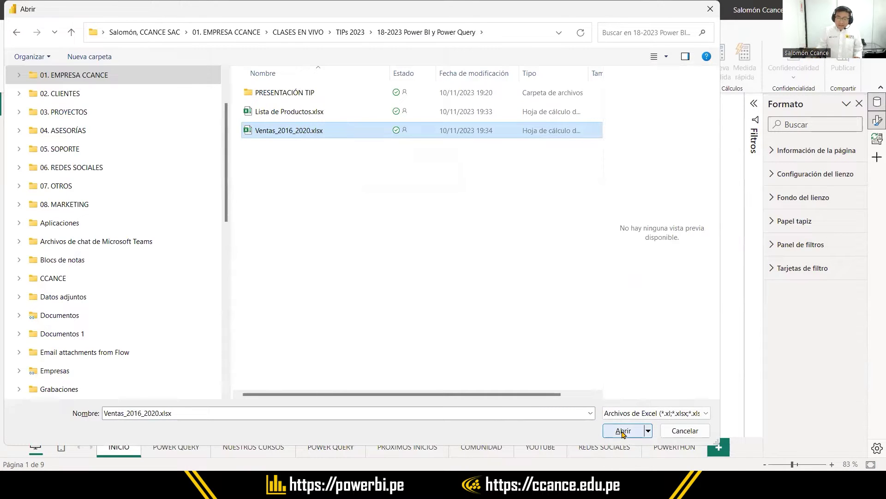
{"action": "left_click", "coordinate": [624, 432]}
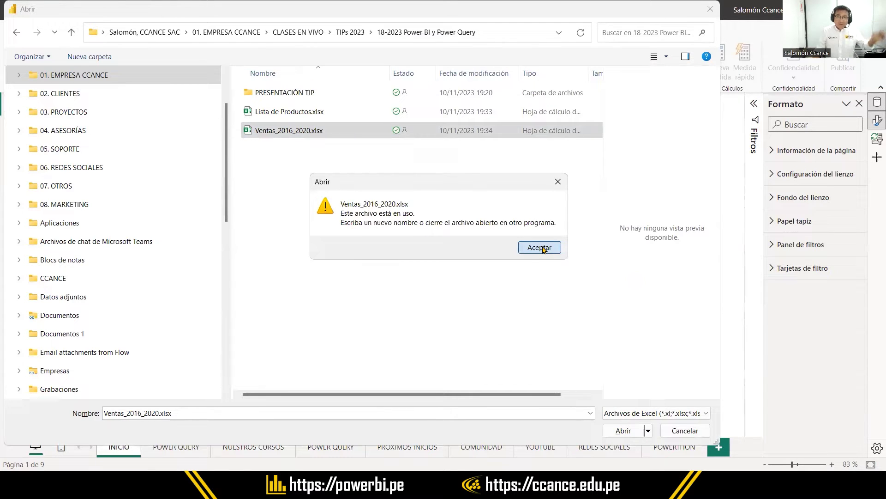
{"action": "key", "text": "Return"}
Step: Switch to Excel, close the Ventas_2016_2020.xlsx workbook, and open that file as the data source in Power BI
{"action": "key", "text": "alt+Tab"}
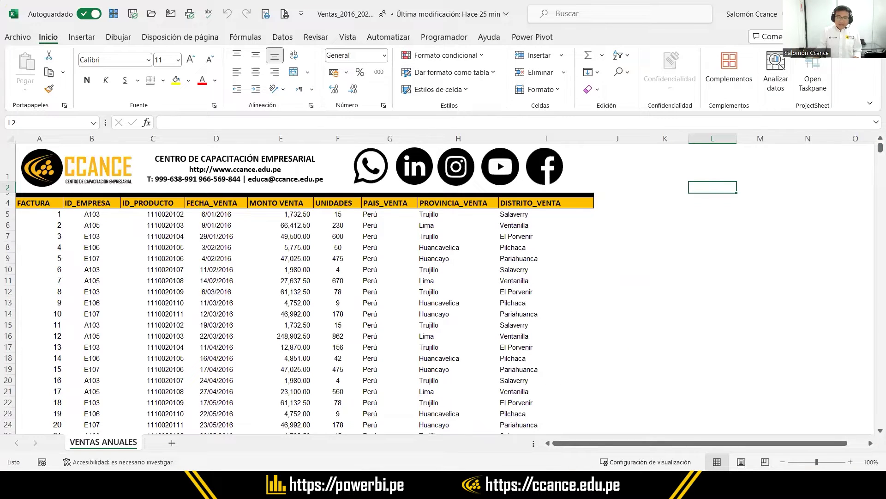
{"action": "key", "text": "alt+F4"}
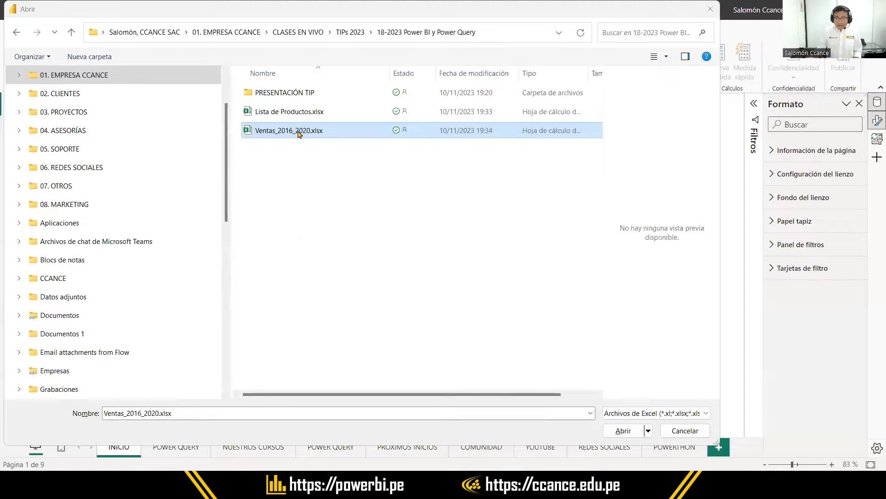
{"action": "left_click", "coordinate": [621, 431]}
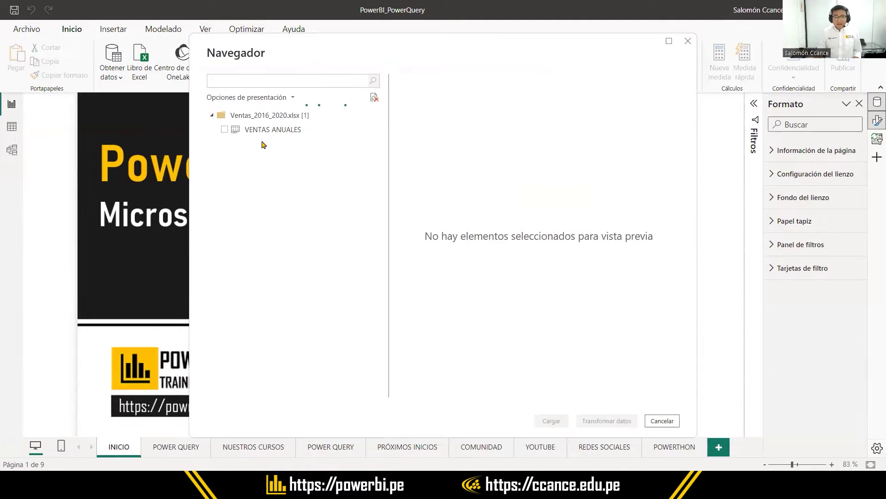
Step: Select the VENTAS ANUALES sheet of Ventas_2016_2020.xlsx for import
{"action": "left_click", "coordinate": [259, 132]}
{"action": "left_click", "coordinate": [259, 133]}
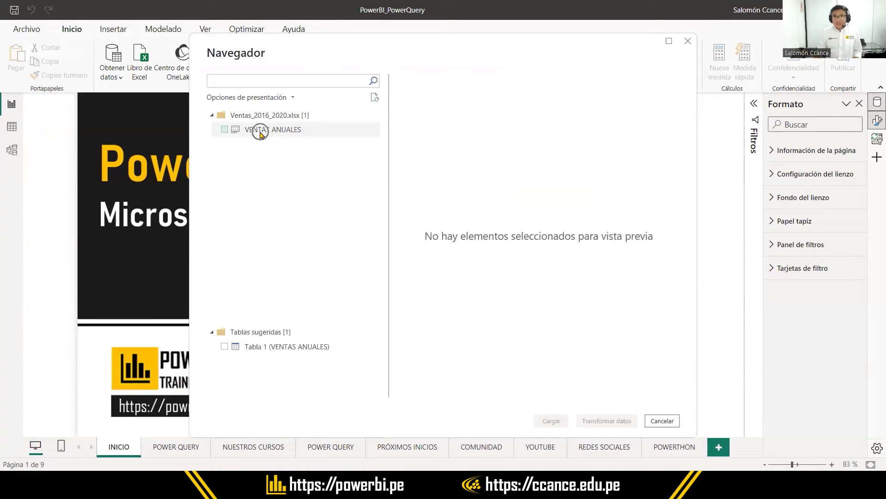
{"action": "left_click", "coordinate": [259, 133]}
{"action": "left_click", "coordinate": [260, 133]}
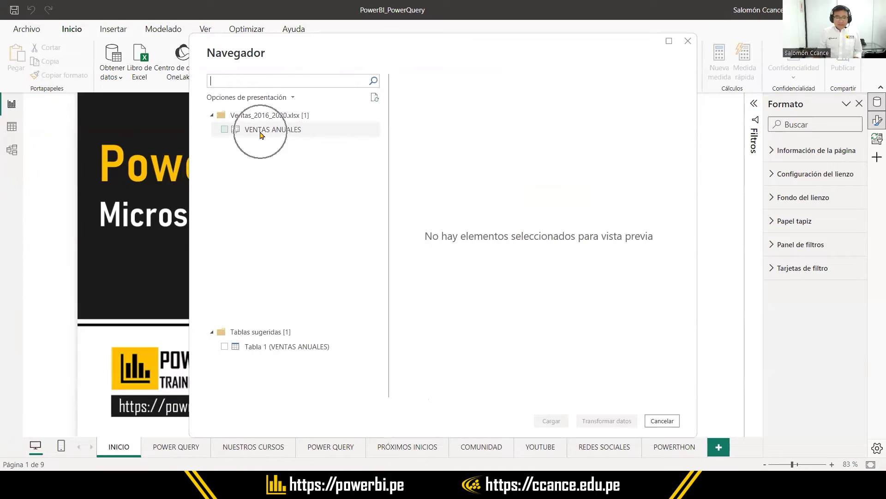
{"action": "left_click", "coordinate": [224, 130]}
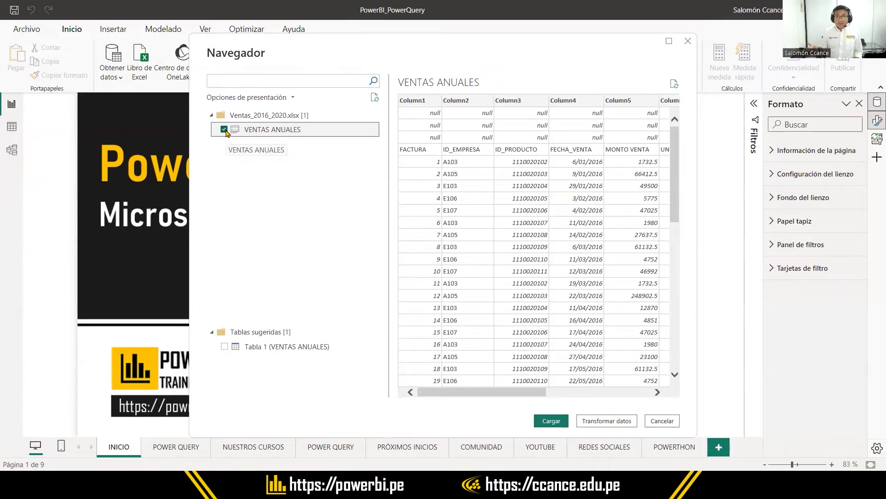
Step: Compare the previews of the suggested table Tabla 1 (VENTAS ANUALES) and the VENTAS ANUALES sheet
{"action": "left_click", "coordinate": [260, 351]}
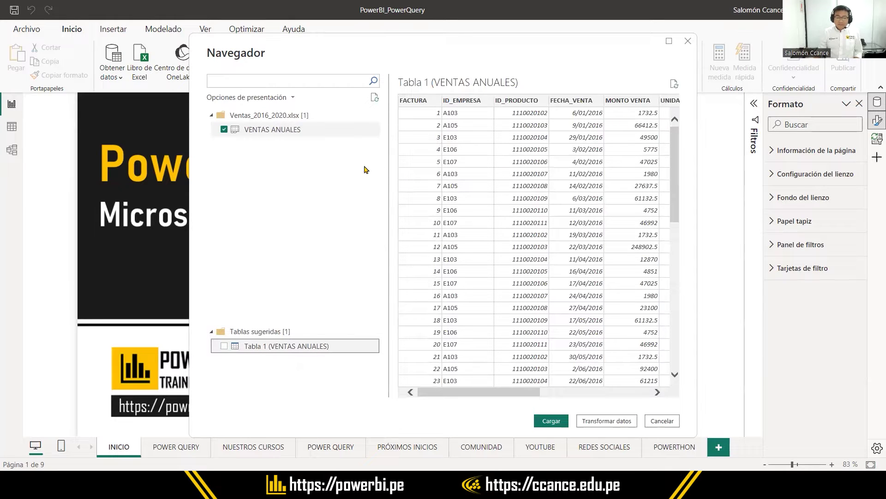
{"action": "left_click", "coordinate": [283, 130]}
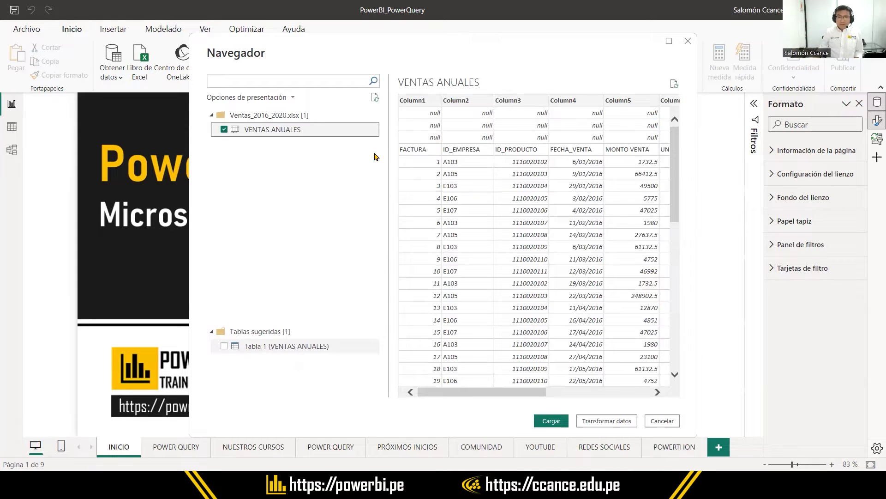
{"action": "left_click", "coordinate": [307, 349]}
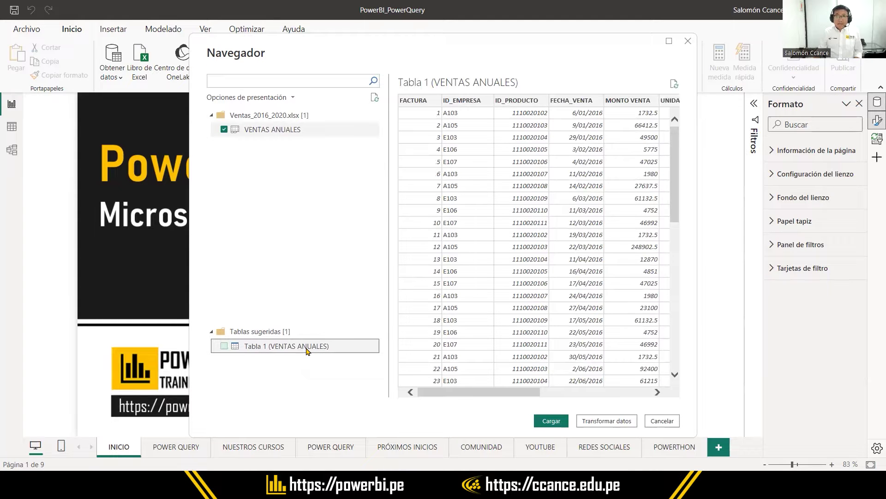
{"action": "left_click", "coordinate": [270, 348]}
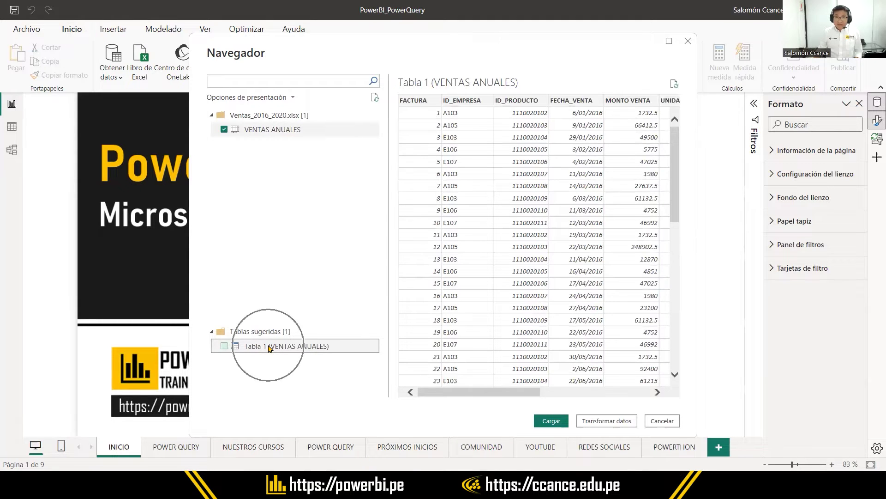
{"action": "left_click", "coordinate": [270, 348]}
{"action": "left_click", "coordinate": [270, 348]}
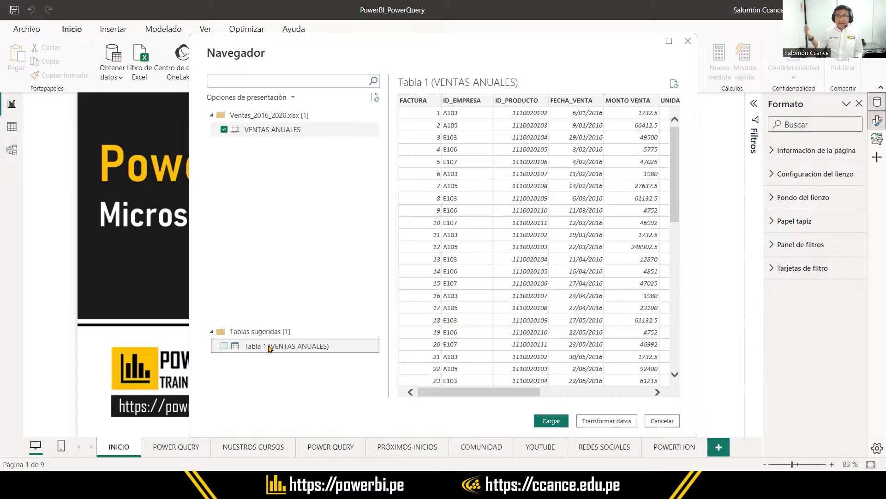
{"action": "left_click", "coordinate": [269, 346]}
{"action": "left_click", "coordinate": [269, 346]}
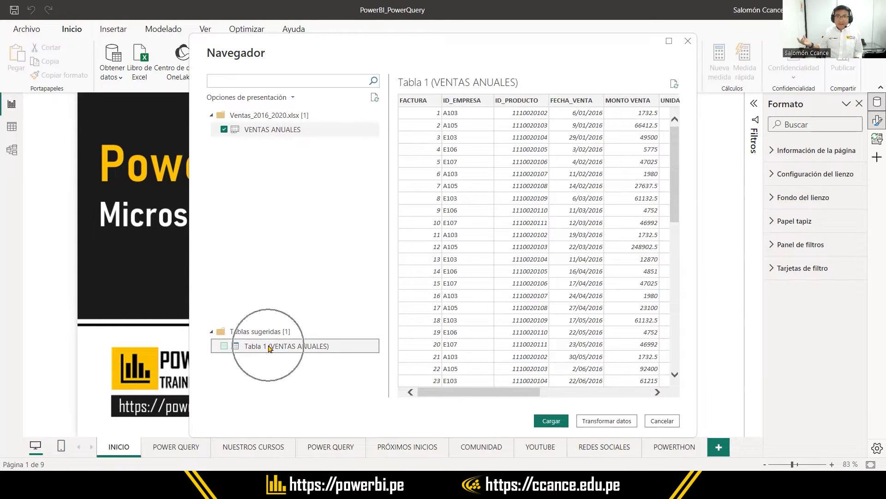
{"action": "left_click", "coordinate": [269, 346]}
{"action": "left_click", "coordinate": [270, 347]}
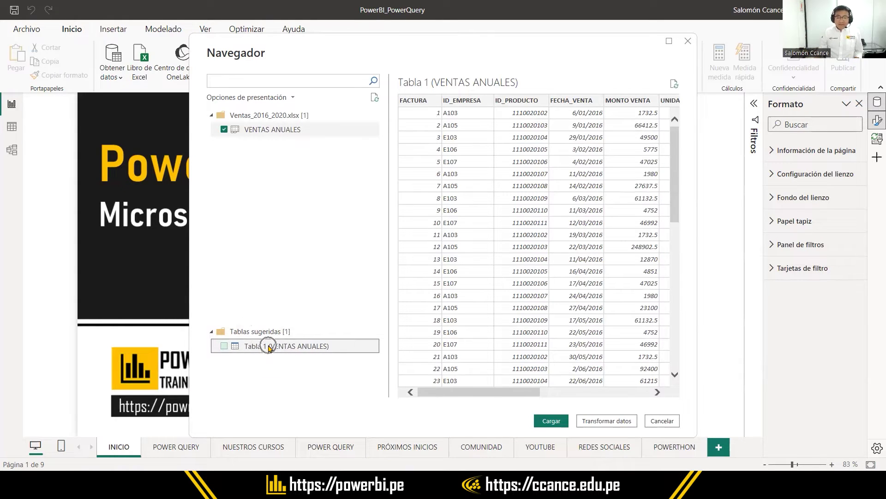
{"action": "left_click", "coordinate": [304, 332]}
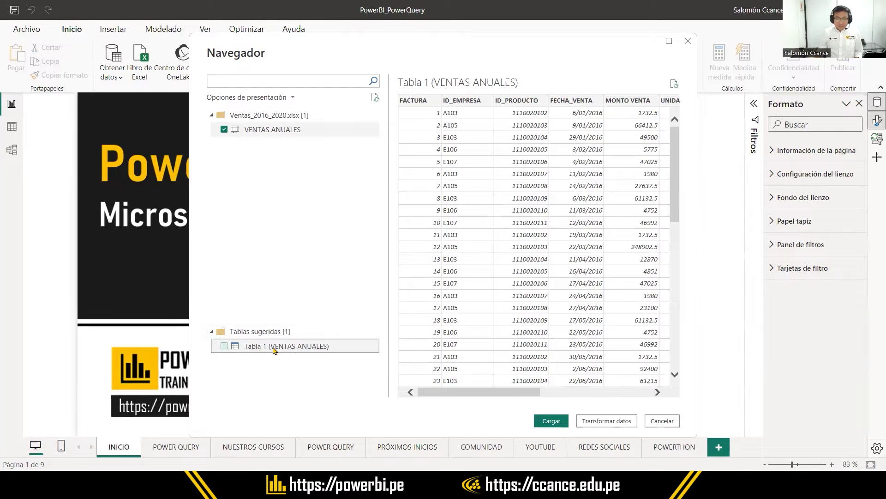
{"action": "left_click", "coordinate": [236, 352]}
{"action": "left_click", "coordinate": [236, 351]}
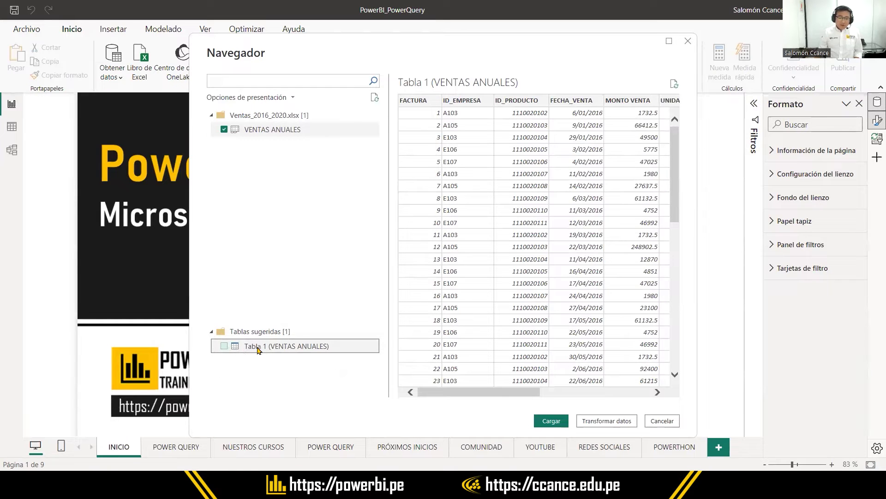
{"action": "left_click", "coordinate": [237, 350]}
{"action": "left_click", "coordinate": [237, 350]}
{"action": "left_click", "coordinate": [235, 135]}
{"action": "left_click", "coordinate": [235, 135]}
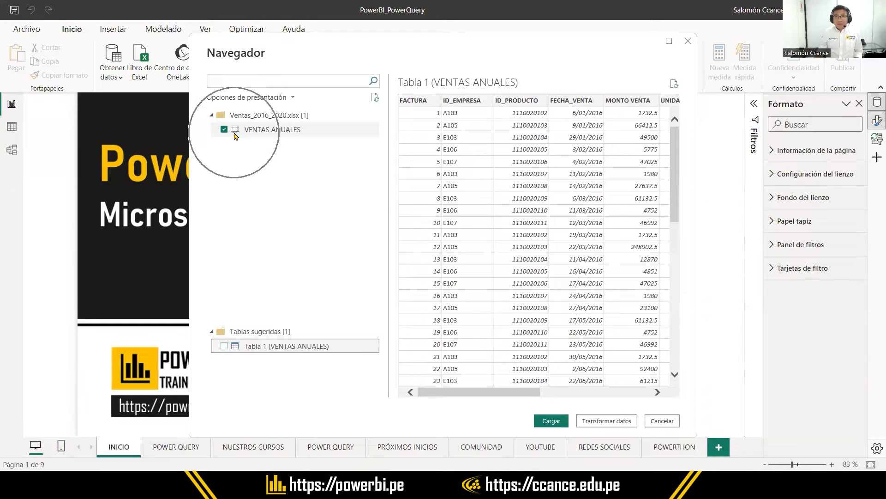
{"action": "left_click", "coordinate": [256, 134]}
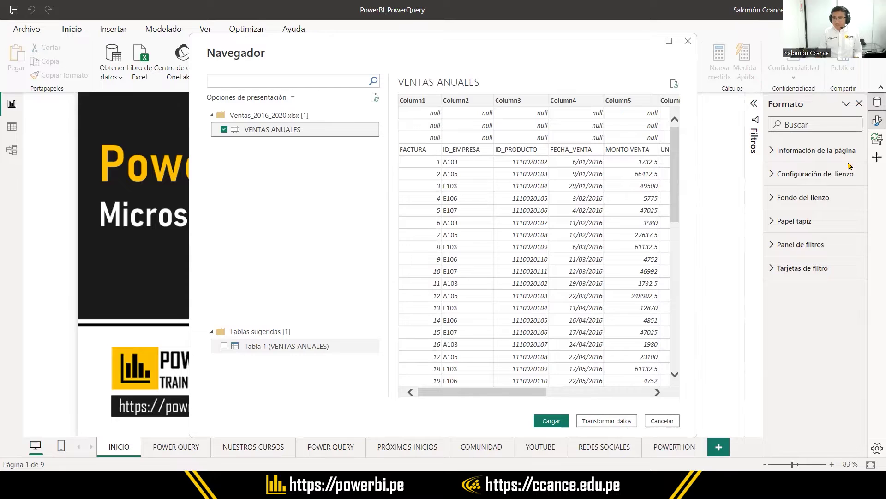
Step: Send the selected VENTAS ANUALES sheet to the Power Query editor for transformation instead of loading it directly
{"action": "left_click", "coordinate": [557, 423]}
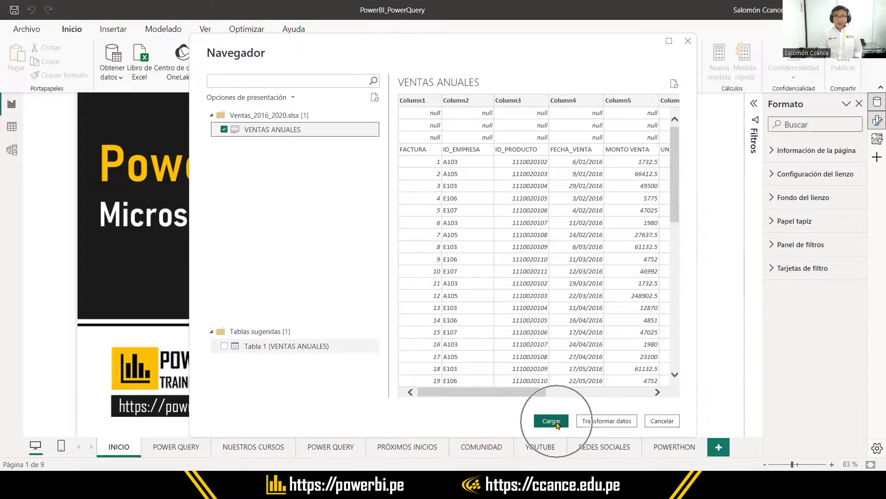
{"action": "left_click", "coordinate": [556, 422]}
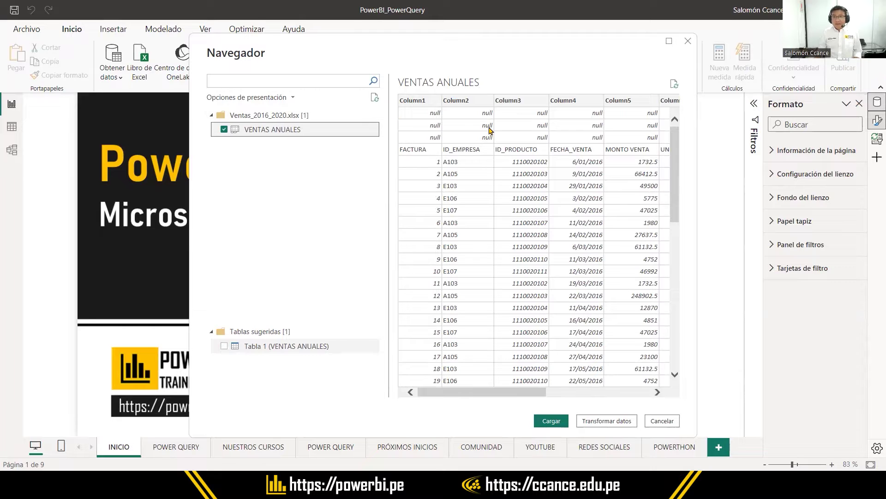
{"action": "left_click", "coordinate": [605, 420]}
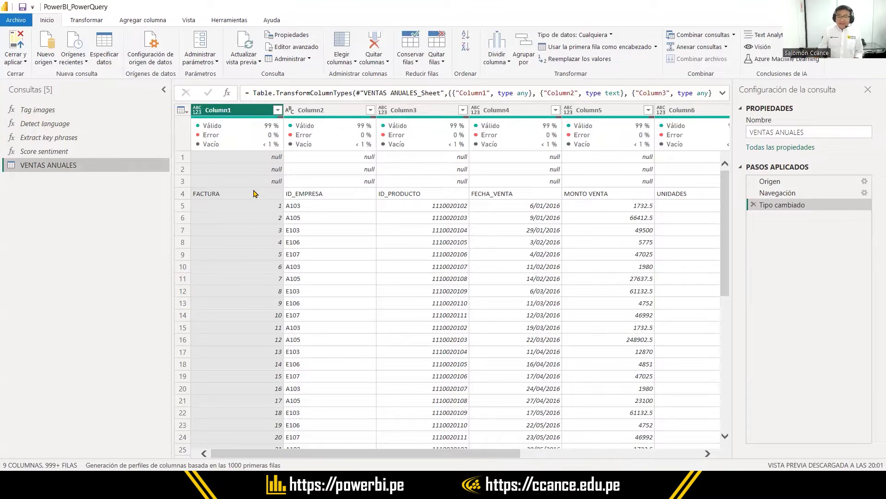
Step: Look through the rows of the VENTAS ANUALES query and return to its first row
{"action": "left_click_drag", "start_coordinate": [402, 453], "coordinate": [655, 464]}
{"action": "key", "text": "Home"}
{"action": "key", "text": "Page_Down"}
{"action": "key", "text": "Page_Down"}
{"action": "key", "text": "Page_Down"}
{"action": "key", "text": "Page_Down"}
{"action": "key", "text": "Page_Down"}
{"action": "key", "text": "Page_Down"}
{"action": "key", "text": "Page_Down"}
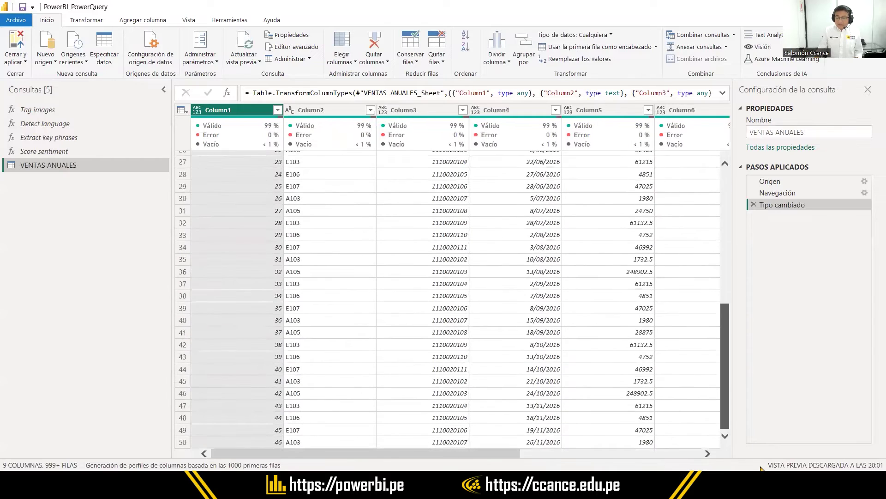
{"action": "key", "text": "ctrl+Home"}
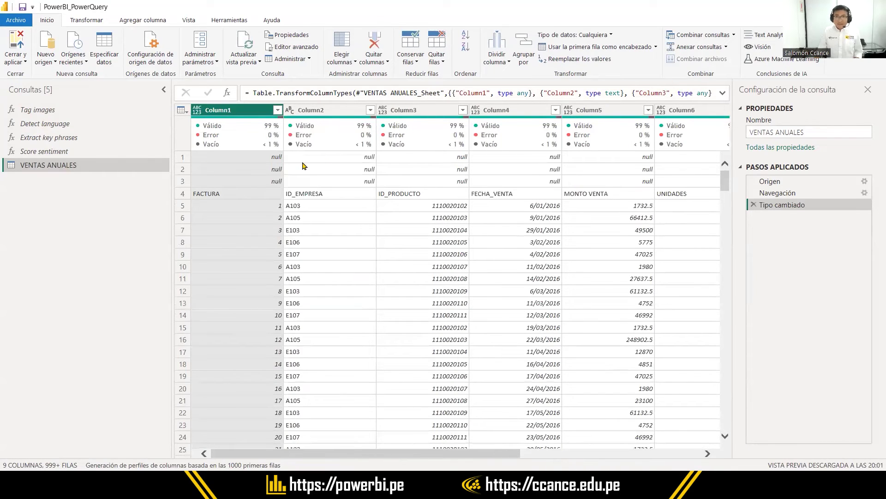
Step: Remove the blank rows from the VENTAS ANUALES query
{"action": "left_click", "coordinate": [371, 245]}
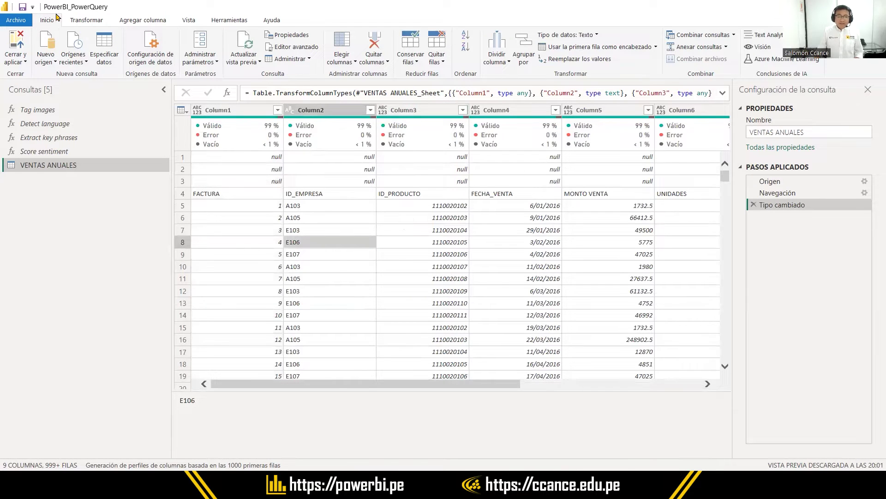
{"action": "left_click_drag", "start_coordinate": [32, 11], "coordinate": [61, 29]}
{"action": "left_click_drag", "start_coordinate": [425, 25], "coordinate": [454, 70]}
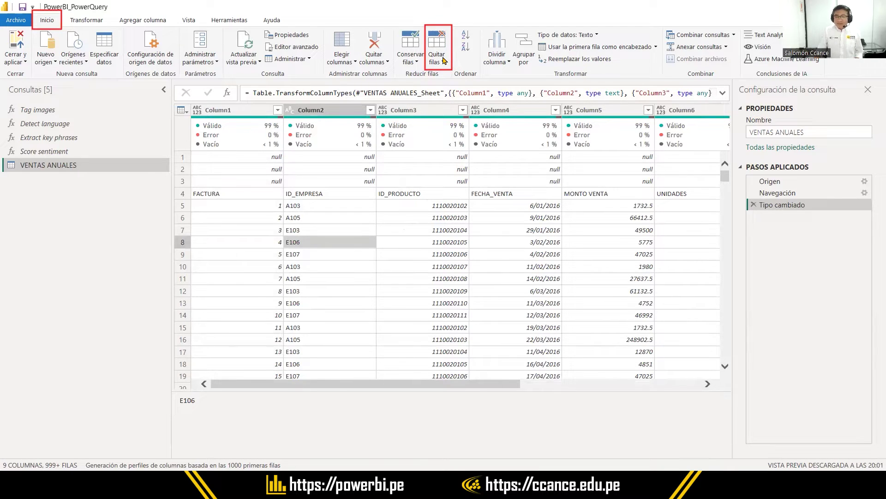
{"action": "left_click", "coordinate": [436, 58]}
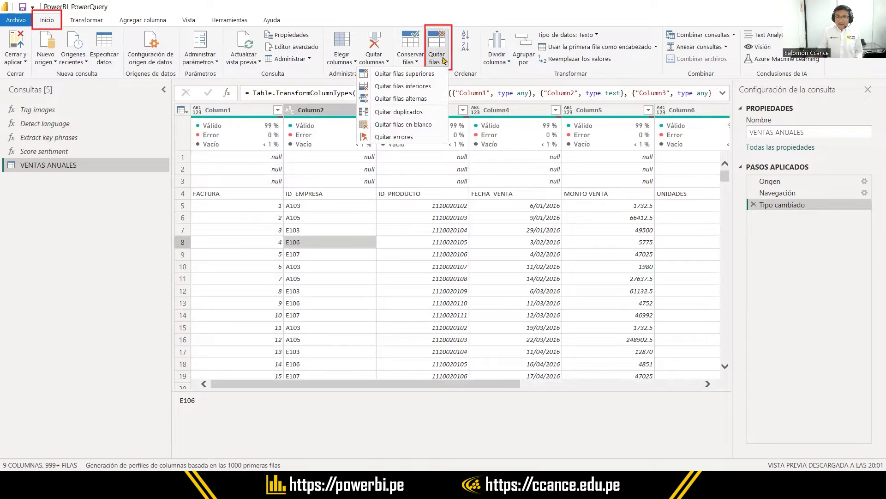
{"action": "left_click", "coordinate": [416, 126]}
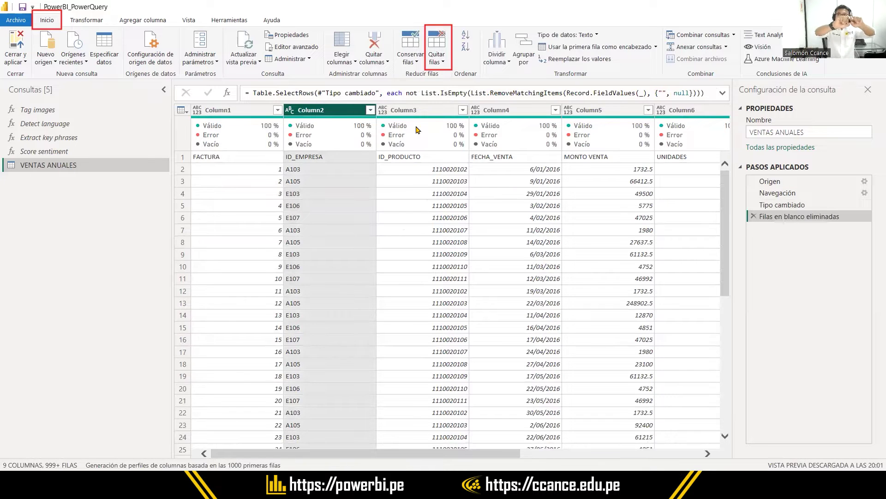
Step: Use the first row of the VENTAS ANUALES query as column headers
{"action": "left_click", "coordinate": [238, 170]}
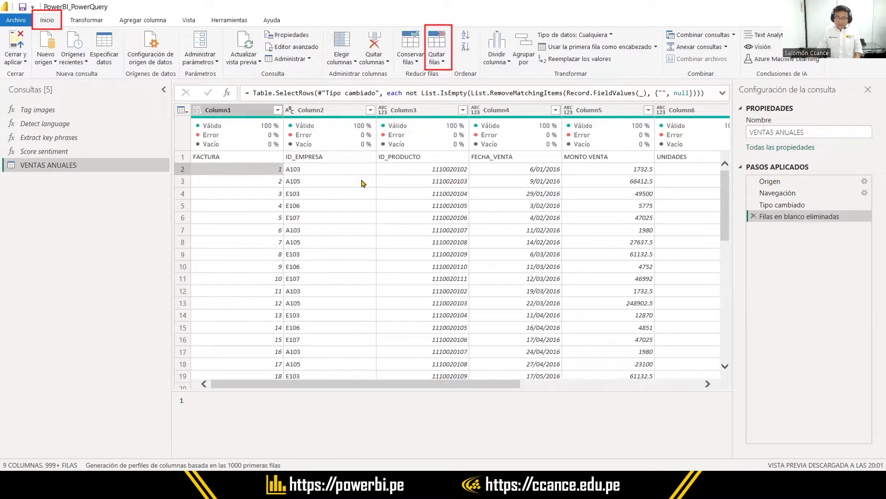
{"action": "left_click", "coordinate": [379, 194]}
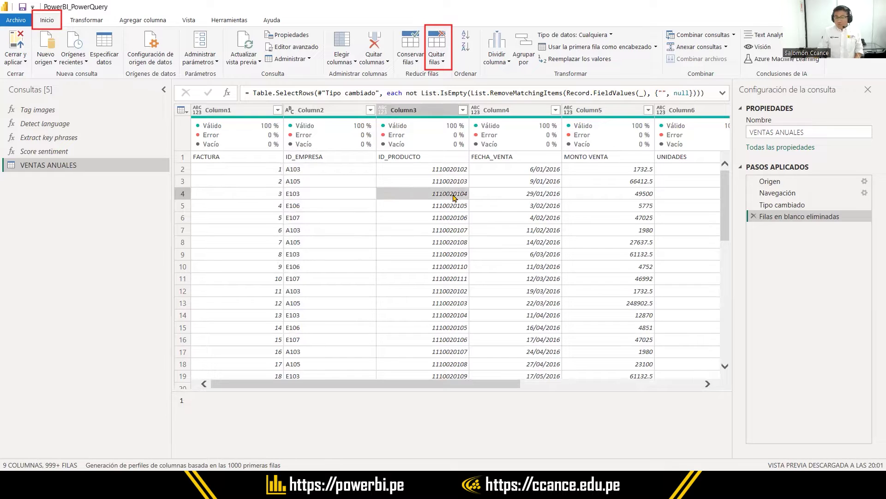
{"action": "left_click", "coordinate": [349, 194]}
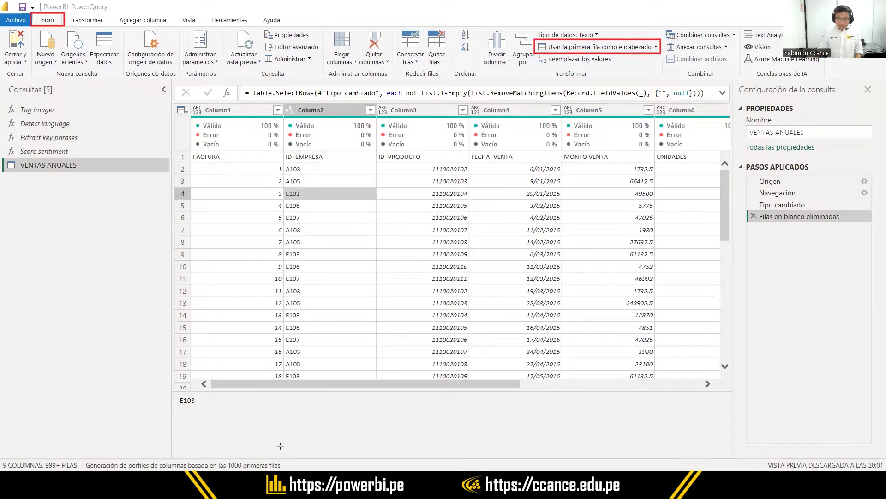
{"action": "left_click", "coordinate": [597, 48]}
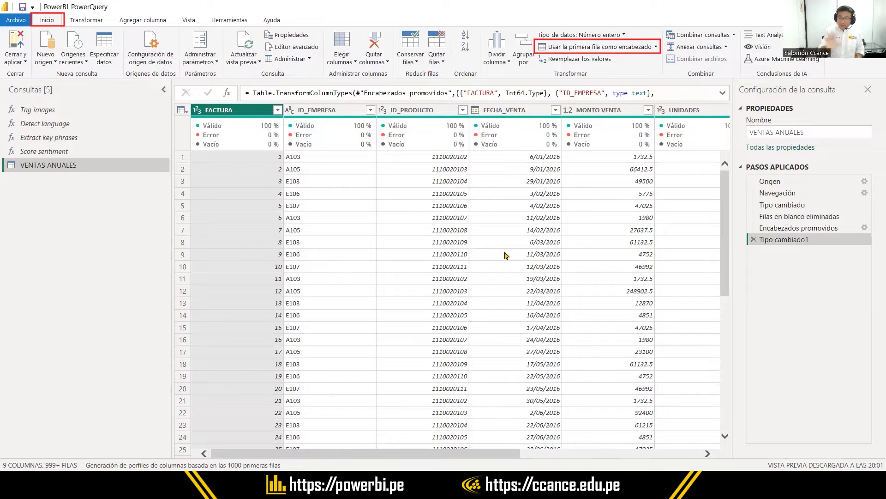
Step: Close the query editor and apply the VENTAS ANUALES transformations to the Power BI report
{"action": "scroll", "coordinate": [505, 254], "scroll_direction": "down", "scroll_amount": 2}
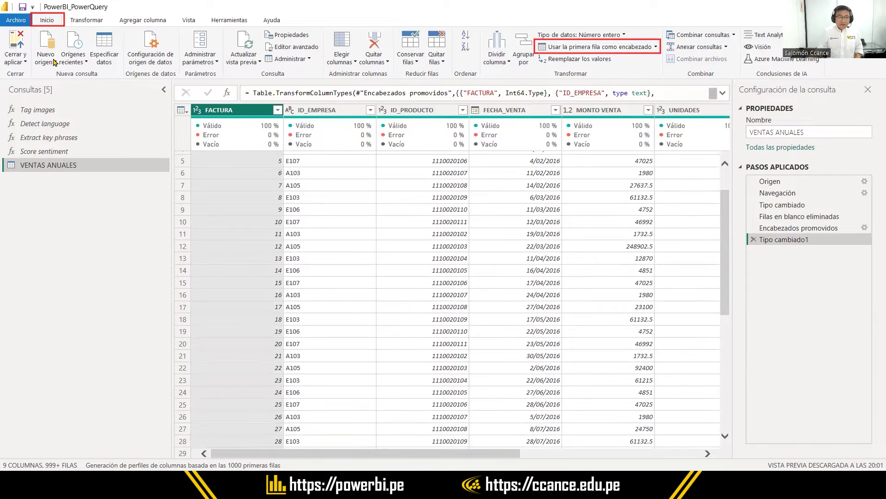
{"action": "left_click", "coordinate": [20, 43]}
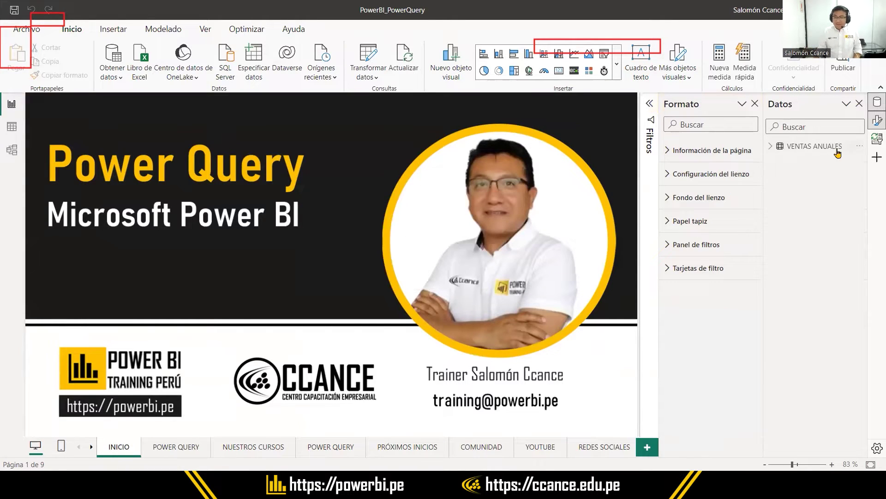
Step: On the POWER QUERY report page, create a visual of MONTO VENTA by Año from the FECHA_VENTA date hierarchy in VENTAS ANUALES
{"action": "left_click", "coordinate": [769, 146]}
{"action": "left_click", "coordinate": [794, 146]}
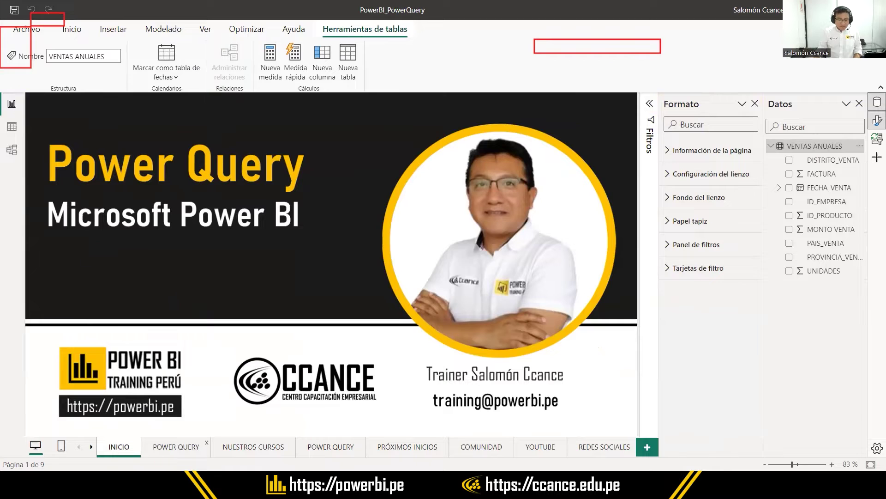
{"action": "left_click", "coordinate": [183, 448]}
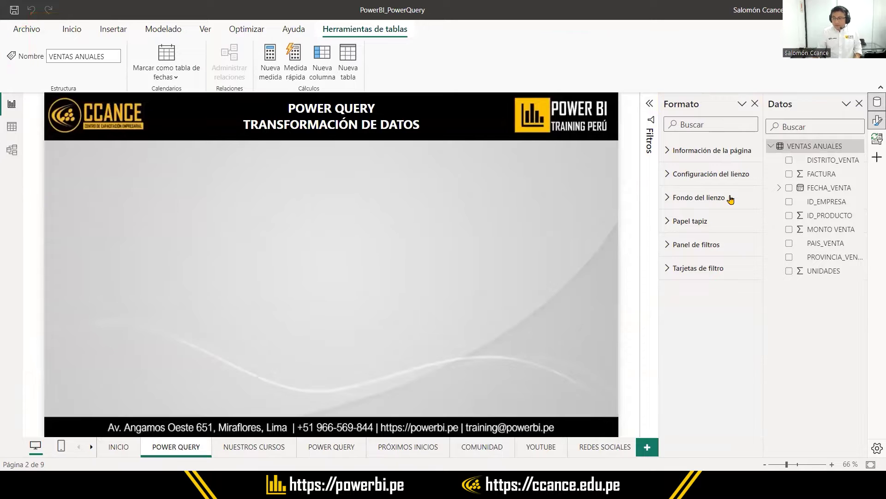
{"action": "left_click", "coordinate": [779, 187]}
{"action": "left_click", "coordinate": [787, 201]}
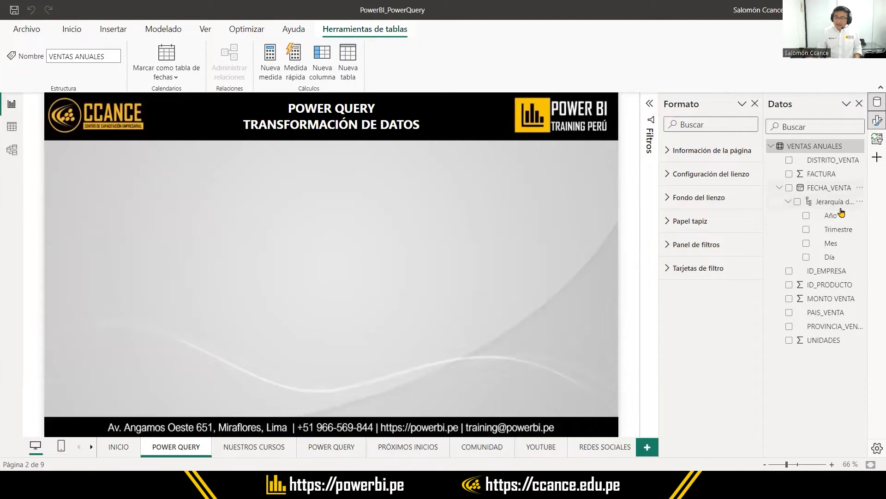
{"action": "left_click_drag", "start_coordinate": [831, 215], "coordinate": [174, 260]}
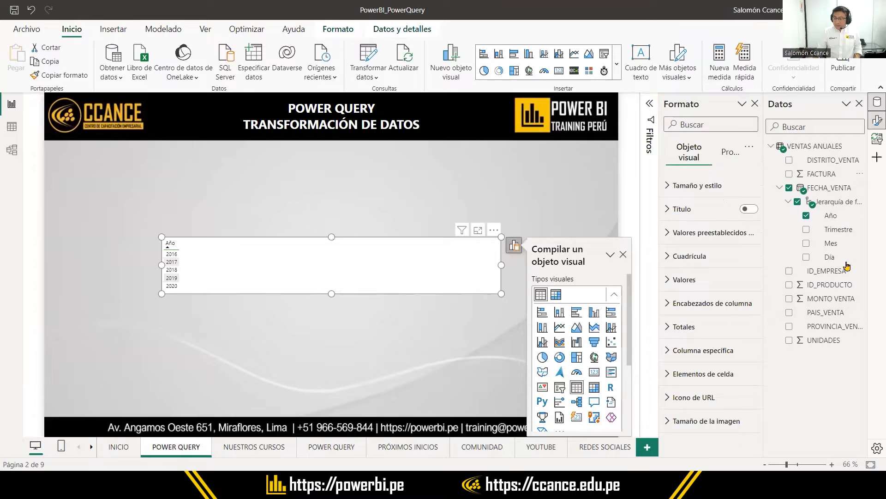
{"action": "left_click_drag", "start_coordinate": [841, 299], "coordinate": [266, 268]}
Step: Resize the visual, place it at the upper left of the page below the header, and convert it to a clustered column chart
{"action": "left_click_drag", "start_coordinate": [501, 293], "coordinate": [324, 339]}
{"action": "left_click_drag", "start_coordinate": [233, 223], "coordinate": [116, 139]}
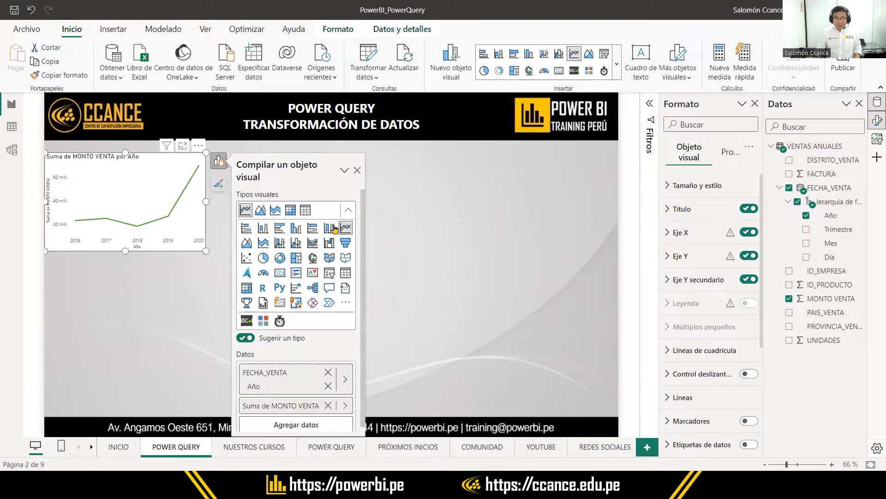
{"action": "left_click", "coordinate": [296, 228]}
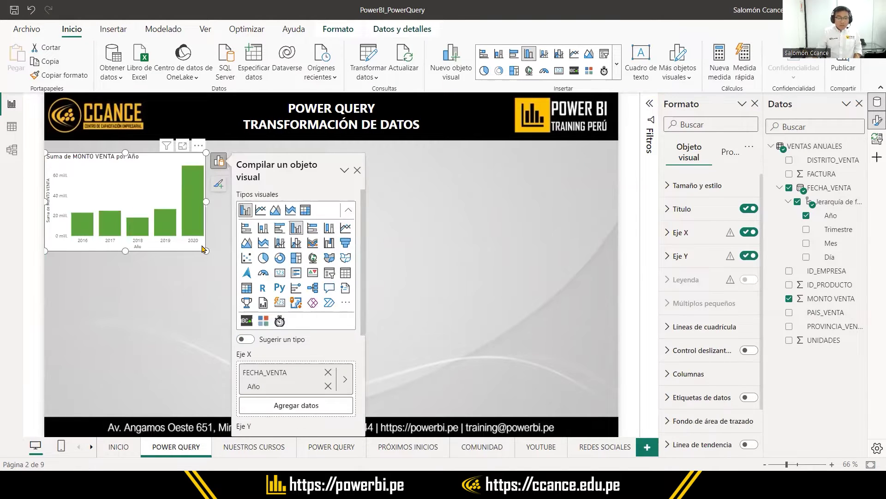
Step: Turn on data labels for the MONTO VENTA column chart and enlarge the chart slightly
{"action": "left_click", "coordinate": [220, 186]}
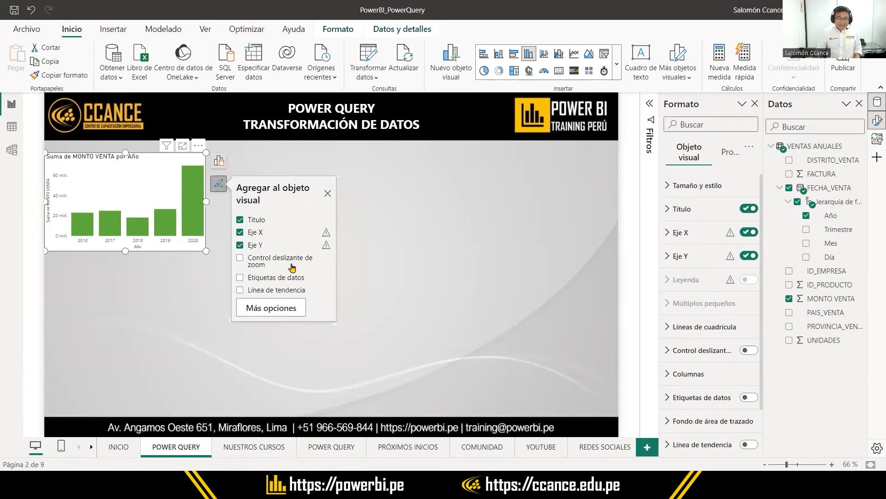
{"action": "left_click", "coordinate": [246, 279]}
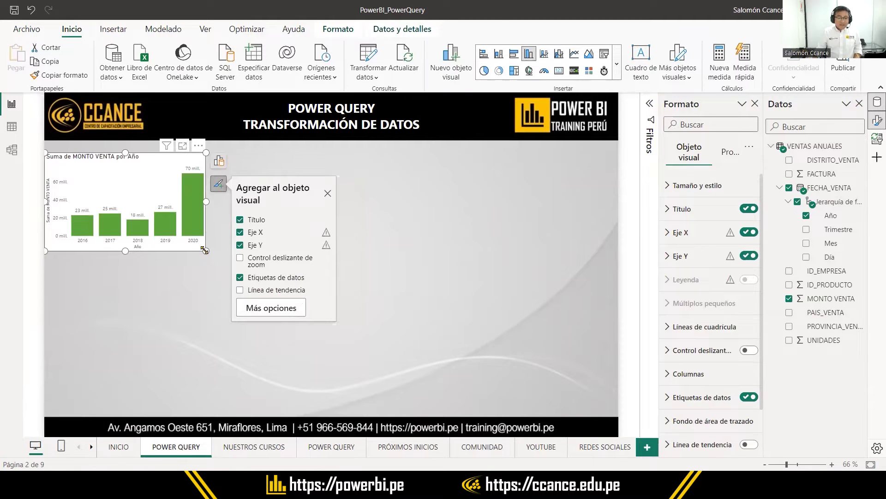
{"action": "left_click_drag", "start_coordinate": [206, 251], "coordinate": [242, 264]}
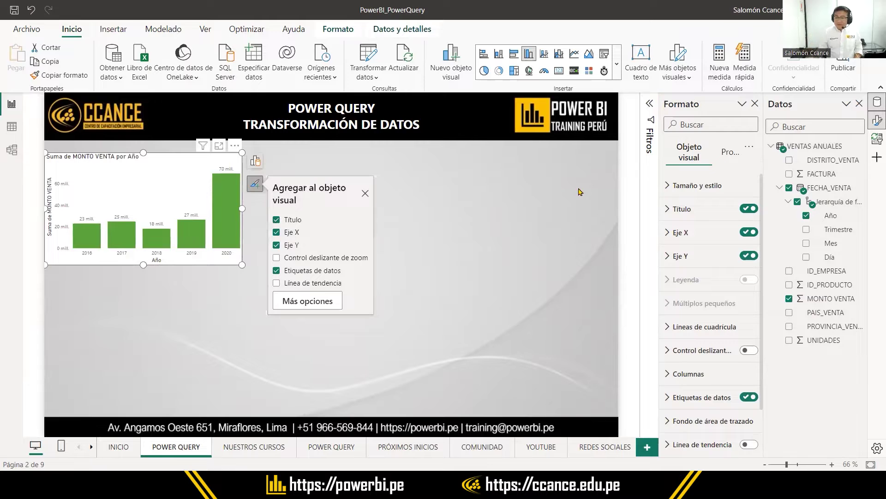
{"action": "left_click", "coordinate": [849, 212]}
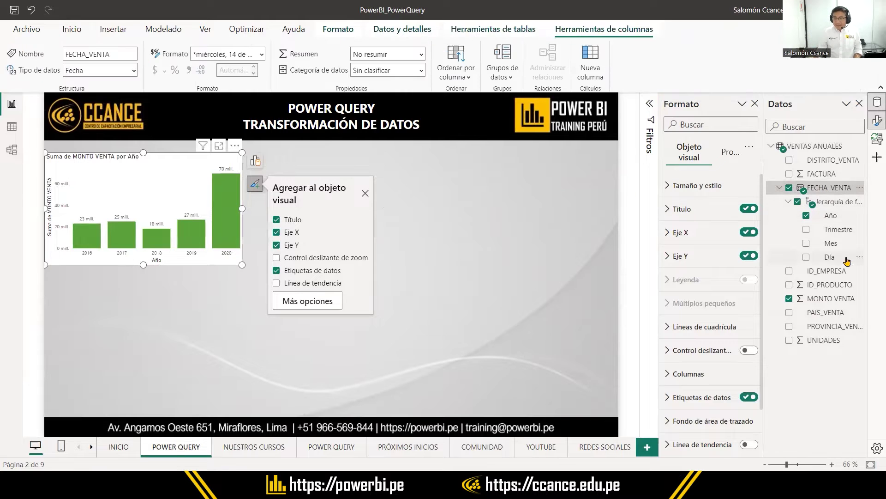
{"action": "left_click", "coordinate": [815, 262]}
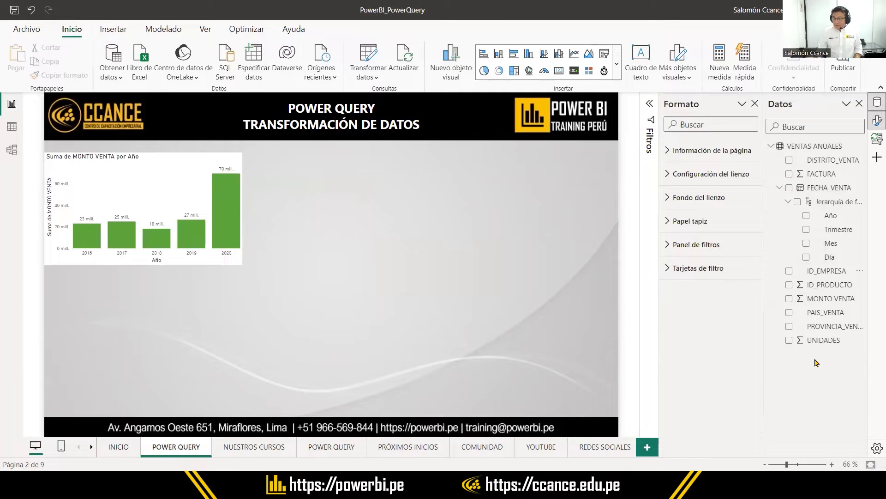
{"action": "left_click", "coordinate": [838, 326]}
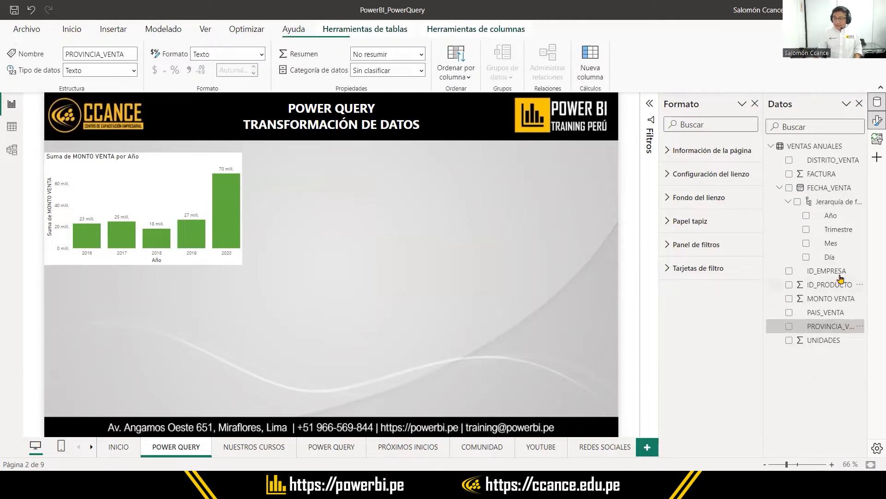
{"action": "left_click", "coordinate": [838, 271]}
{"action": "left_click", "coordinate": [832, 160]}
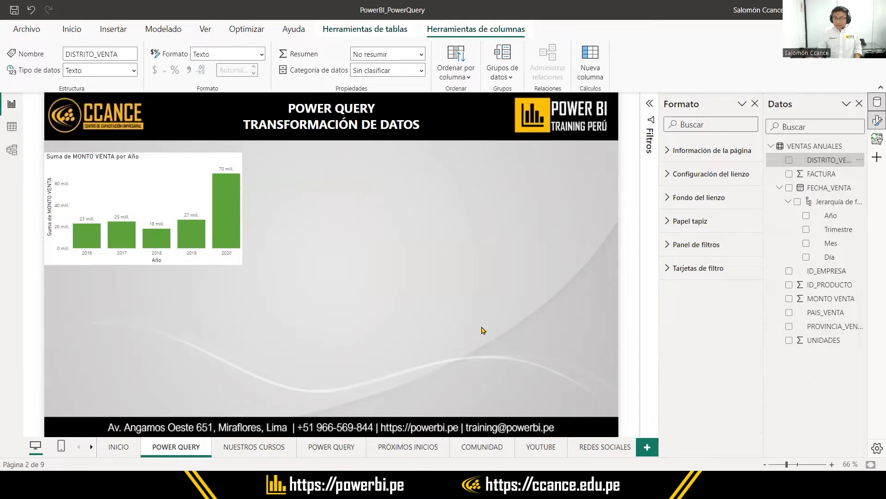
Step: Enlarge the MONTO VENTA column chart to a little under half of the page width
{"action": "left_click", "coordinate": [243, 267]}
{"action": "left_click_drag", "start_coordinate": [242, 265], "coordinate": [296, 276]}
{"action": "left_click", "coordinate": [406, 252]}
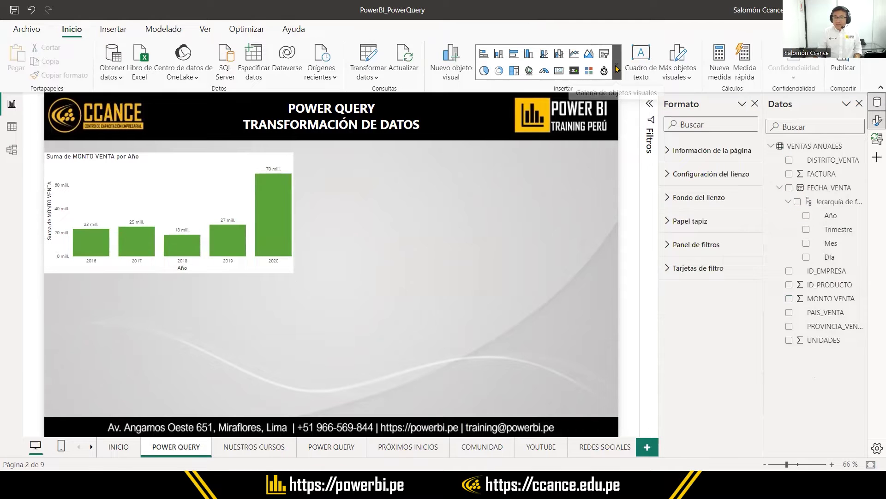
Step: Insert an empty table visual below the column chart and widen it across most of the page
{"action": "left_click", "coordinate": [617, 69]}
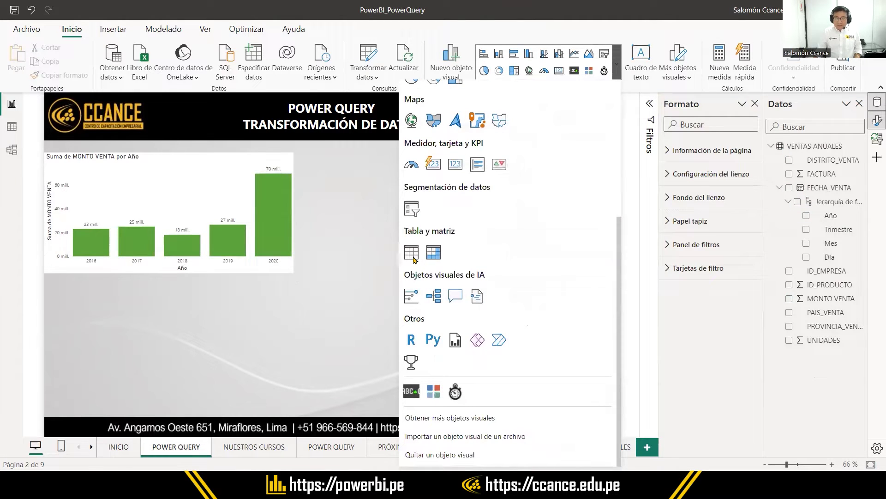
{"action": "left_click", "coordinate": [430, 255]}
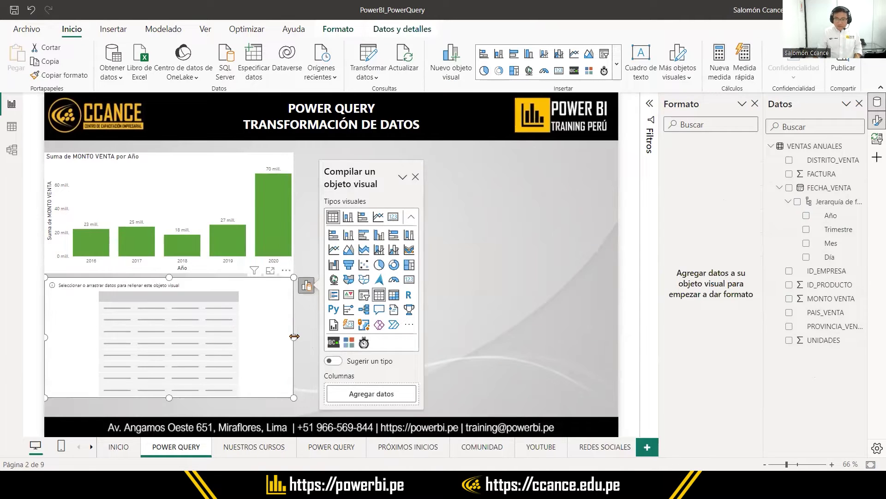
{"action": "left_click_drag", "start_coordinate": [293, 337], "coordinate": [537, 337]}
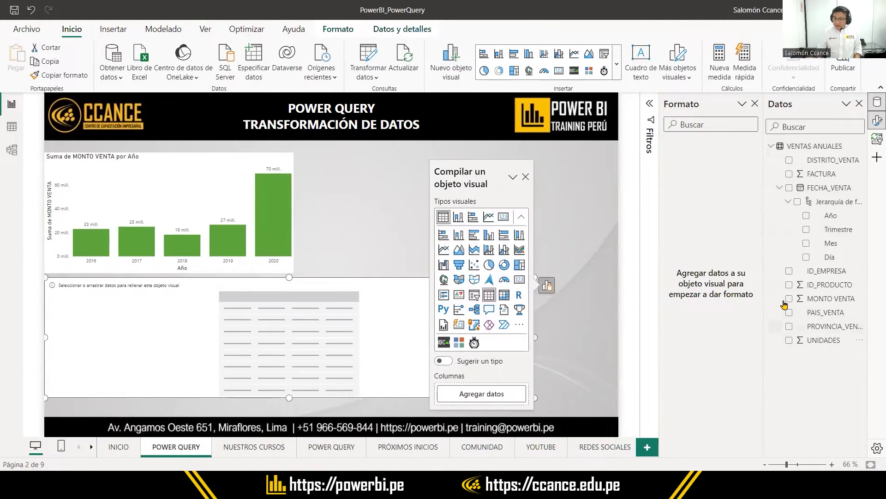
Step: Add the FACTURA field to the table and set it to No resumir so individual invoices are listed
{"action": "left_click", "coordinate": [789, 173]}
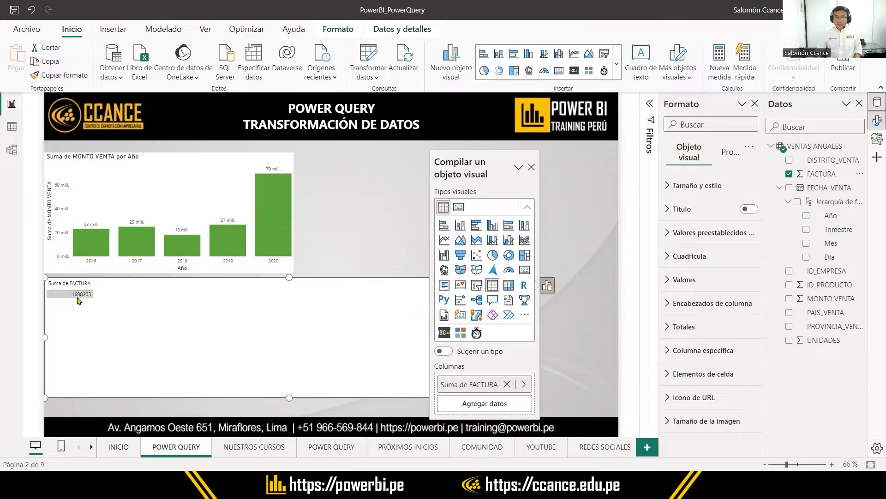
{"action": "right_click", "coordinate": [466, 388]}
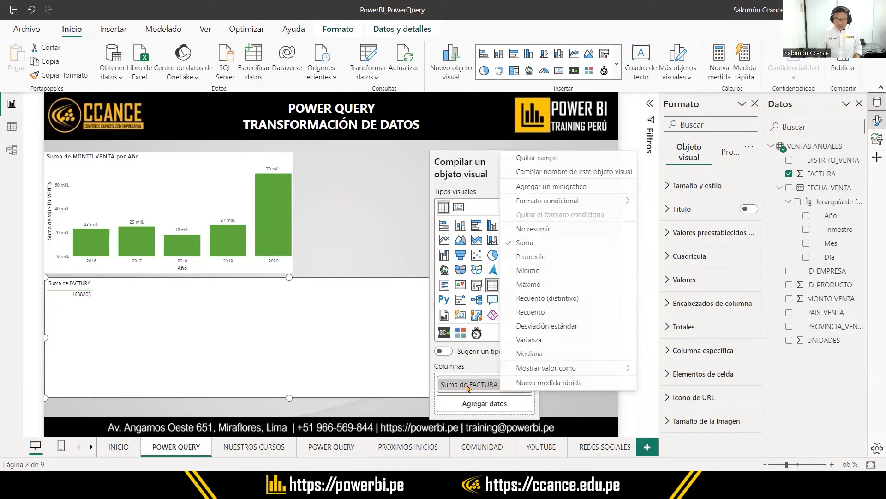
{"action": "left_click", "coordinate": [545, 233]}
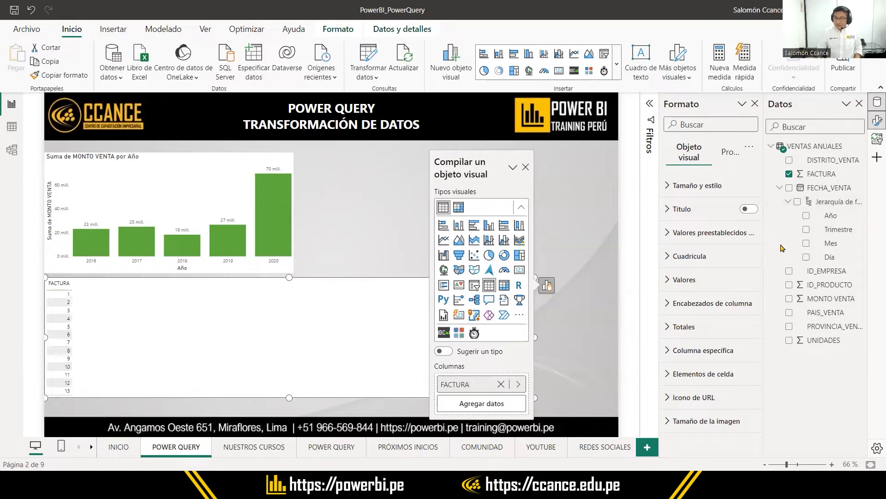
Step: Add the FECHA_VENTA hierarchy, UNIDADES, MONTO VENTA and PROVINCIA_VENTA to the table
{"action": "left_click", "coordinate": [785, 189]}
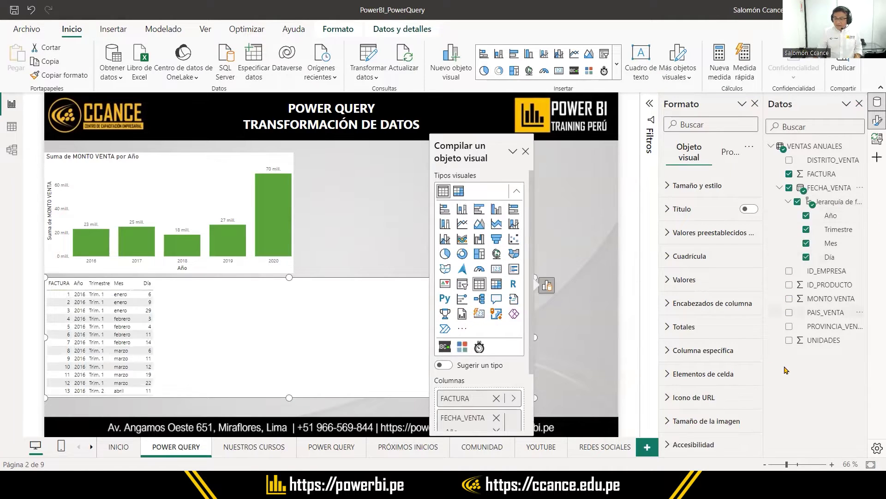
{"action": "left_click", "coordinate": [790, 341]}
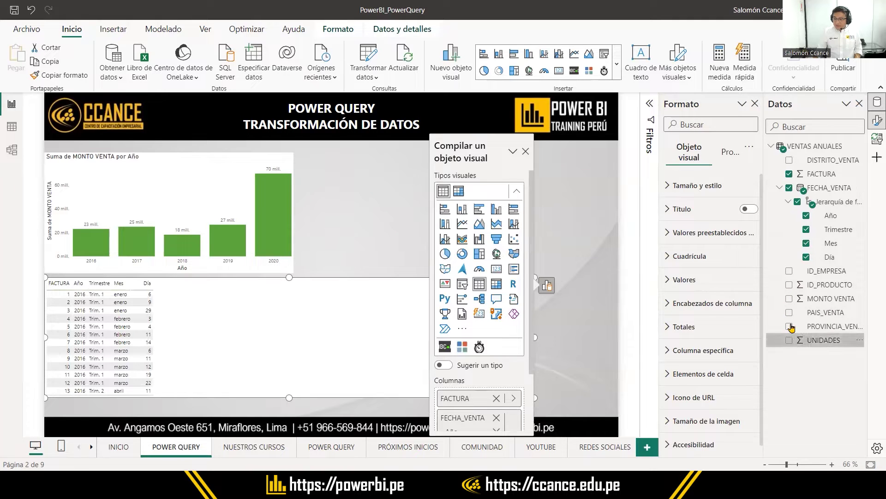
{"action": "left_click", "coordinate": [789, 298]}
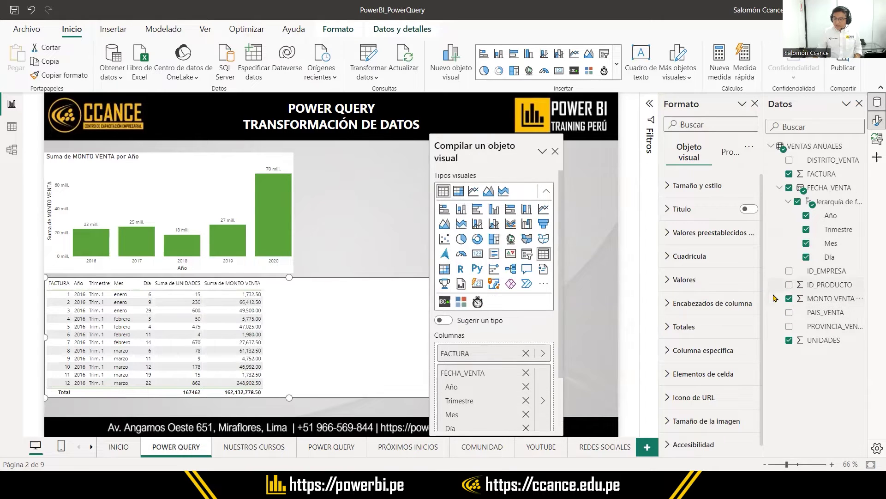
{"action": "left_click", "coordinate": [789, 327]}
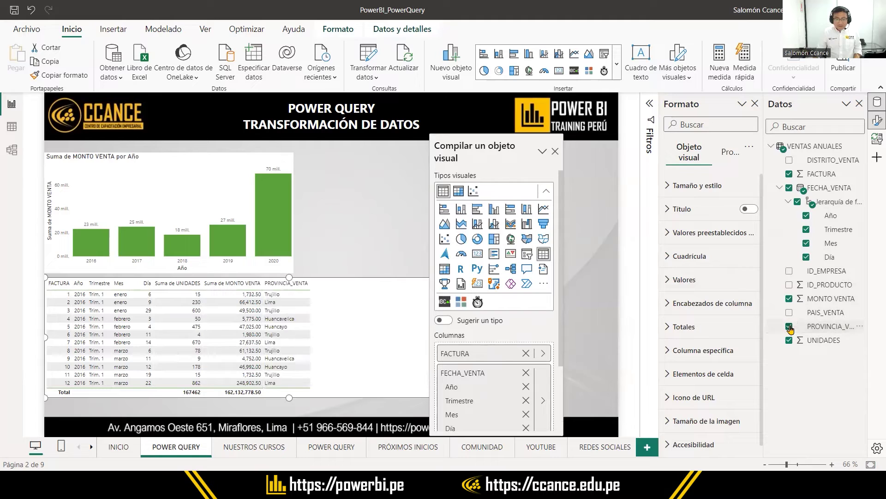
Step: Cross-filter the table with each year's column in the chart, from 2020 down to 2016, and clear the selection
{"action": "left_click", "coordinate": [268, 213]}
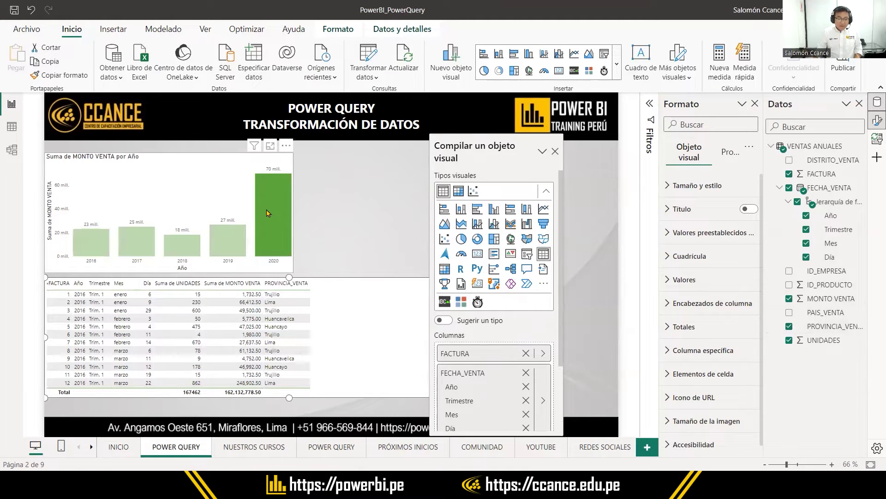
{"action": "left_click", "coordinate": [233, 236]}
{"action": "left_click", "coordinate": [184, 245]}
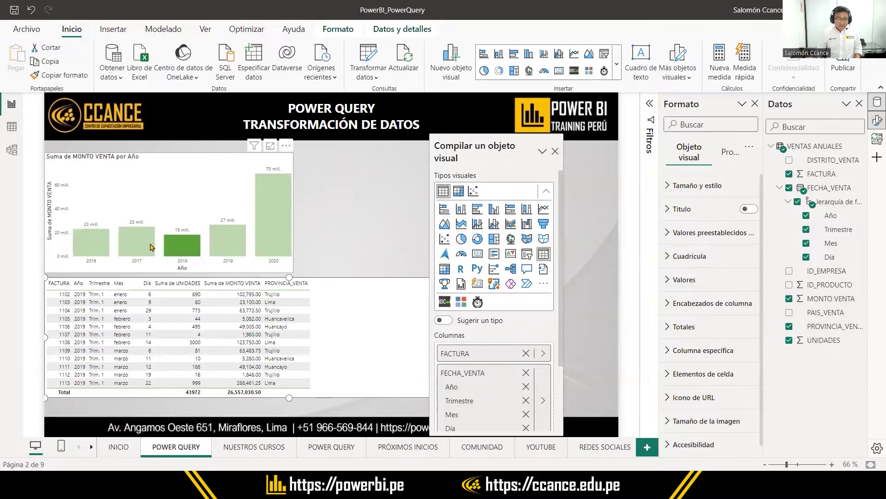
{"action": "left_click", "coordinate": [140, 247]}
{"action": "left_click", "coordinate": [76, 254]}
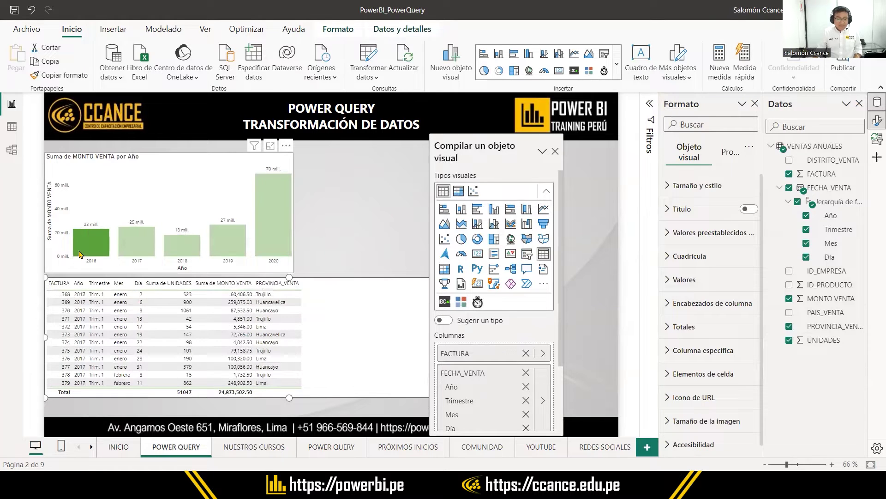
{"action": "left_click", "coordinate": [77, 253]}
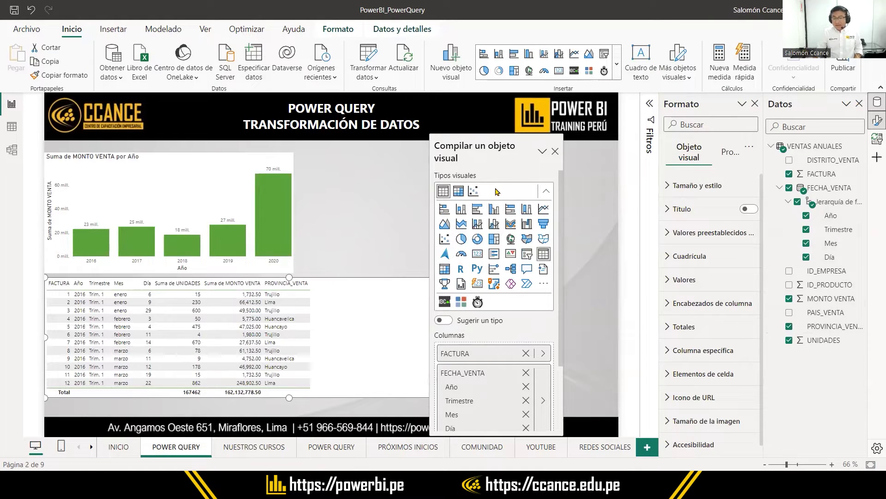
Step: Narrow the table to fit its columns and widen the column chart to match the table's width
{"action": "left_click", "coordinate": [554, 151]}
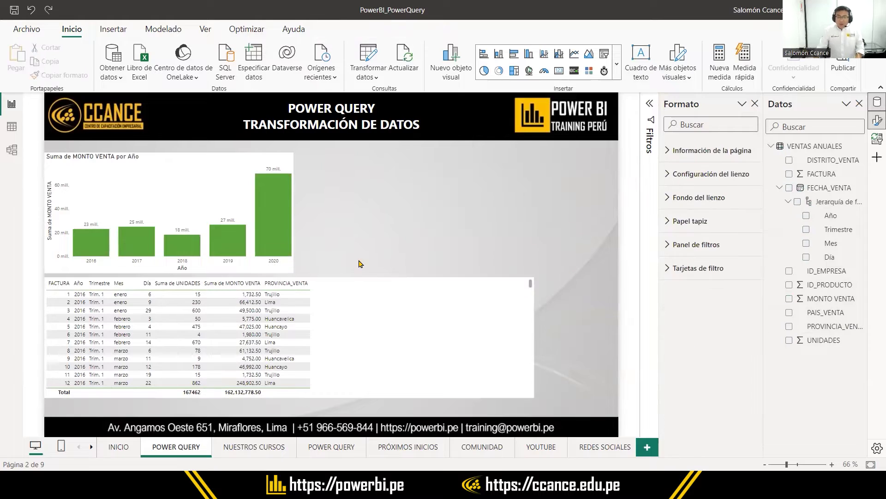
{"action": "left_click", "coordinate": [534, 339]}
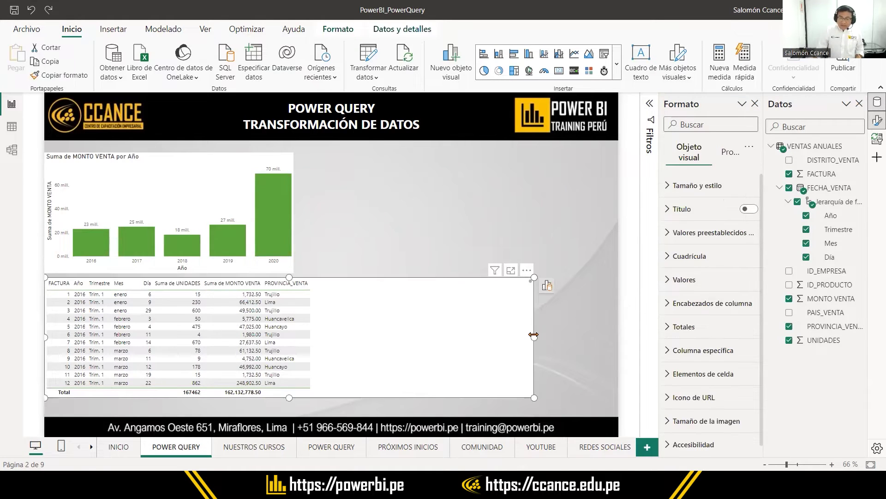
{"action": "left_click_drag", "start_coordinate": [534, 337], "coordinate": [326, 337]}
{"action": "left_click", "coordinate": [337, 214]}
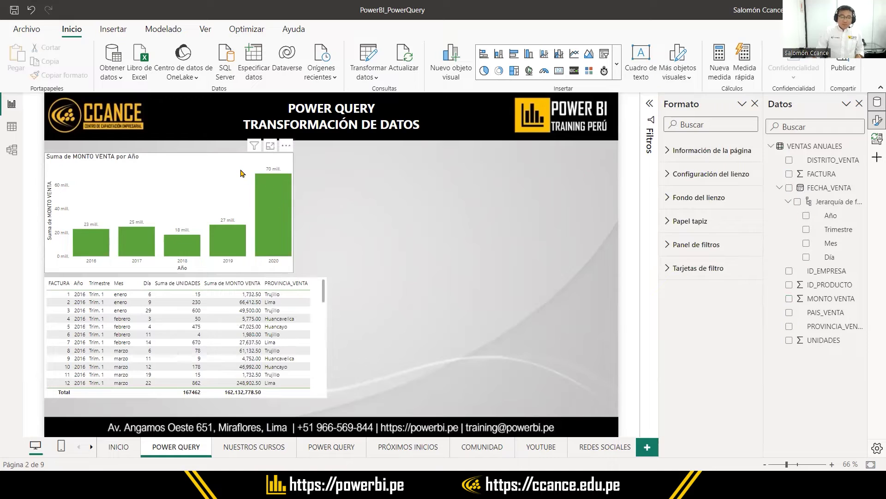
{"action": "left_click_drag", "start_coordinate": [293, 215], "coordinate": [328, 217]}
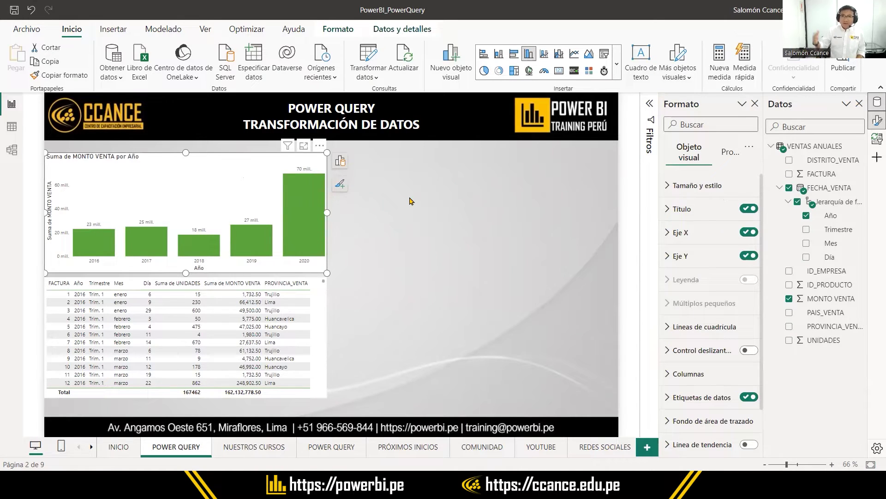
Step: Reopen the Power Query editor to transform the report's data
{"action": "left_click", "coordinate": [814, 146]}
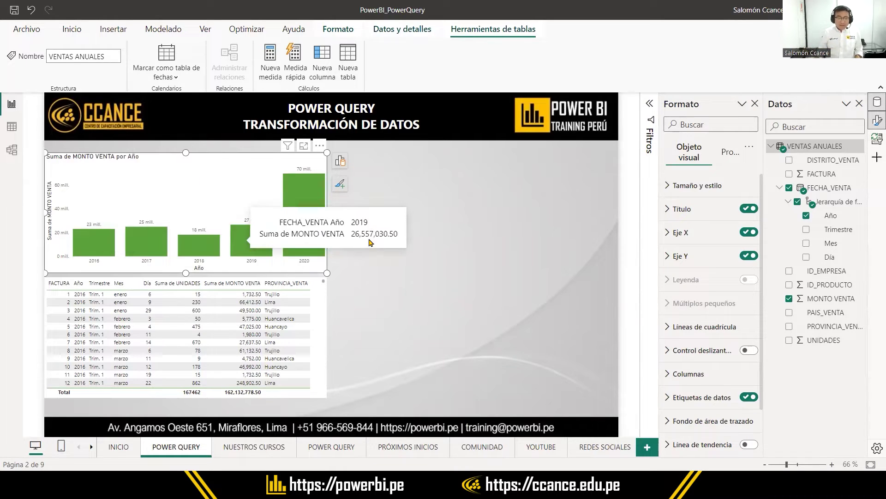
{"action": "left_click", "coordinate": [510, 304]}
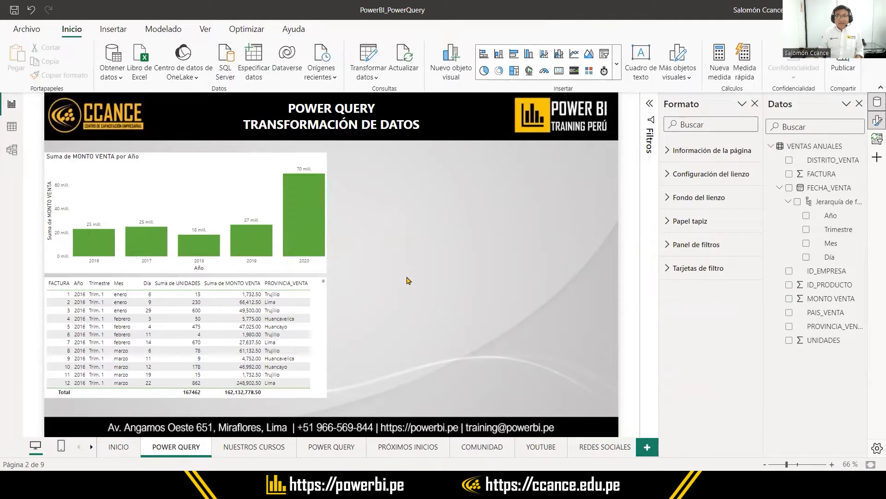
{"action": "left_click", "coordinate": [373, 55]}
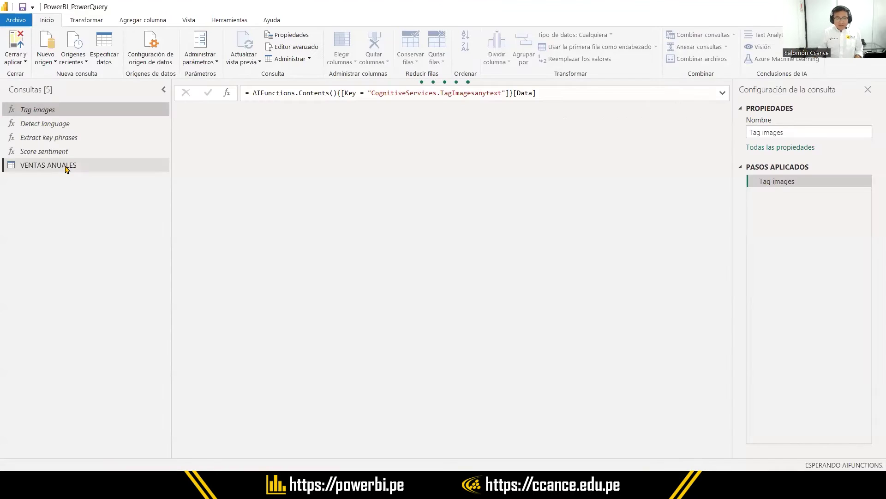
Step: Review the applied steps of the VENTAS ANUALES query one by one, from Origen through Tipo cambiado1
{"action": "left_click", "coordinate": [65, 166]}
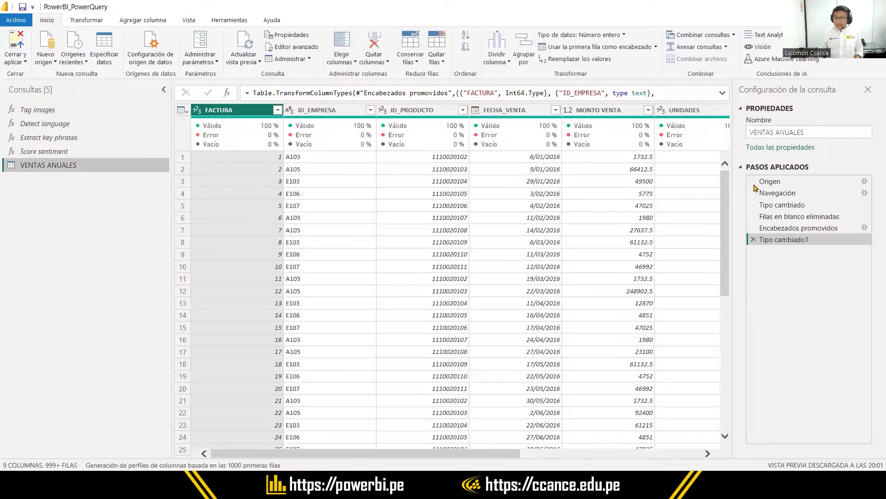
{"action": "left_click", "coordinate": [785, 181]}
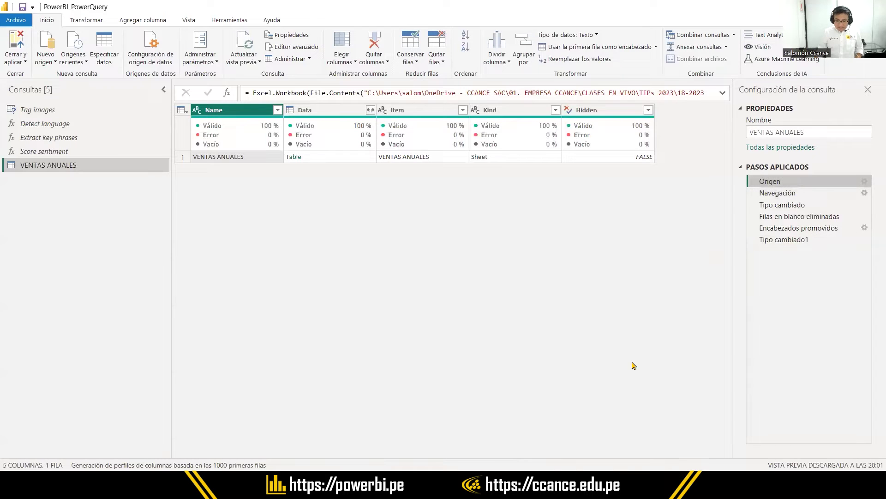
{"action": "mouse_move", "coordinate": [737, 158]}
{"action": "left_mouse_down"}
{"action": "mouse_move", "coordinate": [842, 276]}
{"action": "mouse_move", "coordinate": [878, 269]}
{"action": "left_mouse_up"}
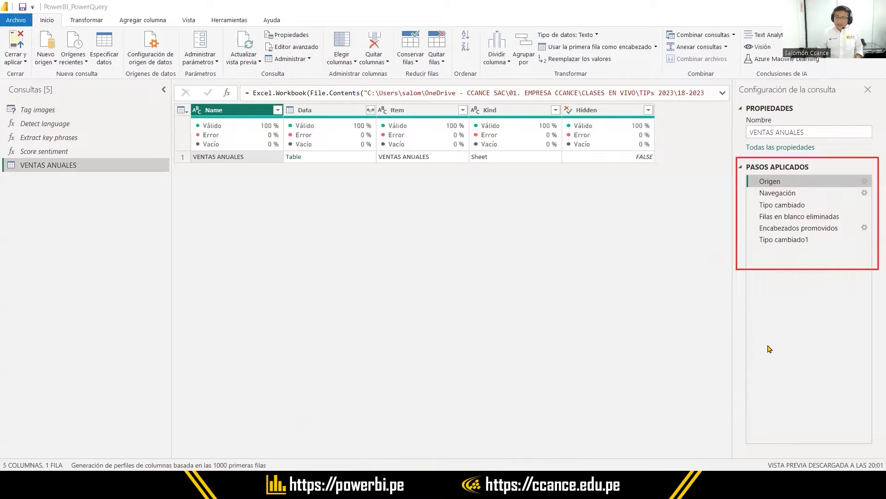
{"action": "left_click", "coordinate": [791, 193]}
{"action": "left_click", "coordinate": [798, 209]}
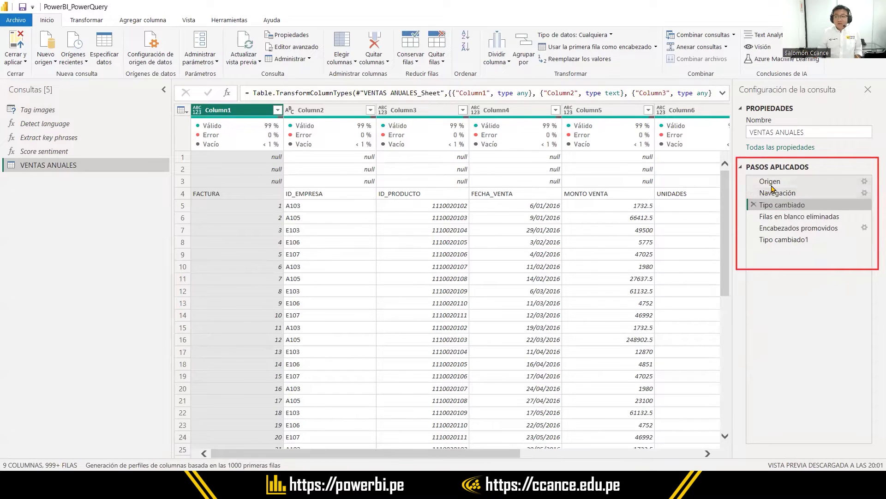
{"action": "left_click", "coordinate": [783, 218]}
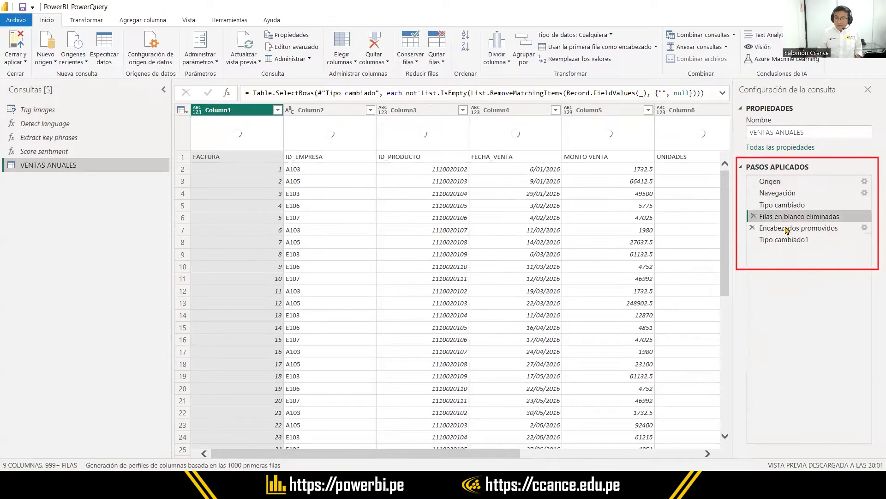
{"action": "left_click", "coordinate": [788, 230]}
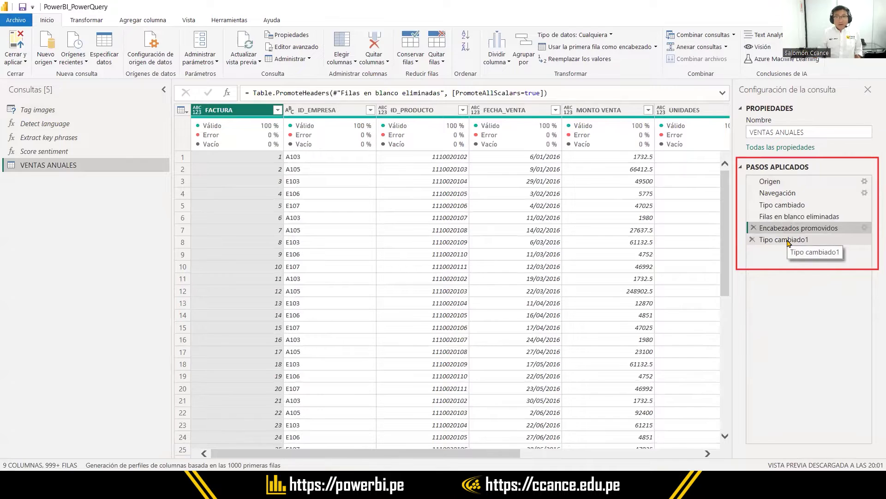
{"action": "left_click", "coordinate": [788, 240]}
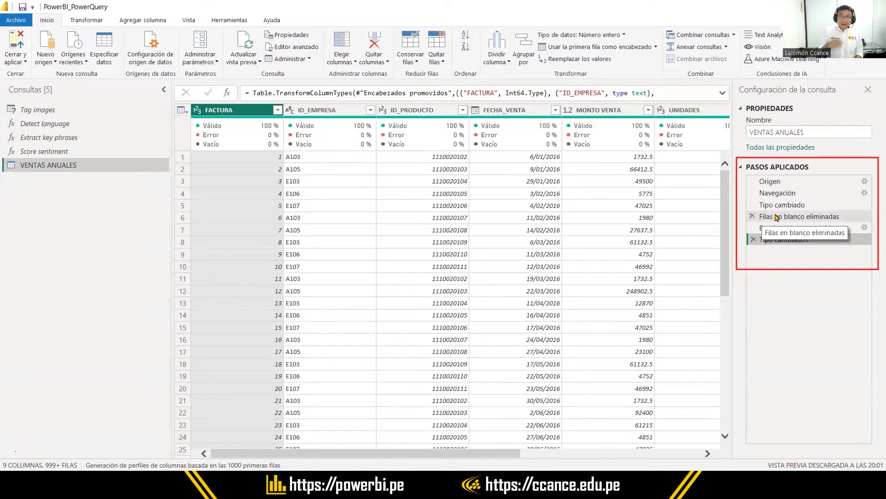
Step: Inspect the Excel file path in the Origen step's source settings and close them without changes
{"action": "left_click", "coordinate": [778, 183]}
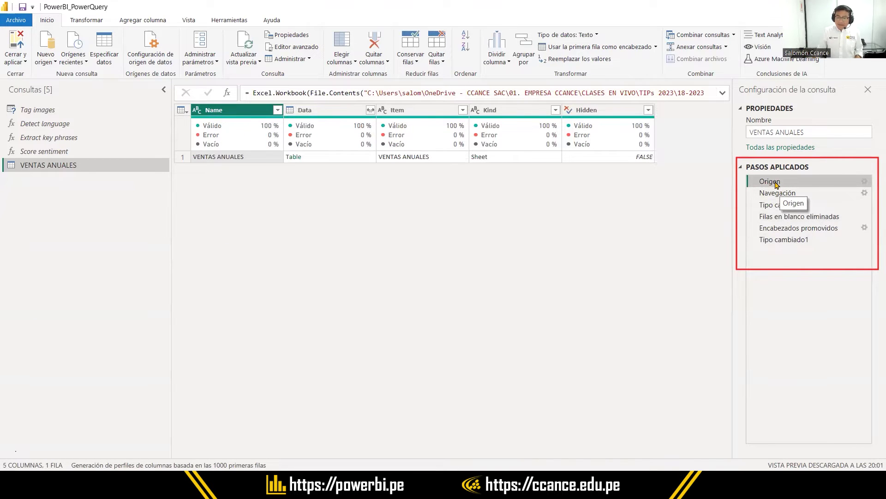
{"action": "double_click", "coordinate": [777, 184]}
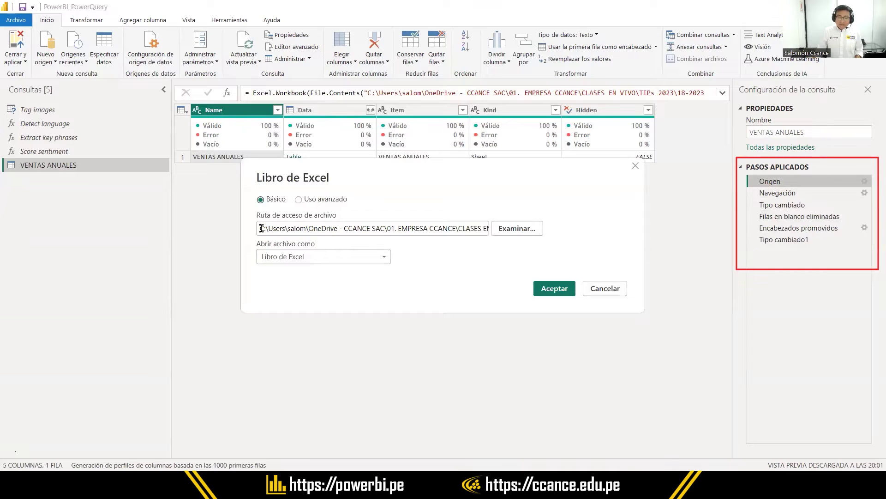
{"action": "left_click_drag", "start_coordinate": [281, 229], "coordinate": [487, 229]}
{"action": "left_click_drag", "start_coordinate": [261, 228], "coordinate": [267, 228]}
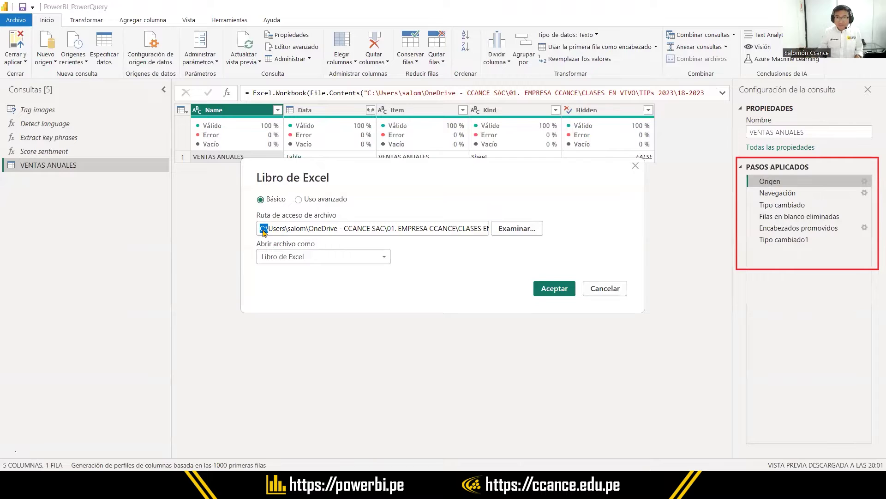
{"action": "left_click", "coordinate": [338, 231]}
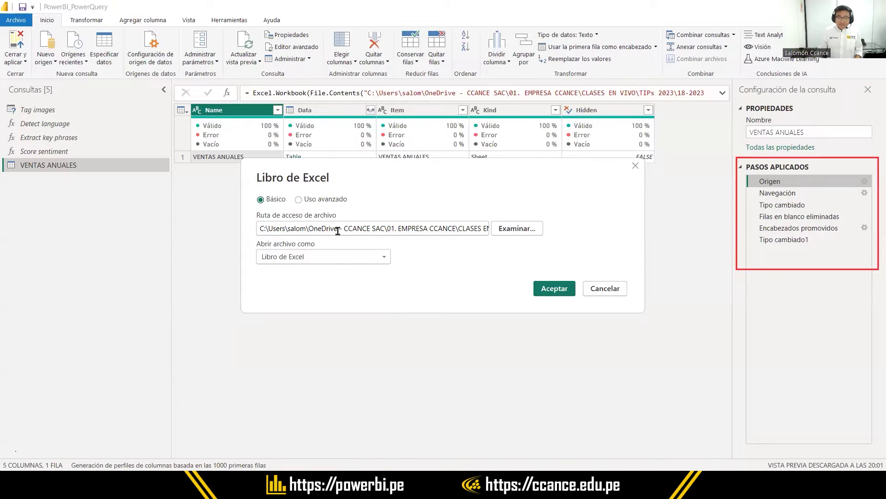
{"action": "left_click_drag", "start_coordinate": [260, 227], "coordinate": [534, 229]}
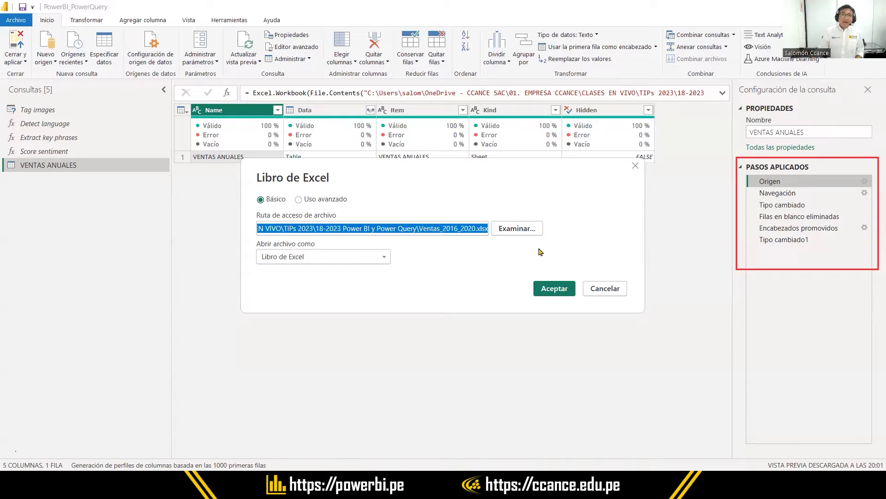
{"action": "left_click", "coordinate": [635, 166]}
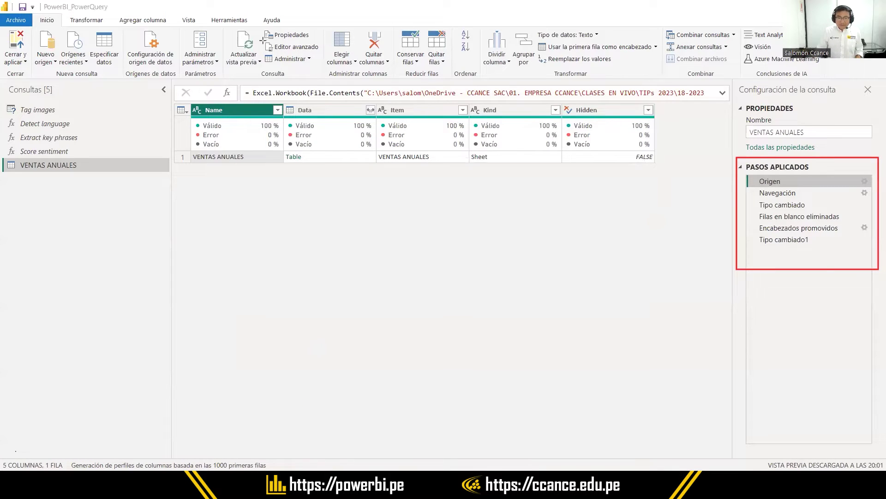
Step: Open the VENTAS ANUALES query in the advanced editor and look over its full M code
{"action": "left_click_drag", "start_coordinate": [263, 40], "coordinate": [324, 54]}
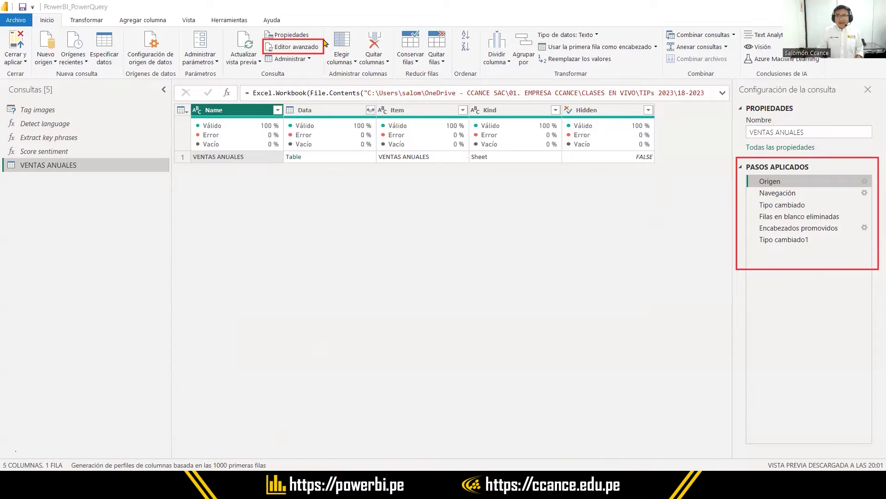
{"action": "left_click", "coordinate": [302, 48]}
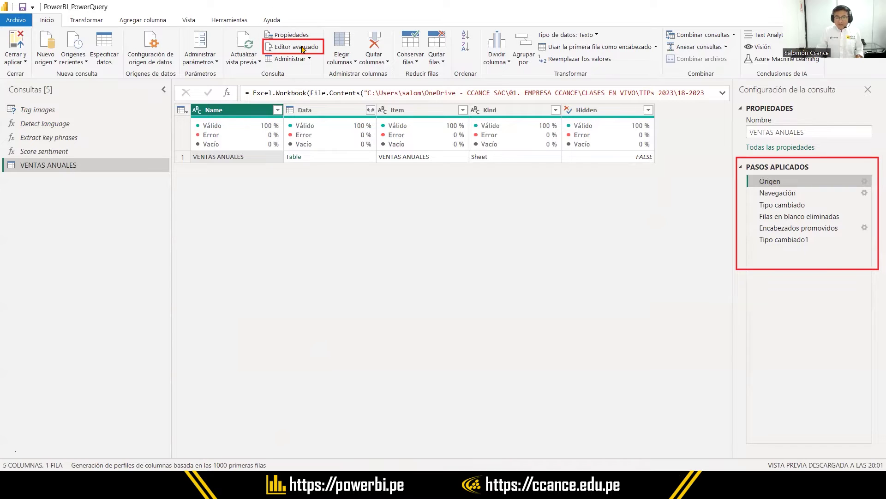
{"action": "left_click", "coordinate": [303, 48]}
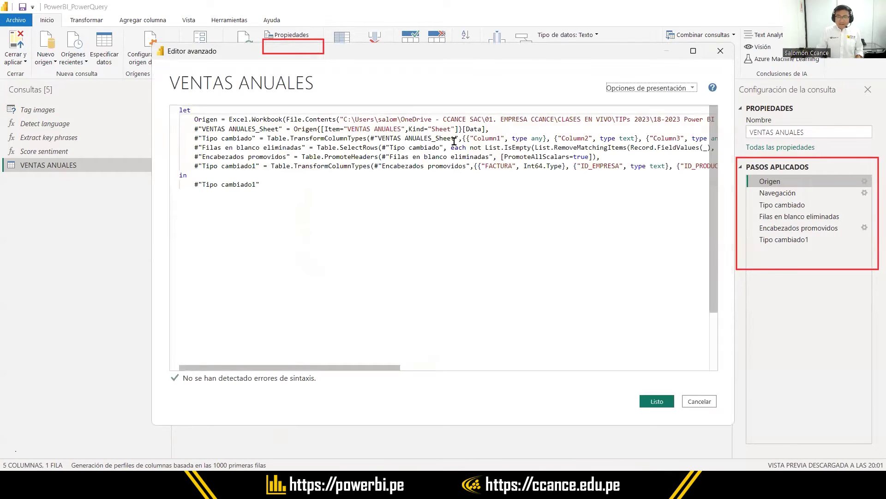
{"action": "left_click_drag", "start_coordinate": [277, 194], "coordinate": [157, 109]}
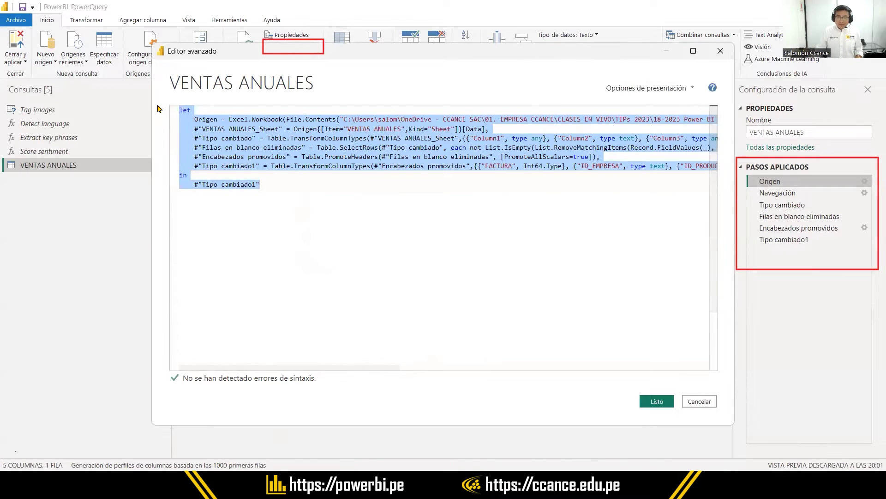
{"action": "left_click", "coordinate": [295, 157]}
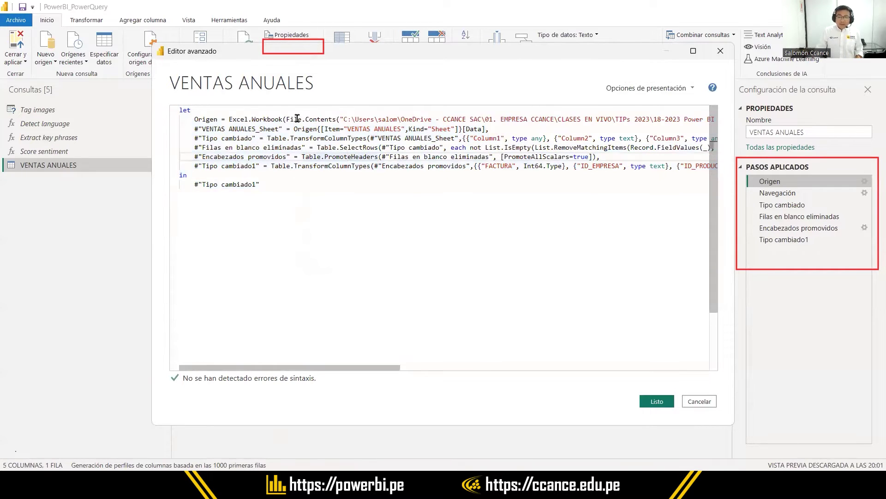
Step: Examine the Origen line's File.Contents function and local file path in the M code, and close the editor without changes
{"action": "left_click", "coordinate": [241, 119]}
{"action": "left_click", "coordinate": [313, 119]}
{"action": "left_click_drag", "start_coordinate": [343, 119], "coordinate": [639, 119]}
{"action": "left_click_drag", "start_coordinate": [456, 363], "coordinate": [282, 362]}
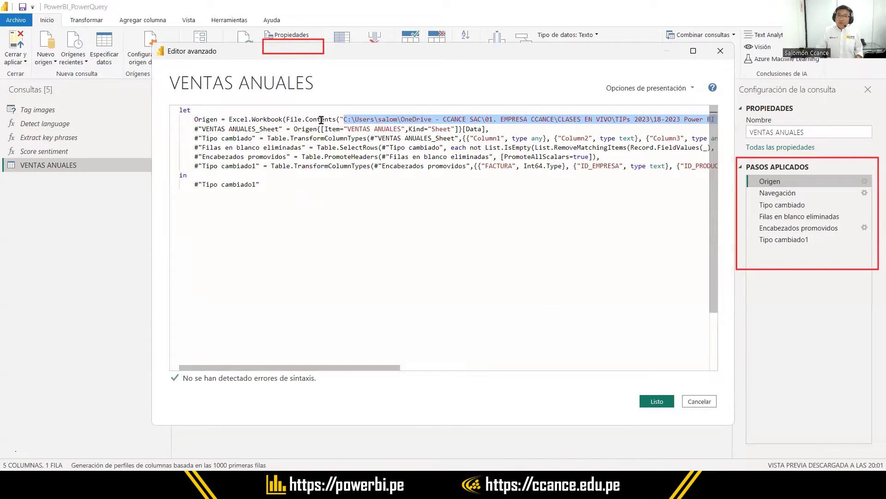
{"action": "left_click_drag", "start_coordinate": [332, 119], "coordinate": [284, 118]}
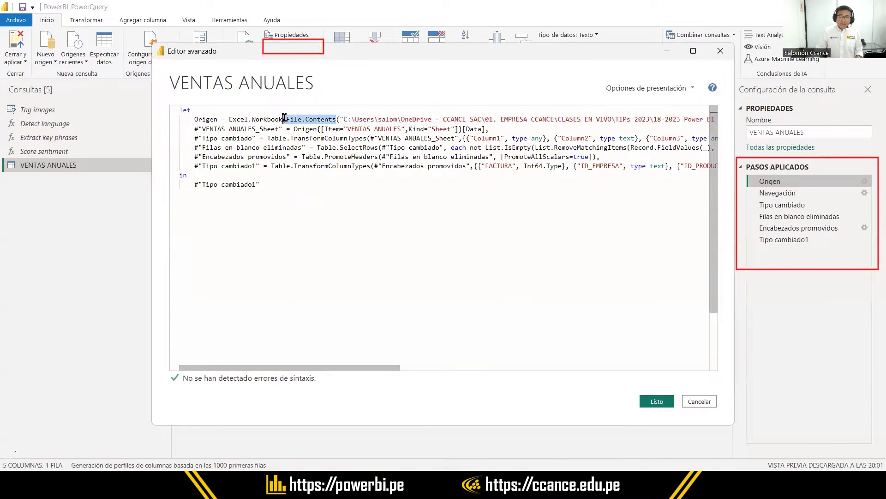
{"action": "left_click_drag", "start_coordinate": [344, 120], "coordinate": [387, 119]}
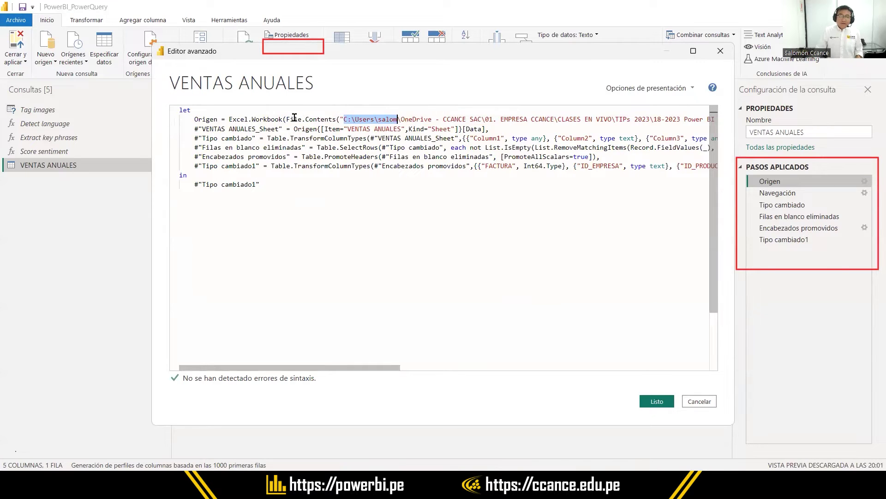
{"action": "mouse_move", "coordinate": [319, 119]}
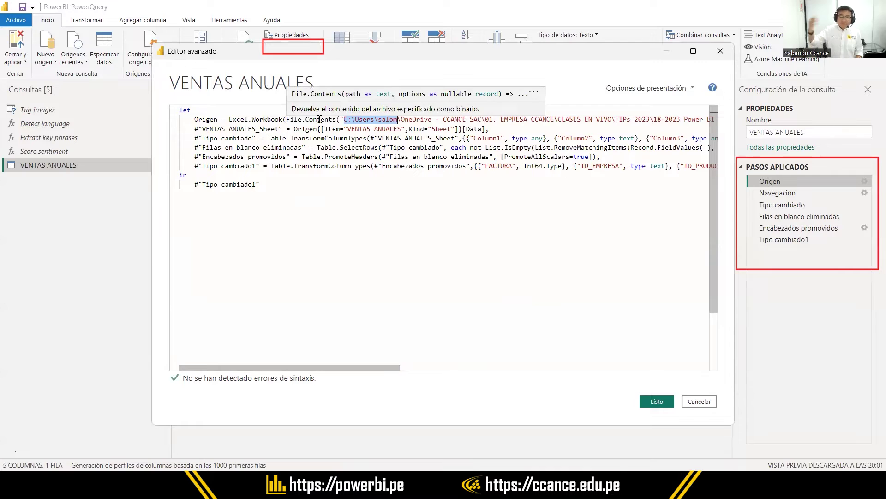
{"action": "left_click", "coordinate": [325, 118]}
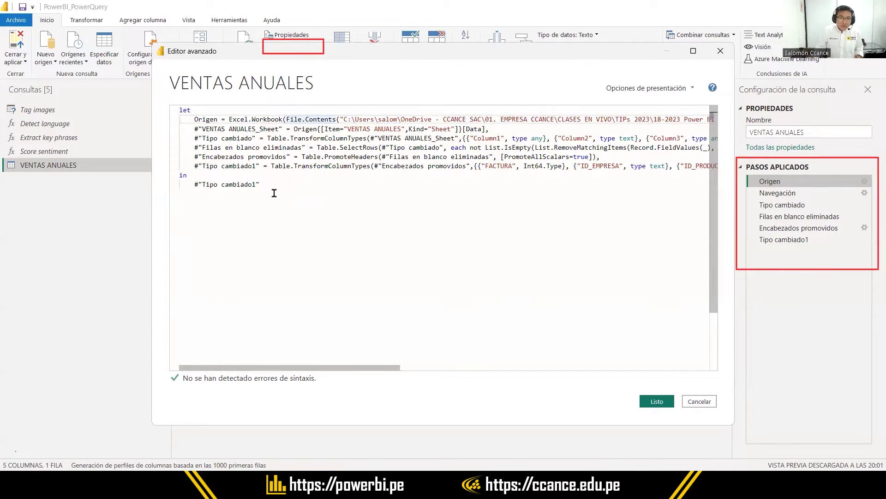
{"action": "left_click", "coordinate": [699, 401]}
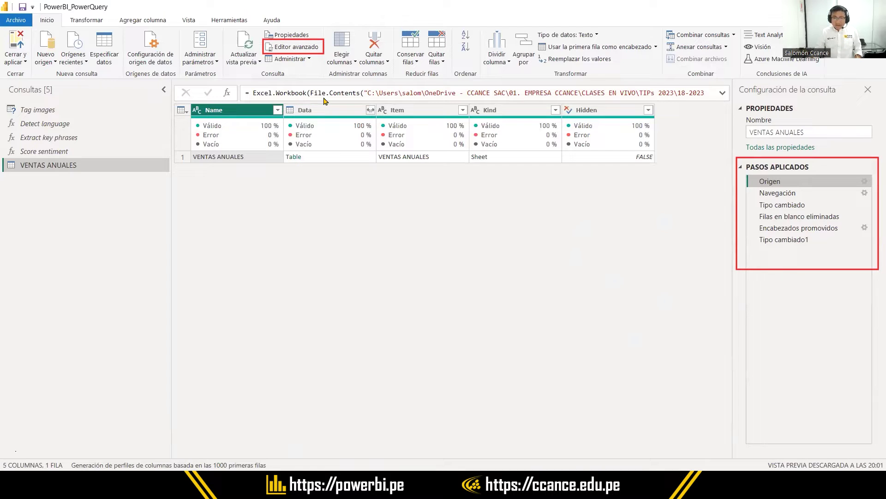
Step: Switch to the Edge browser and go to microsoft365.com
{"action": "key", "text": "alt+Tab"}
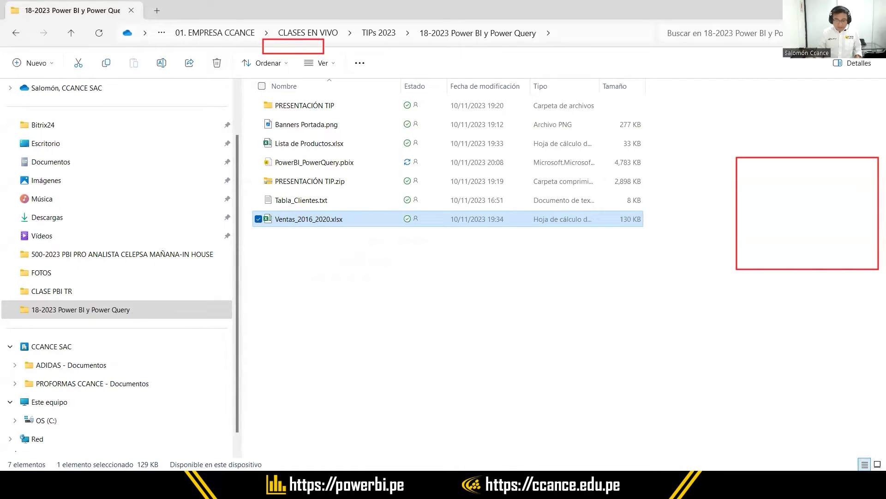
{"action": "key", "text": "super"}
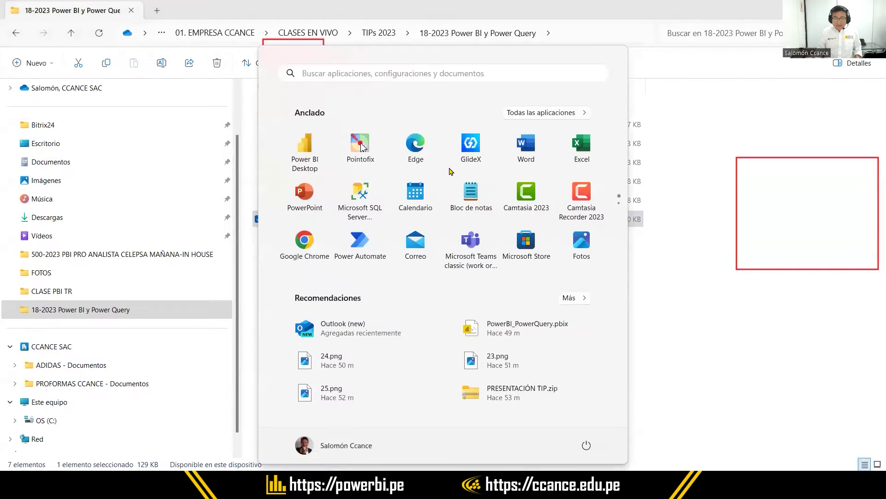
{"action": "left_click", "coordinate": [418, 148]}
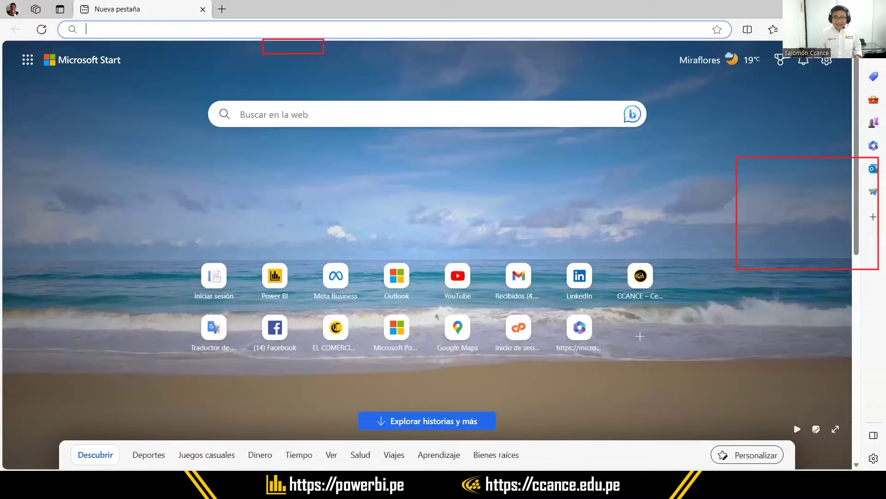
{"action": "type", "text": "microsoft365.com"}
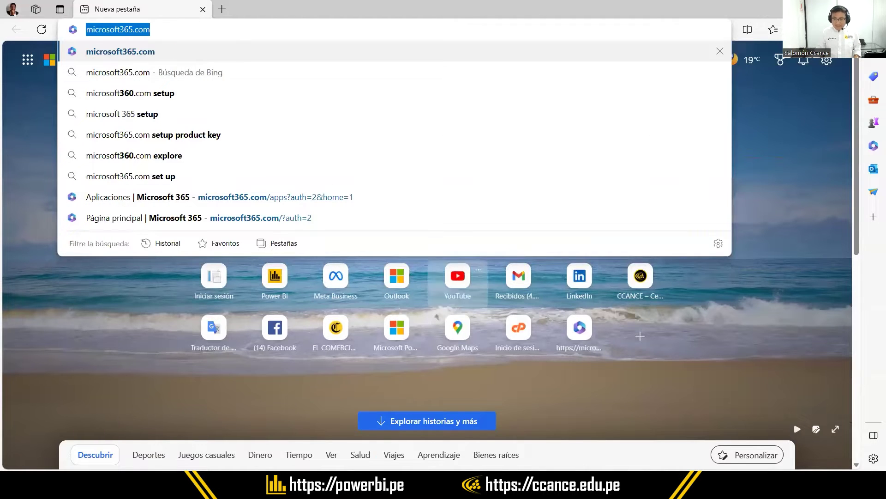
{"action": "key", "text": "Return"}
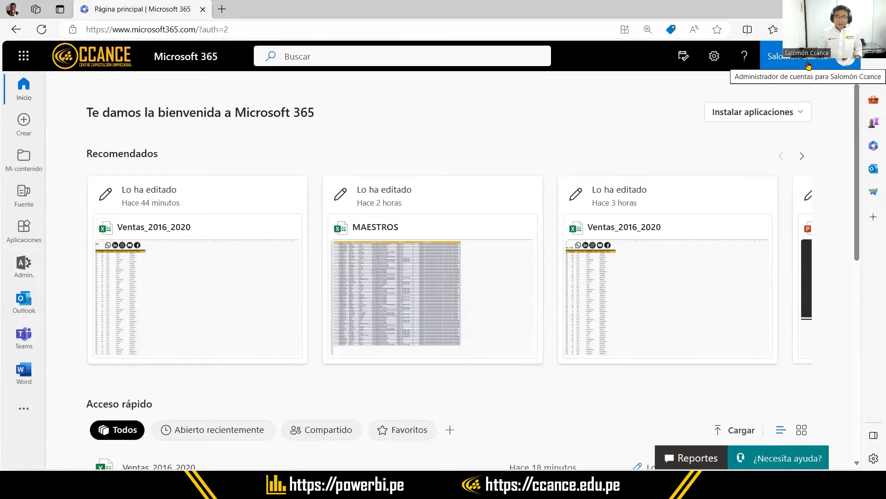
Step: Open OneDrive from the Microsoft 365 apps and browse the folders in Mis archivos
{"action": "left_click", "coordinate": [24, 60]}
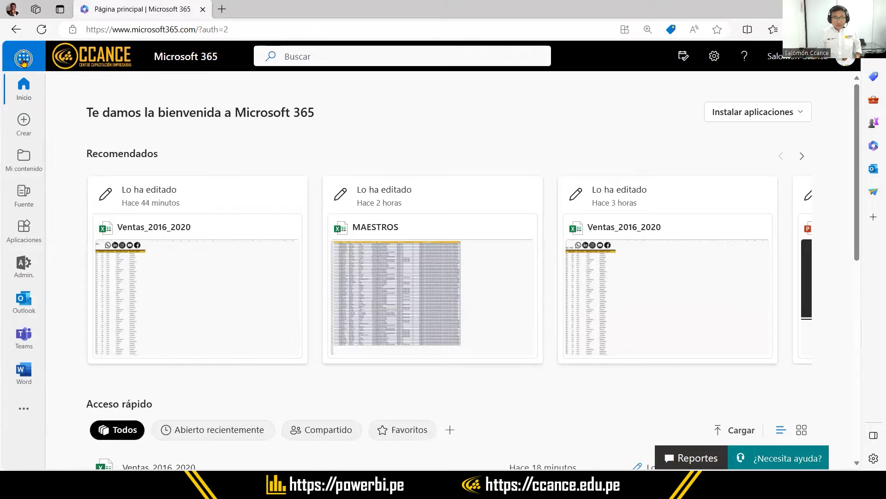
{"action": "left_click", "coordinate": [68, 193]}
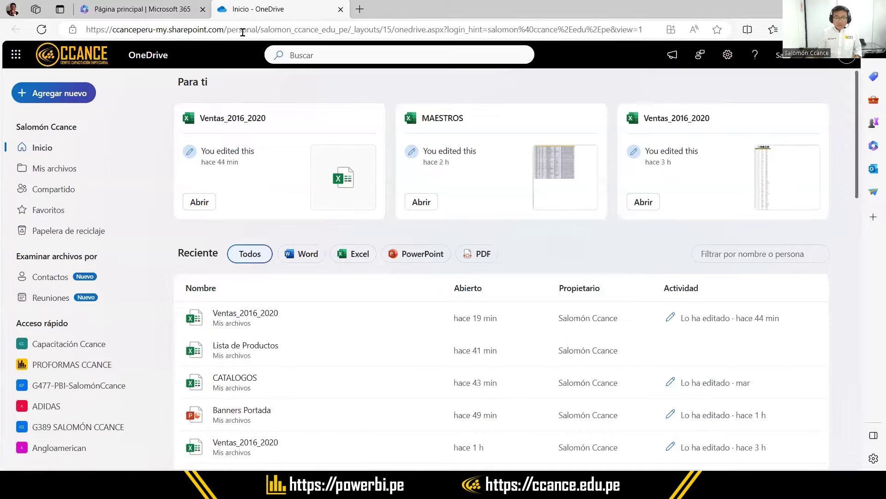
{"action": "left_click_drag", "start_coordinate": [8, 160], "coordinate": [112, 177]}
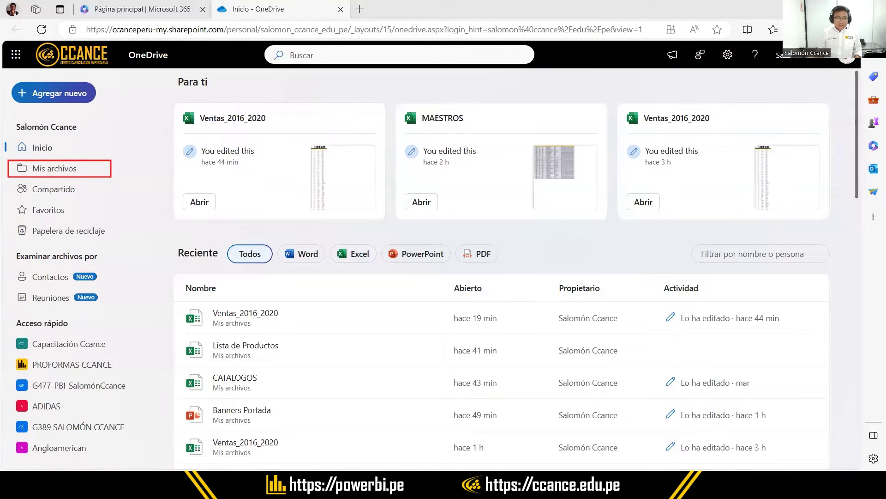
{"action": "left_click", "coordinate": [63, 168]}
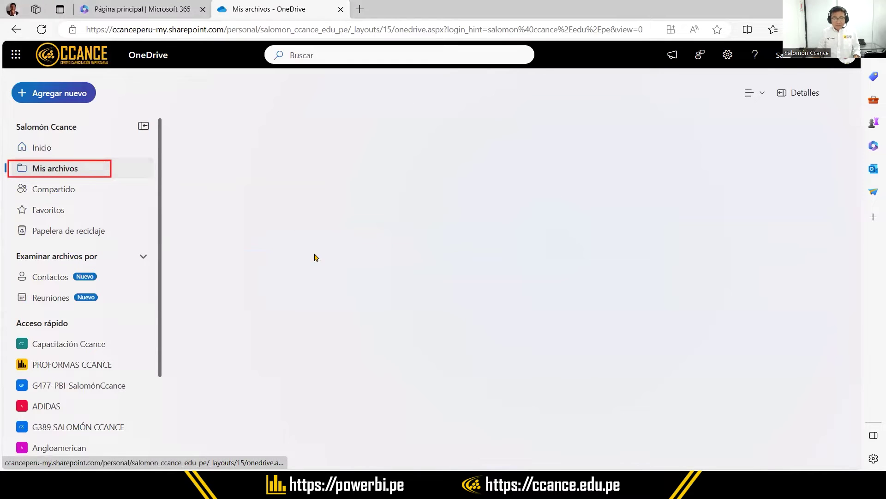
{"action": "scroll", "coordinate": [292, 385], "scroll_direction": "down", "scroll_amount": 1}
{"action": "scroll", "coordinate": [291, 385], "scroll_direction": "down", "scroll_amount": 8}
{"action": "scroll", "coordinate": [296, 300], "scroll_direction": "up", "scroll_amount": 10}
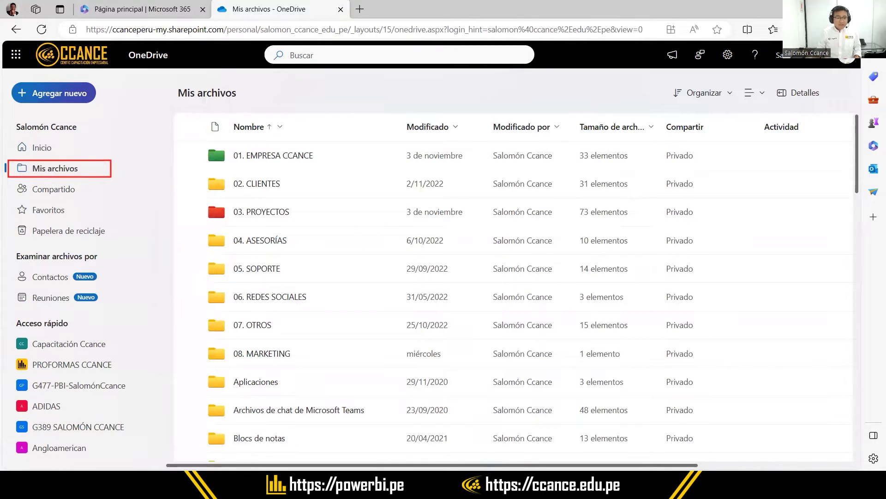
{"action": "left_click_drag", "start_coordinate": [8, 77], "coordinate": [107, 110]}
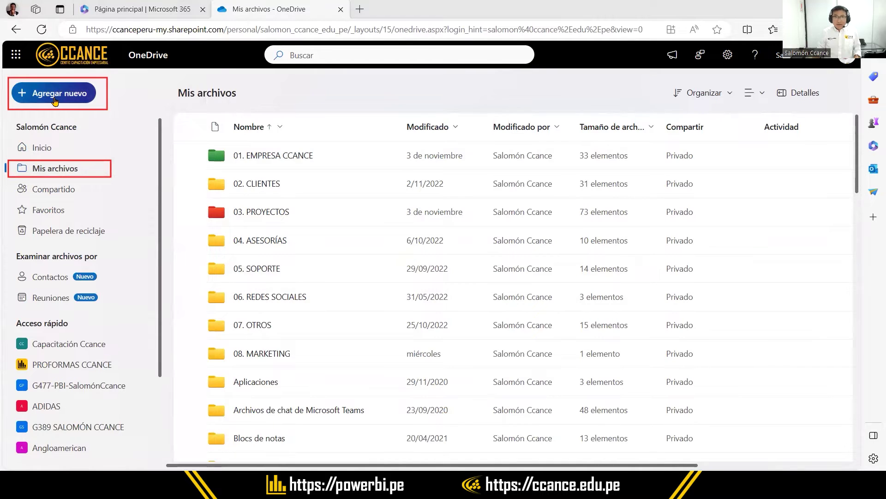
Step: Create a red folder named Power TIP - Power Query in Mis archivos
{"action": "left_click", "coordinate": [58, 101]}
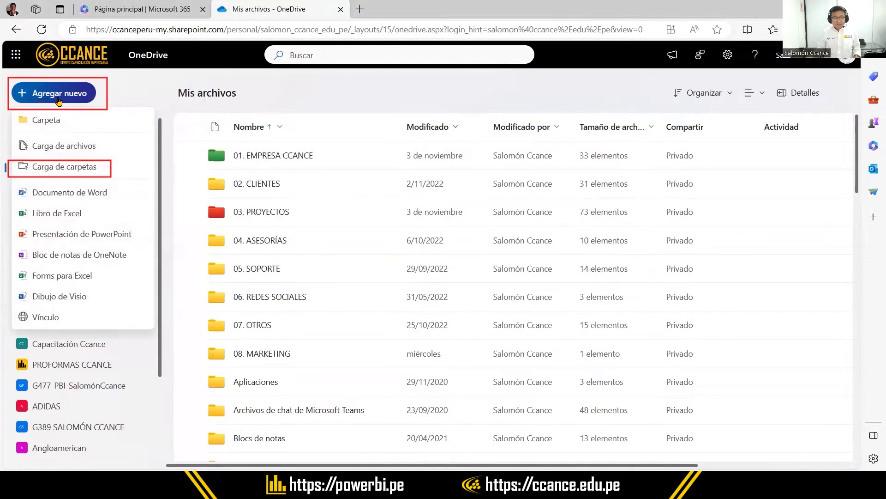
{"action": "left_click", "coordinate": [275, 119]}
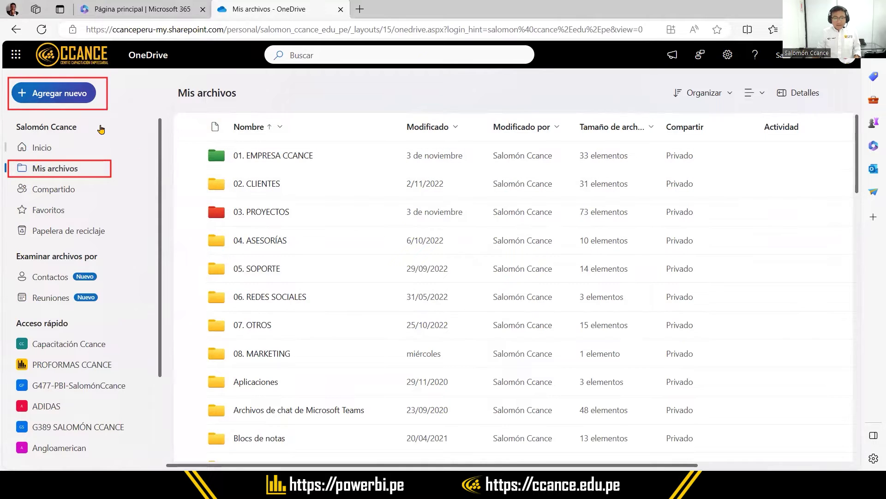
{"action": "left_click", "coordinate": [48, 95]}
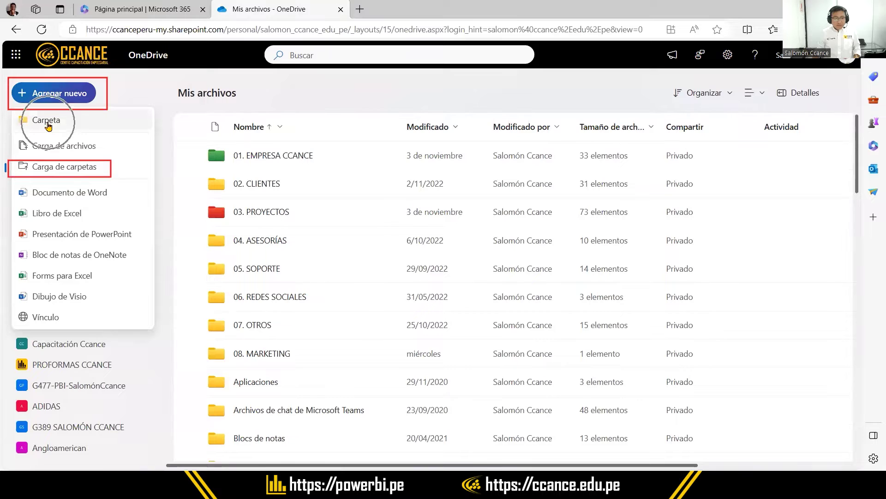
{"action": "left_click", "coordinate": [49, 124]}
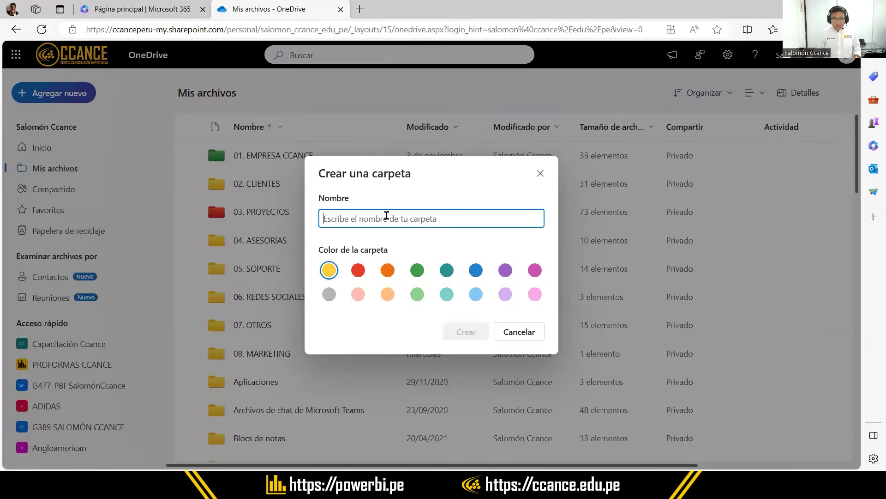
{"action": "type", "text": "Power"}
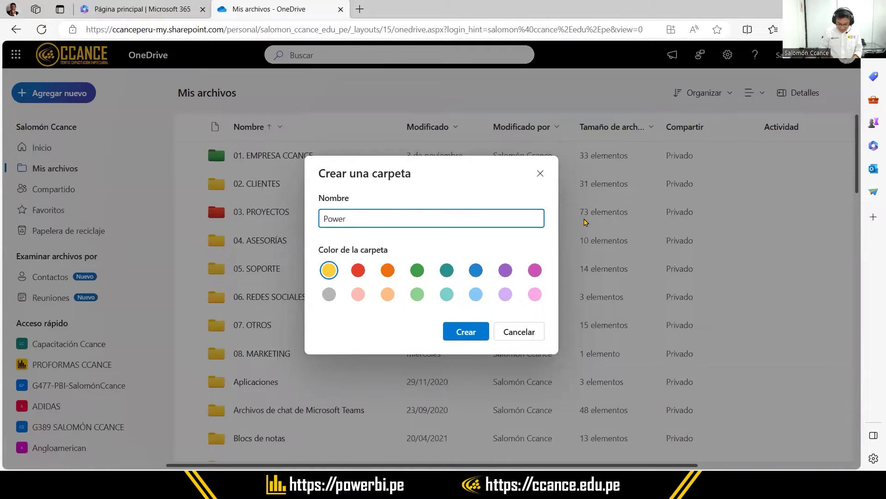
{"action": "type", "text": " TIP - Power Query"}
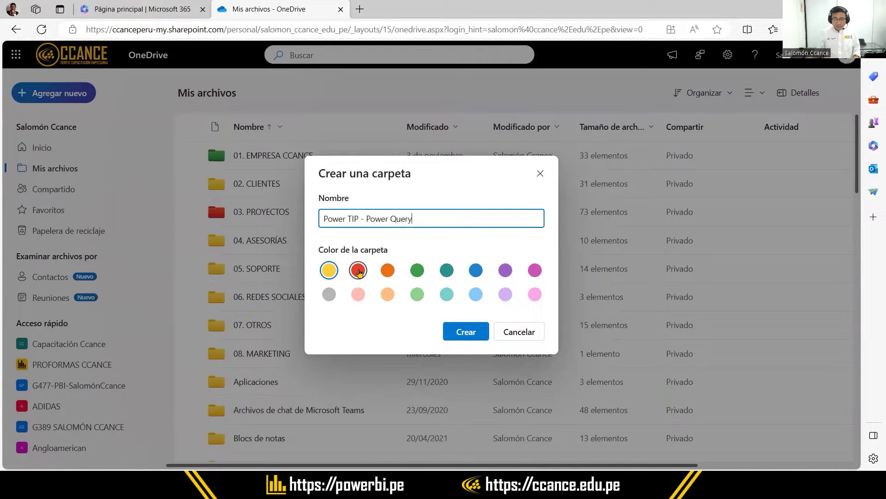
{"action": "left_click", "coordinate": [359, 270]}
{"action": "left_click", "coordinate": [467, 332]}
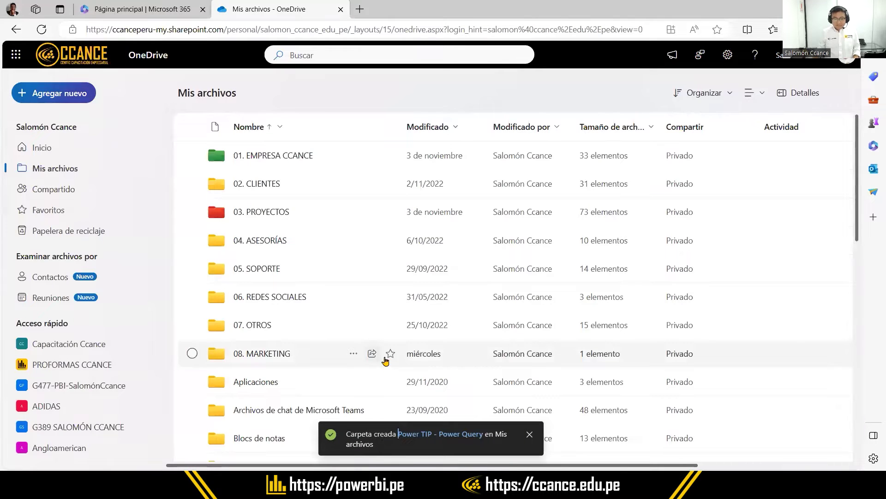
Step: Sort the Mis archivos list by modification date from newest to oldest to find the new folder
{"action": "scroll", "coordinate": [326, 298], "scroll_direction": "down", "scroll_amount": 10}
{"action": "scroll", "coordinate": [326, 298], "scroll_direction": "up", "scroll_amount": 10}
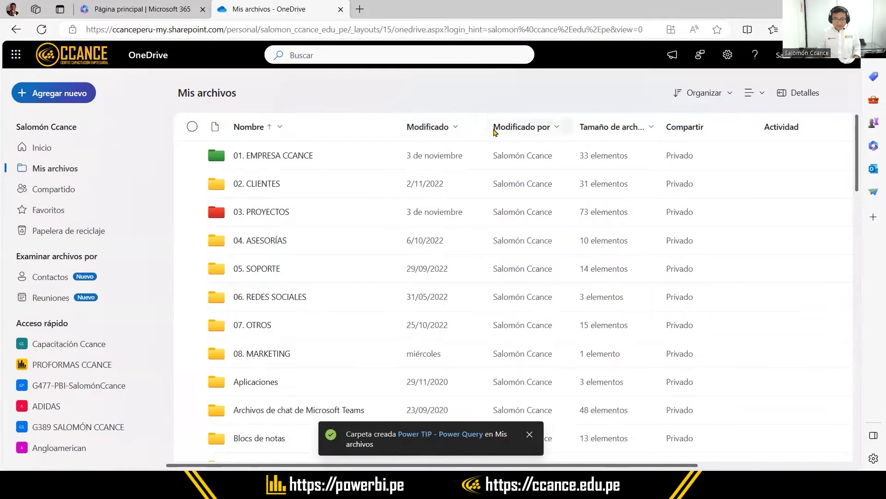
{"action": "left_click", "coordinate": [434, 130]}
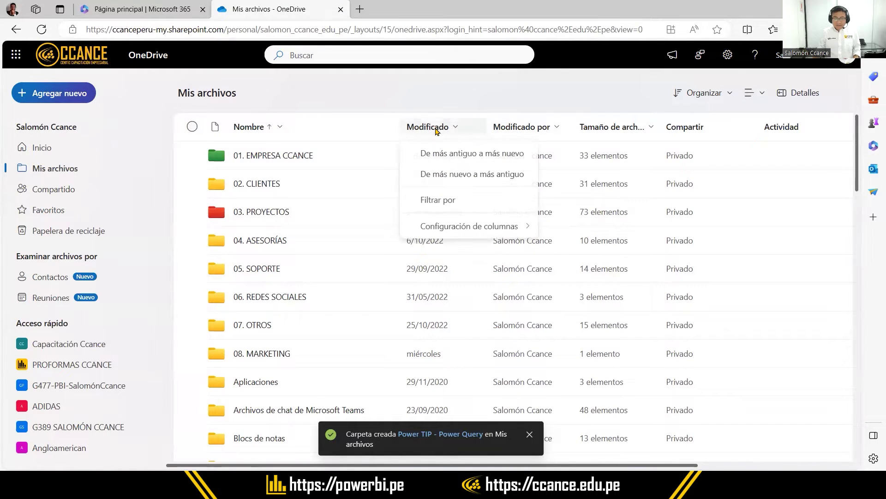
{"action": "left_click", "coordinate": [436, 175]}
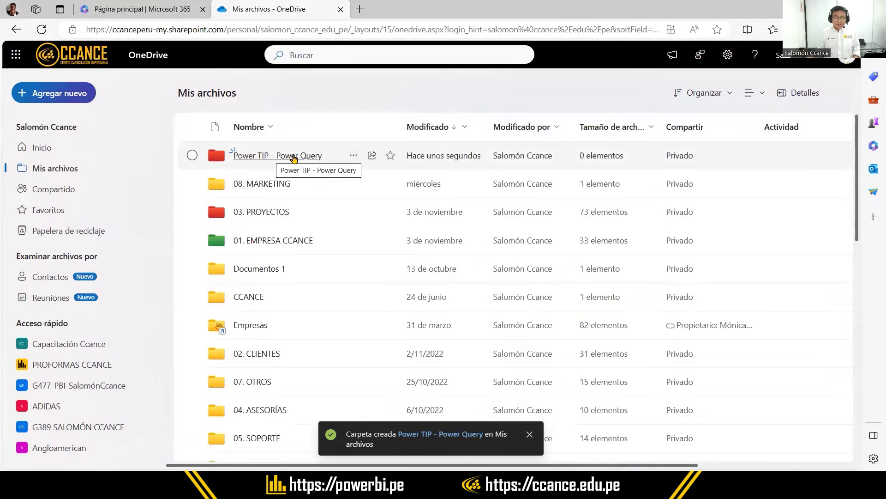
Step: Open the Power TIP - Power Query folder and upload Ventas_2016_2020.xlsx into it from the local 18-2023 Power BI y Power Query folder
{"action": "left_click", "coordinate": [286, 156]}
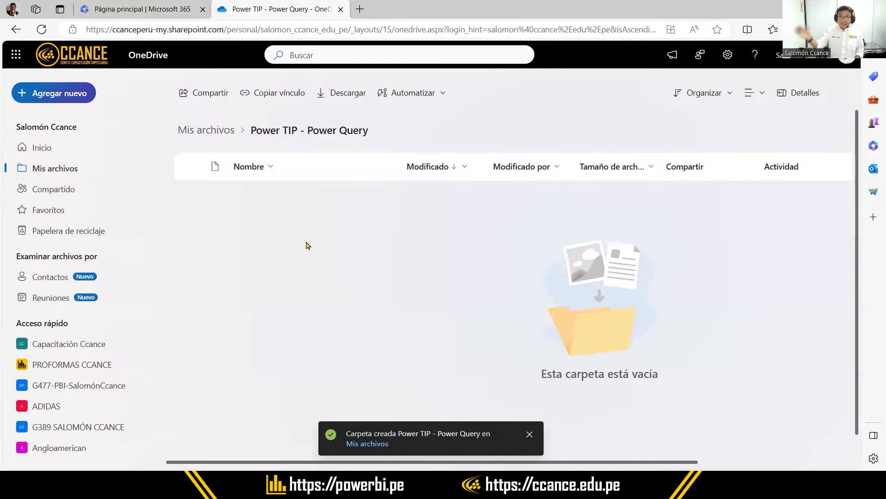
{"action": "key", "text": "alt+Tab"}
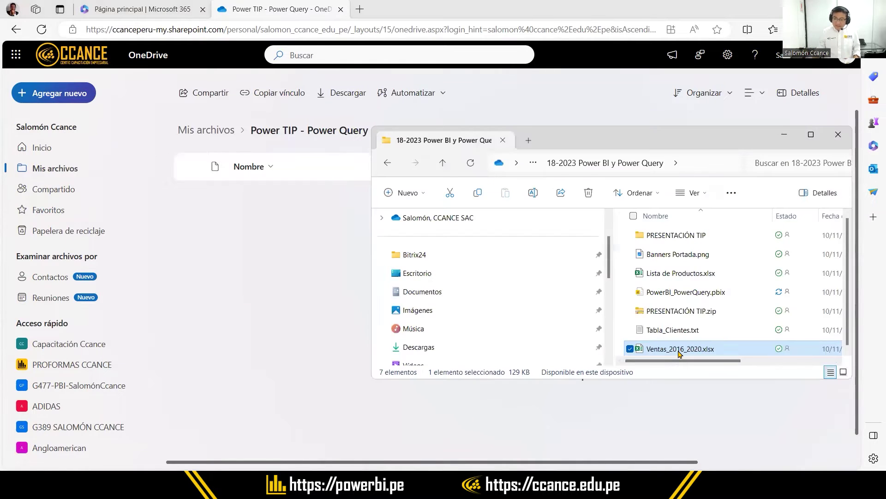
{"action": "left_click_drag", "start_coordinate": [679, 353], "coordinate": [242, 247]}
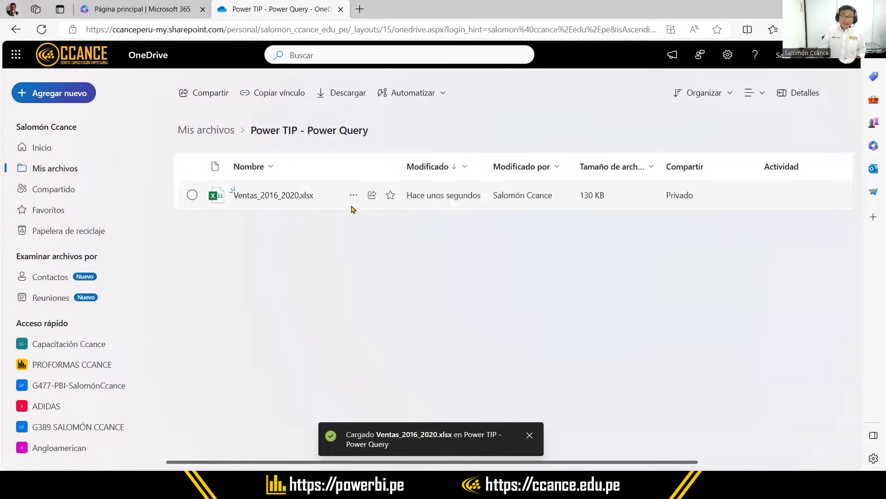
Step: Show the details of Ventas_2016_2020.xlsx in OneDrive and copy its access path (Ruta de acceso)
{"action": "mouse_move", "coordinate": [230, 203]}
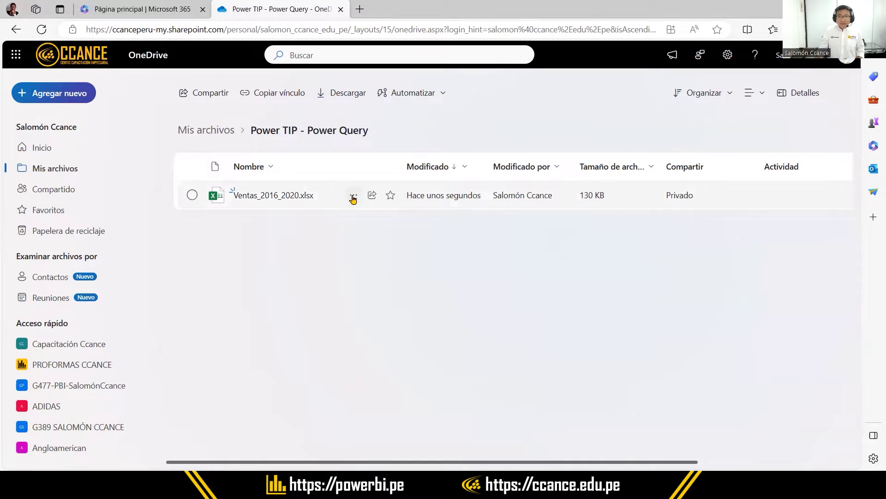
{"action": "left_click", "coordinate": [354, 198]}
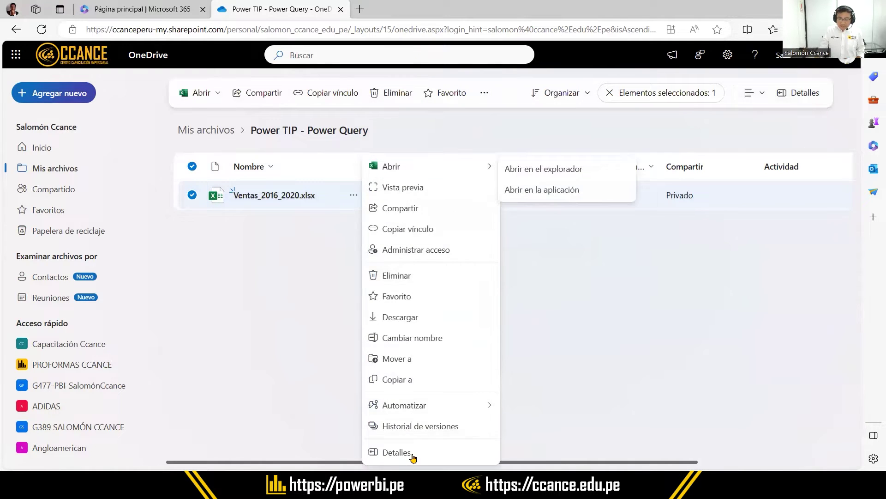
{"action": "left_click", "coordinate": [410, 455]}
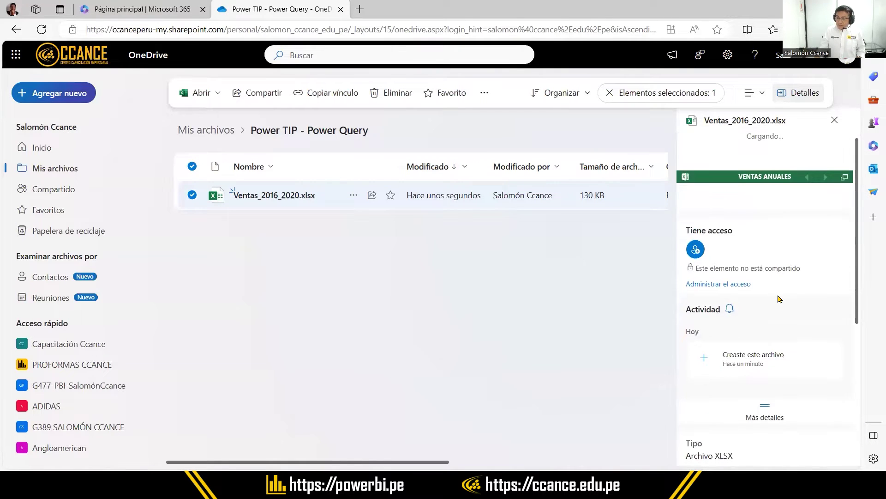
{"action": "scroll", "coordinate": [778, 295], "scroll_direction": "down", "scroll_amount": 5}
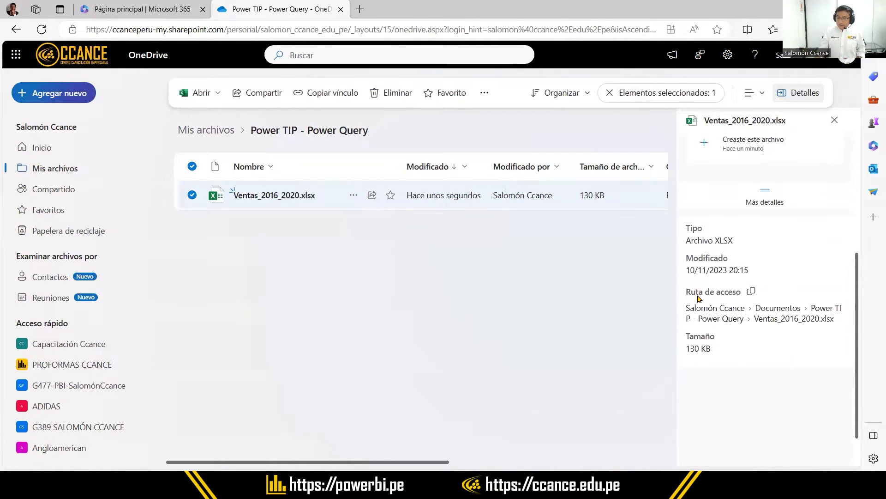
{"action": "left_click_drag", "start_coordinate": [848, 365], "coordinate": [679, 275]}
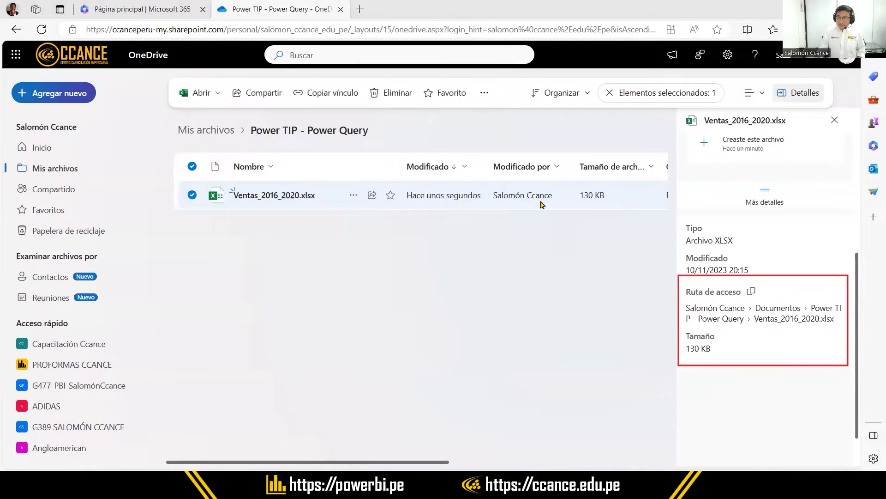
{"action": "left_click", "coordinate": [752, 293]}
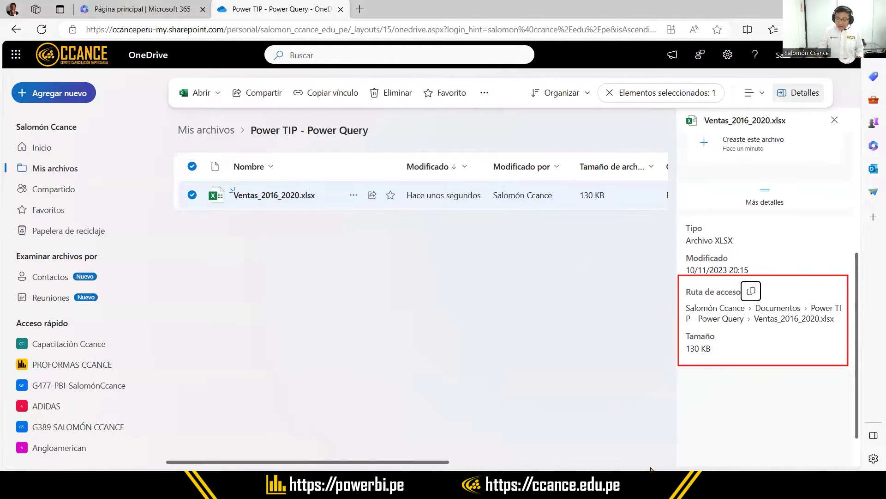
Step: Switch to the Power Query editor and replace the Origen step's local file path with the copied OneDrive URL of Ventas_2016_2020.xlsx
{"action": "mouse_move", "coordinate": [634, 489]}
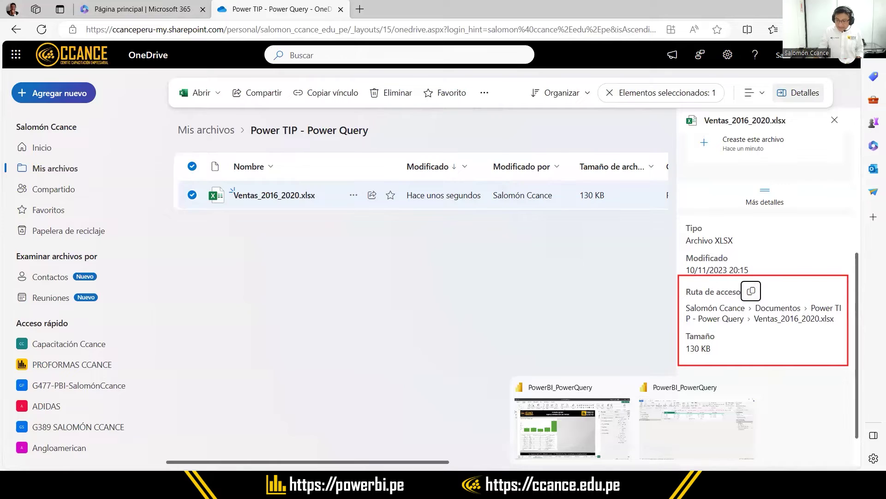
{"action": "left_click", "coordinate": [667, 434]}
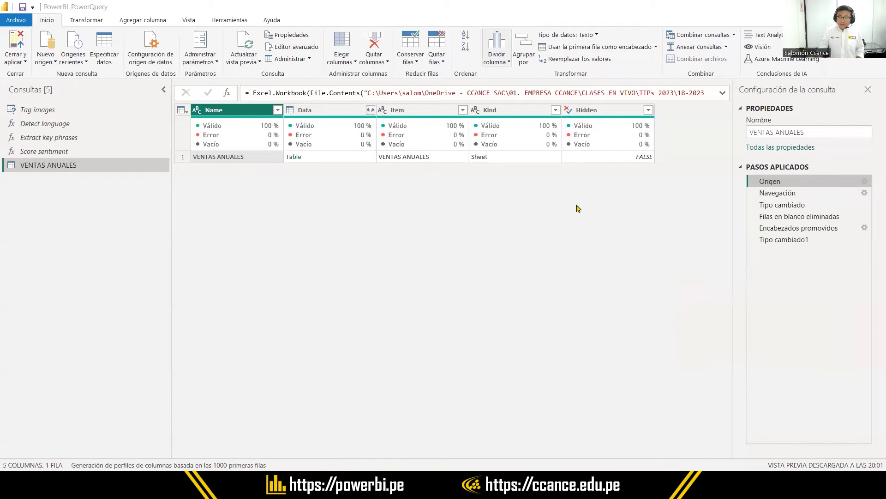
{"action": "double_click", "coordinate": [779, 182]}
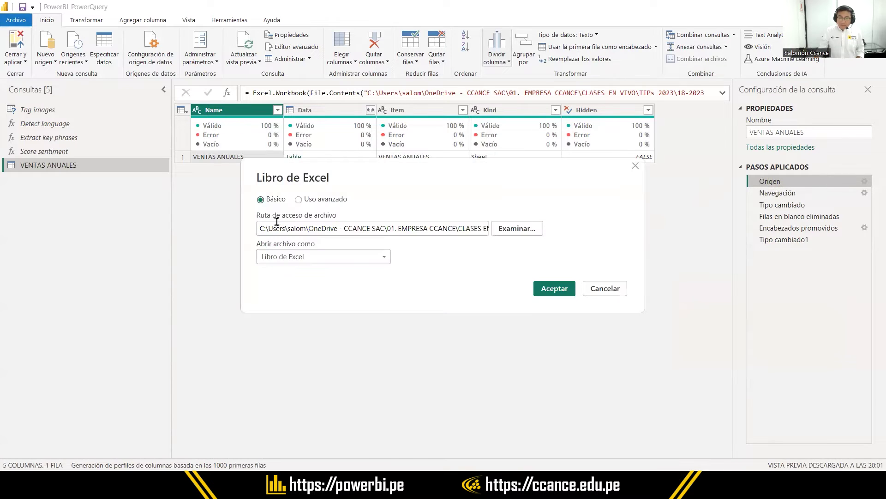
{"action": "triple_click", "coordinate": [292, 231]}
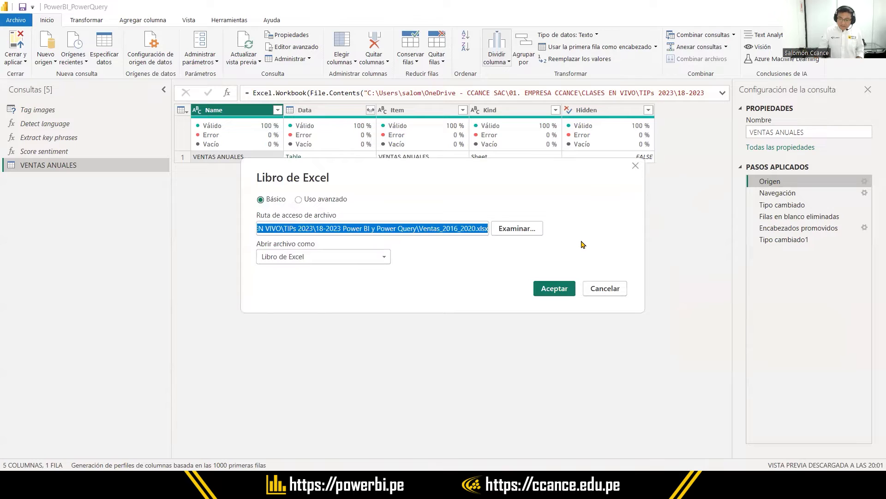
{"action": "key", "text": "BackSpace"}
{"action": "right_click", "coordinate": [275, 226]}
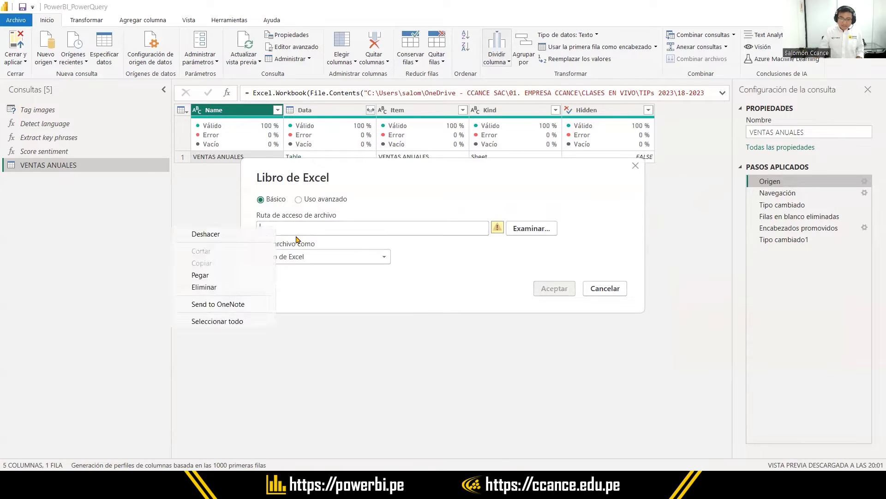
{"action": "left_click", "coordinate": [249, 272]}
{"action": "left_click_drag", "start_coordinate": [420, 231], "coordinate": [501, 232]}
{"action": "left_click", "coordinate": [418, 231]}
{"action": "left_click_drag", "start_coordinate": [418, 232], "coordinate": [133, 233]}
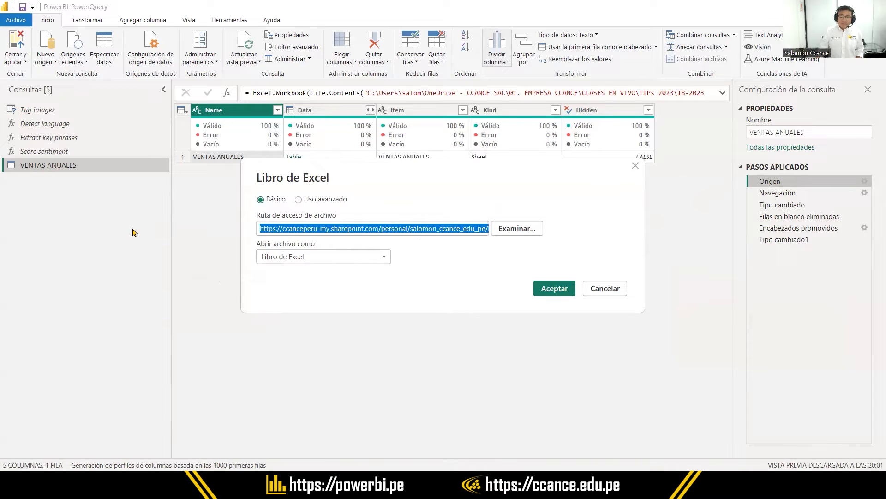
{"action": "left_click", "coordinate": [554, 288]}
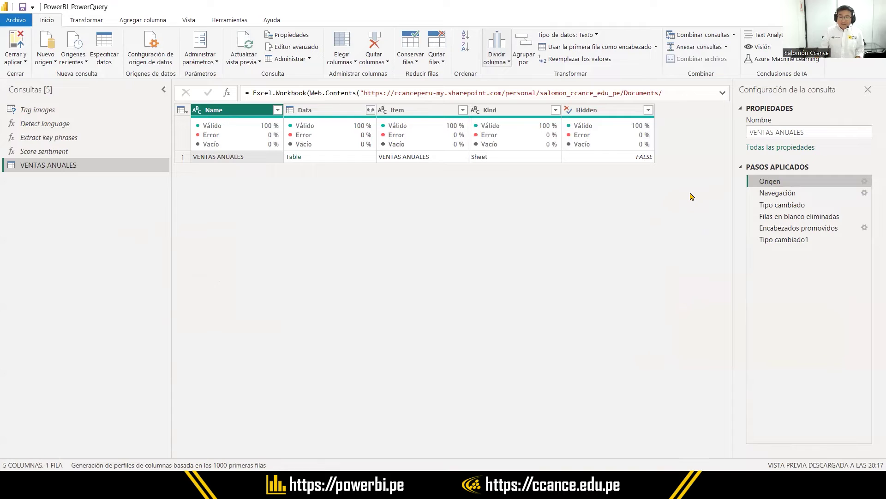
Step: Check the data at the Tipo cambiado1 step, and return to the Origen step
{"action": "left_click", "coordinate": [789, 241]}
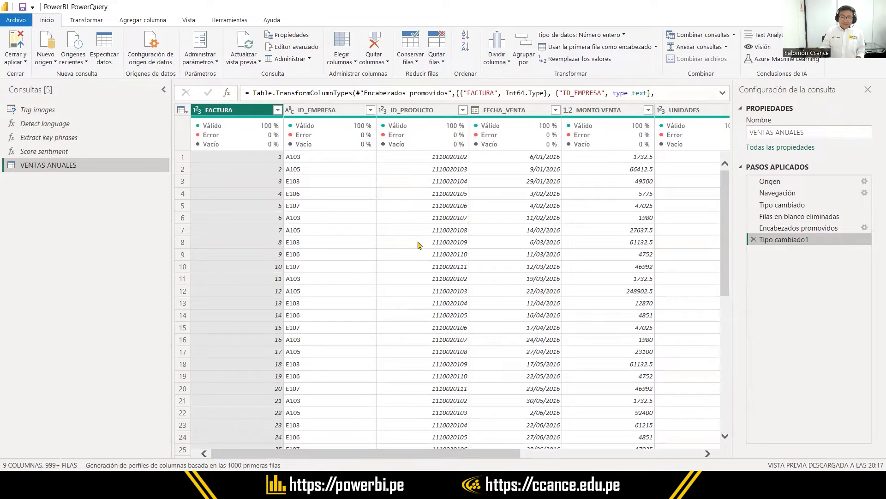
{"action": "left_click", "coordinate": [808, 183]}
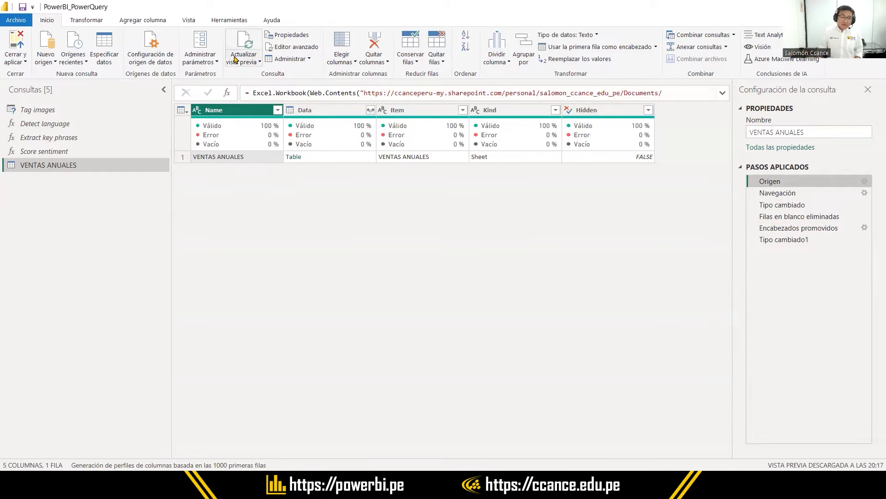
{"action": "left_click", "coordinate": [170, 64]}
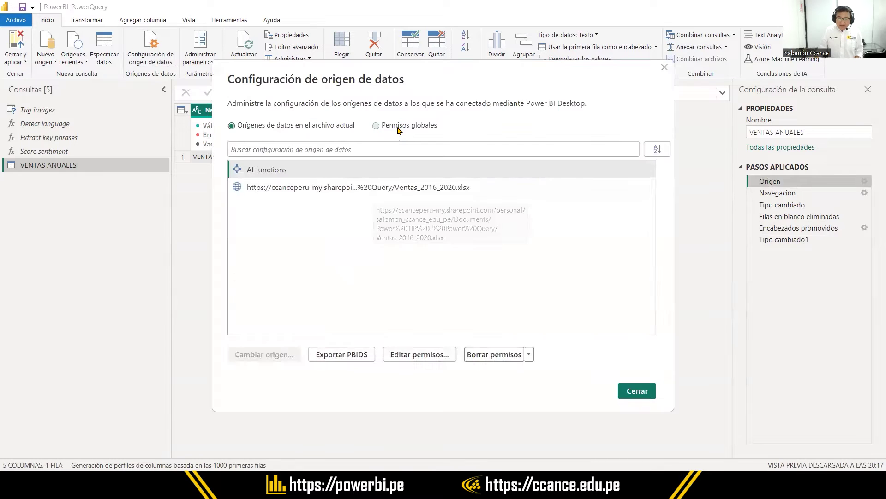
{"action": "left_click", "coordinate": [400, 126]}
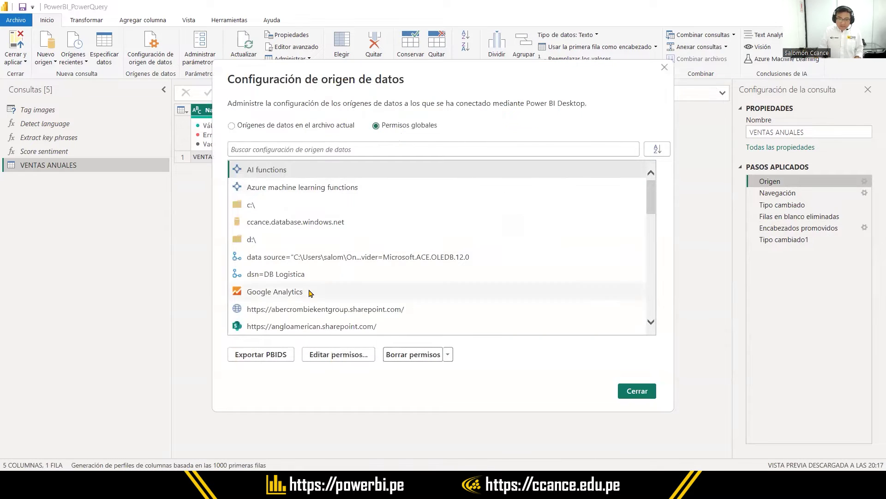
{"action": "scroll", "coordinate": [327, 296], "scroll_direction": "down", "scroll_amount": 1}
{"action": "scroll", "coordinate": [350, 289], "scroll_direction": "down", "scroll_amount": 1}
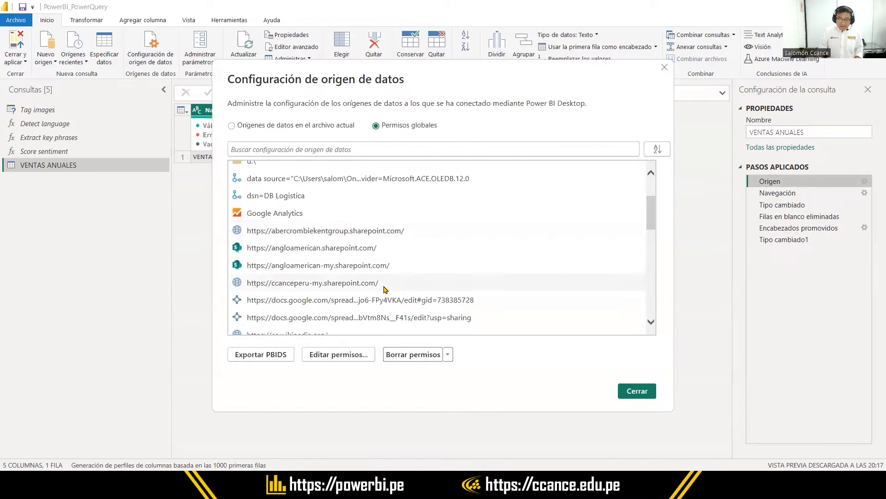
{"action": "left_click", "coordinate": [351, 287]}
{"action": "left_click", "coordinate": [414, 354]}
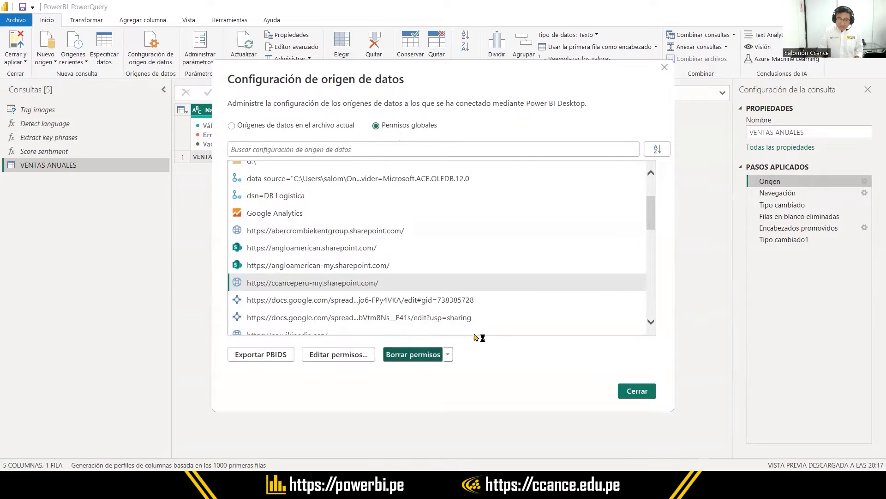
{"action": "left_click", "coordinate": [537, 267]}
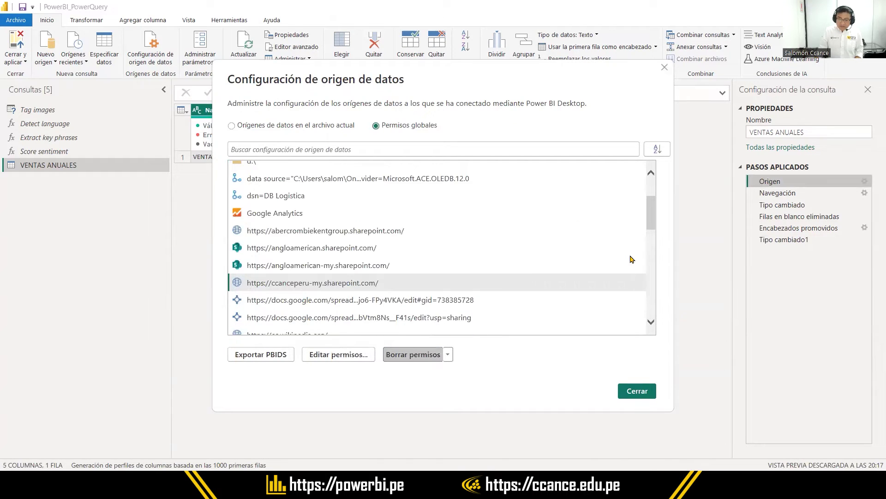
{"action": "left_click", "coordinate": [630, 394]}
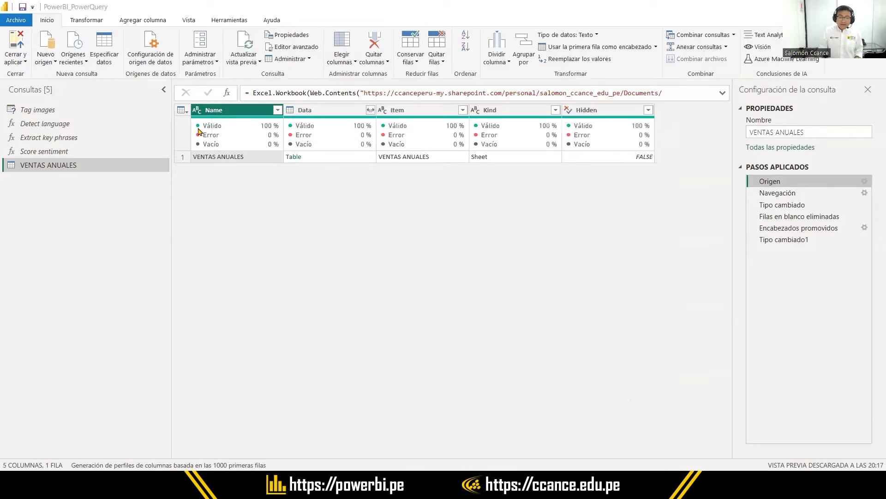
Step: Re-enter the OneDrive URL of Ventas_2016_2020.xlsx in the Origen step's source settings and accept it
{"action": "double_click", "coordinate": [769, 185]}
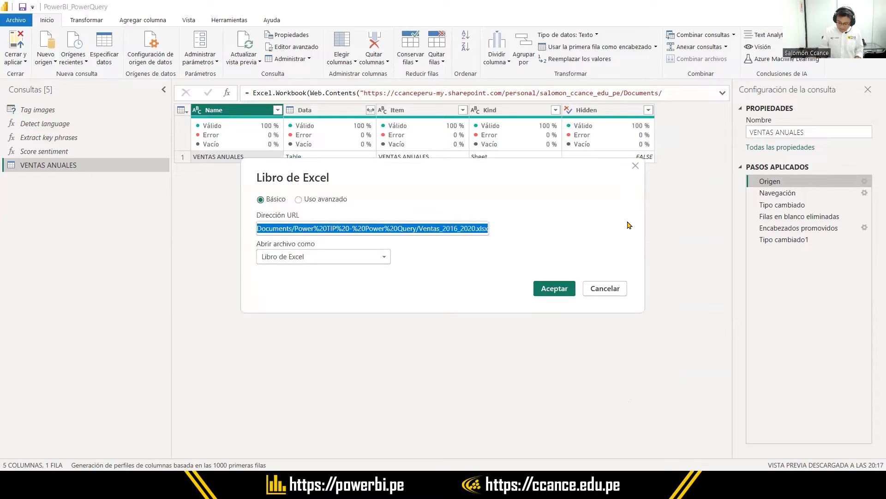
{"action": "key", "text": "ctrl+x"}
{"action": "key", "text": "ctrl+v"}
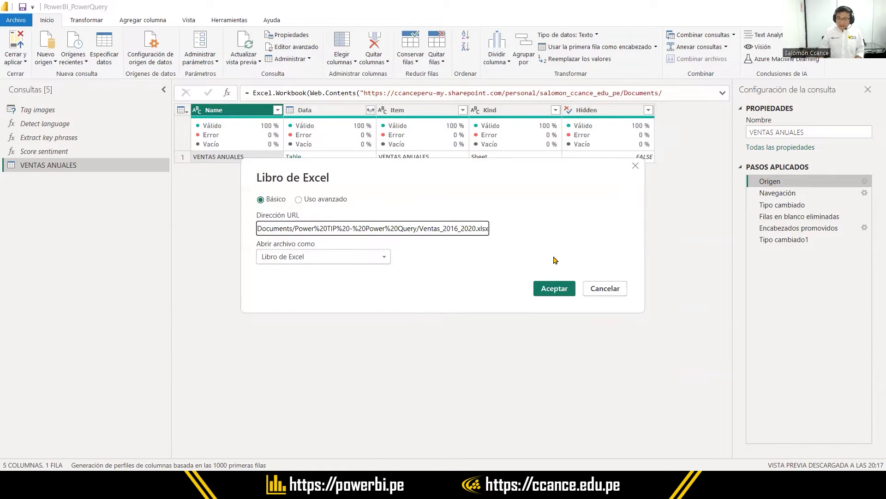
{"action": "left_click", "coordinate": [556, 289]}
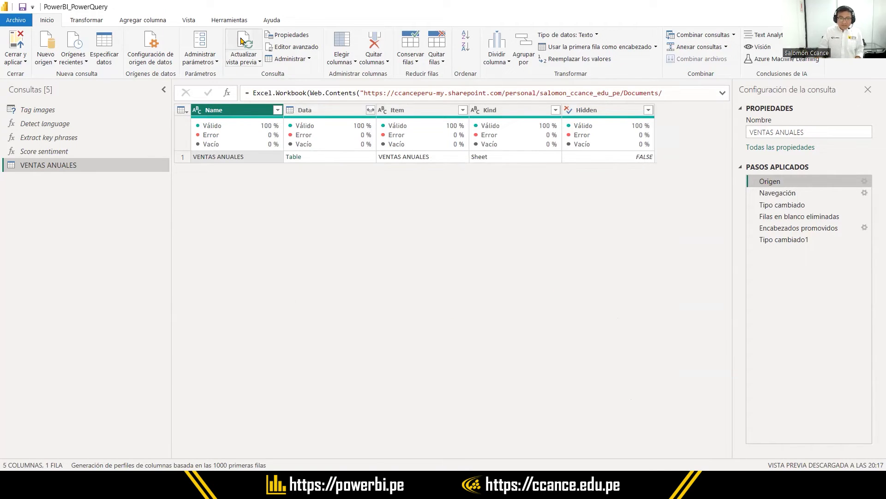
{"action": "left_click", "coordinate": [331, 112]}
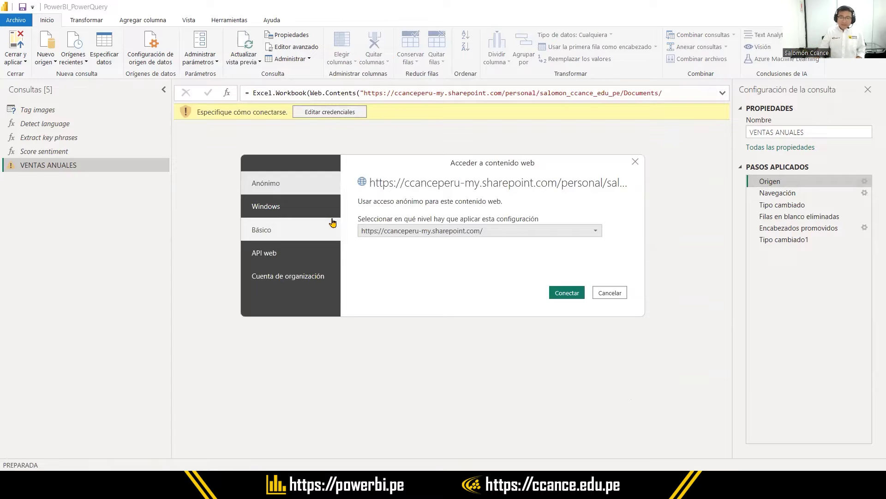
{"action": "left_click", "coordinate": [289, 281]}
{"action": "left_click_drag", "start_coordinate": [246, 267], "coordinate": [327, 284]}
{"action": "left_click_drag", "start_coordinate": [359, 216], "coordinate": [404, 226]}
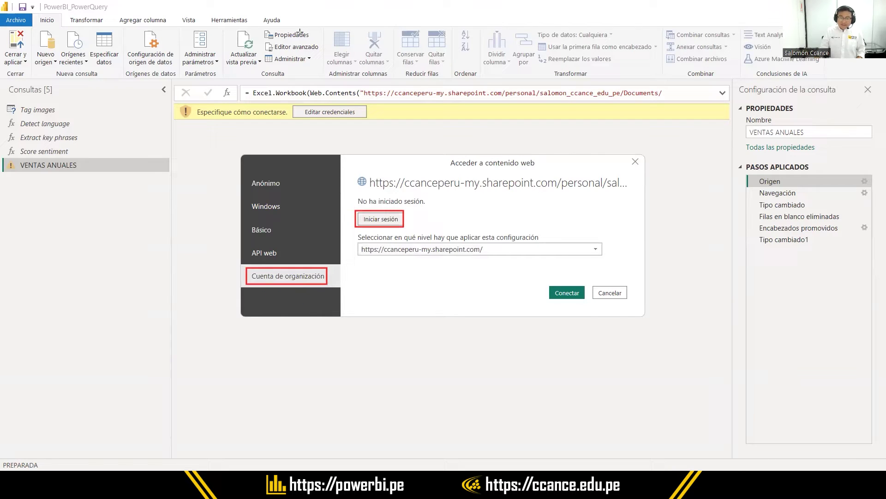
{"action": "left_click", "coordinate": [377, 220]}
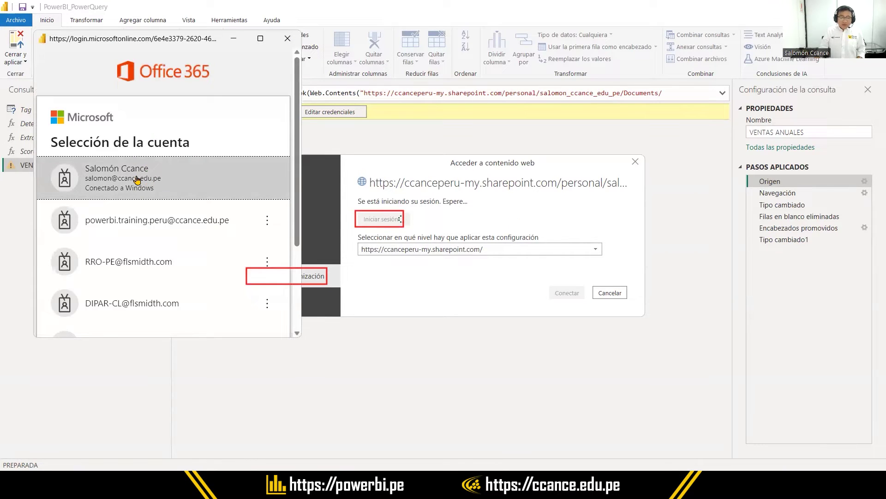
{"action": "left_click", "coordinate": [140, 180]}
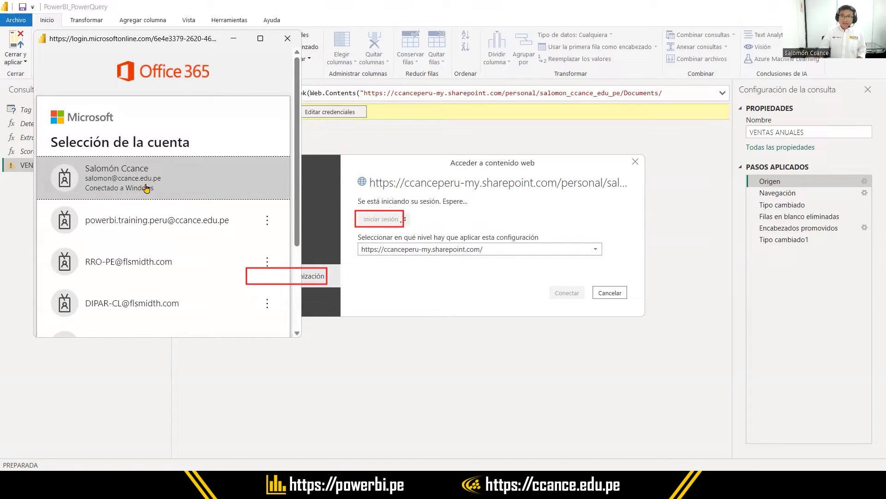
{"action": "left_click", "coordinate": [149, 183]}
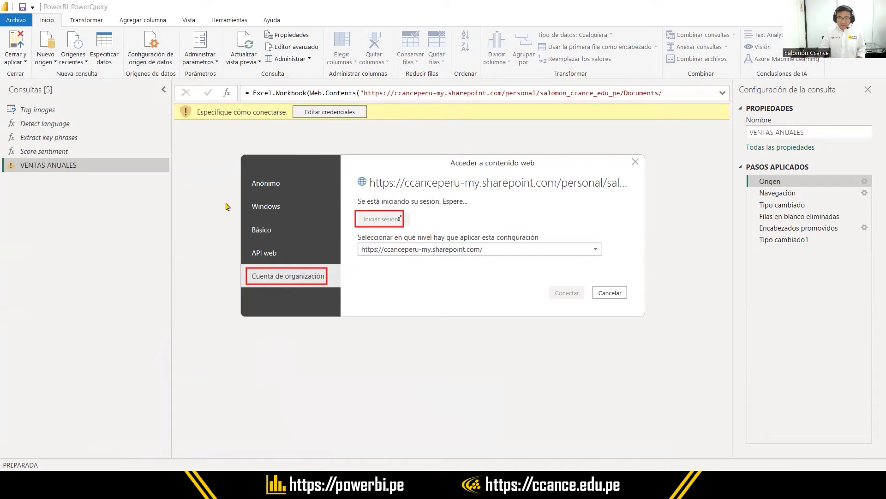
{"action": "left_click", "coordinate": [572, 292]}
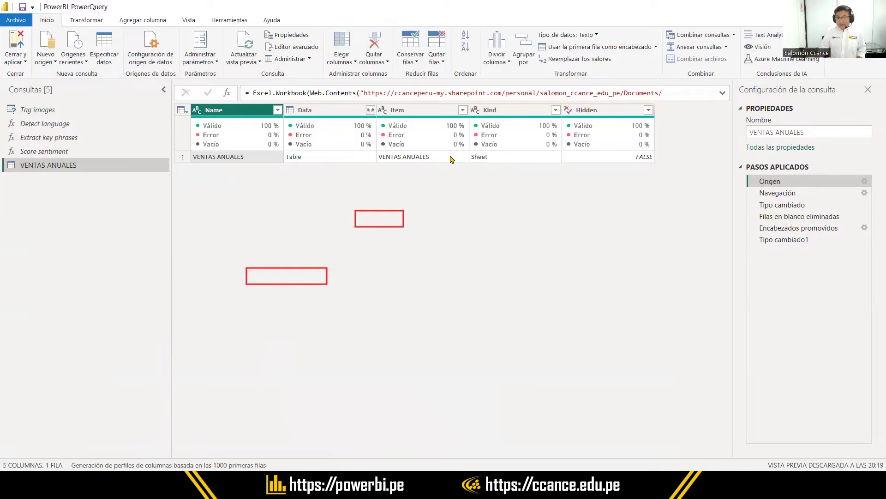
Step: Review the Web.Contents source line of VENTAS ANUALES in the advanced editor, and close Power Query with its changes applied
{"action": "left_click", "coordinate": [784, 240]}
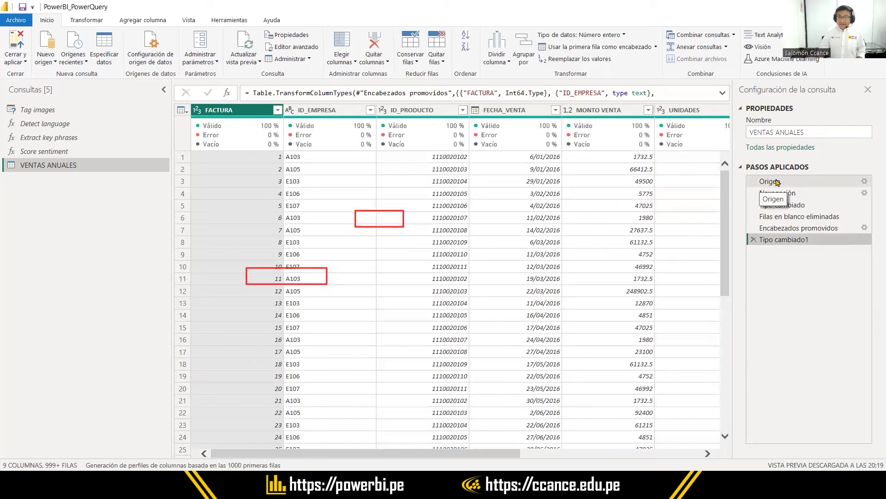
{"action": "left_click", "coordinate": [296, 47]}
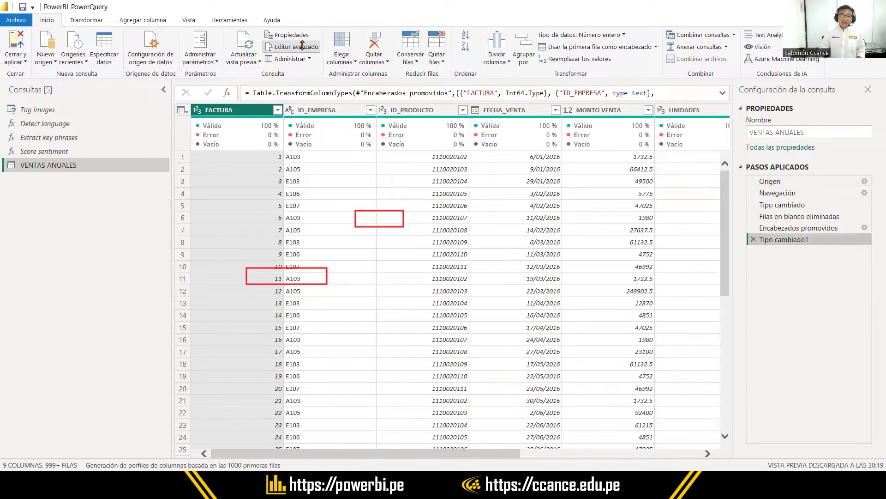
{"action": "left_click_drag", "start_coordinate": [287, 119], "coordinate": [333, 119]}
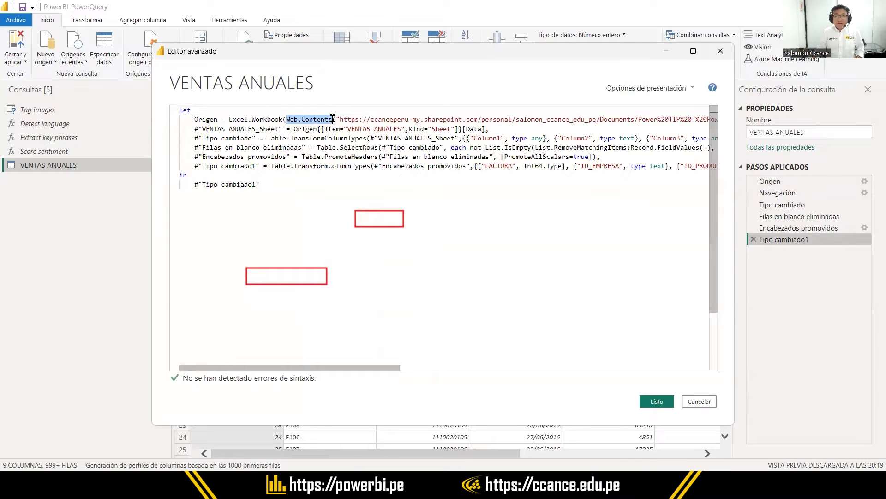
{"action": "left_click_drag", "start_coordinate": [340, 119], "coordinate": [677, 119]}
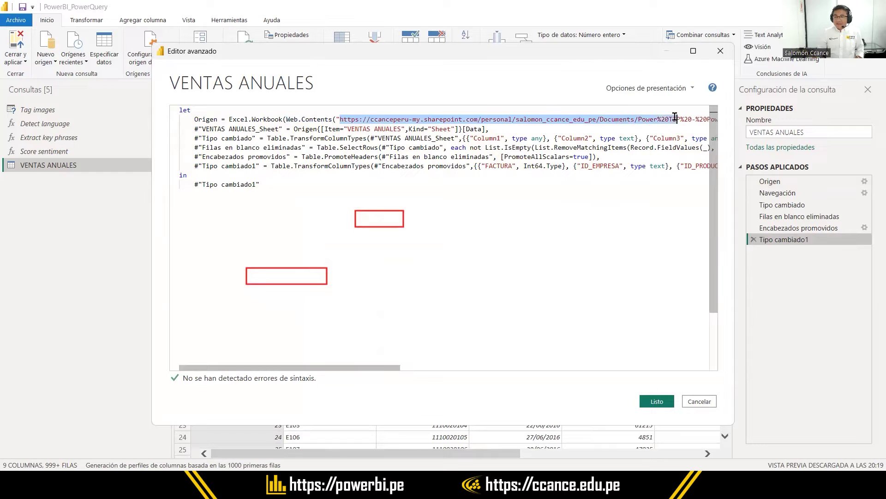
{"action": "mouse_move", "coordinate": [257, 182]}
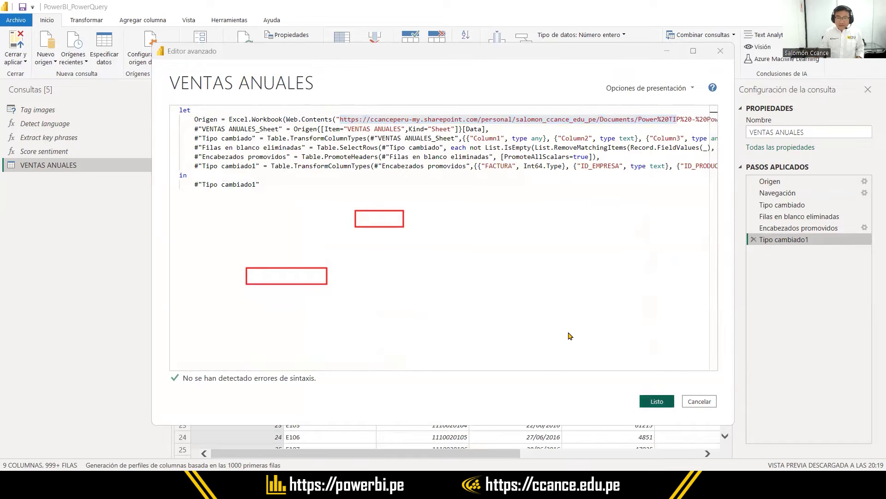
{"action": "key", "text": "Escape"}
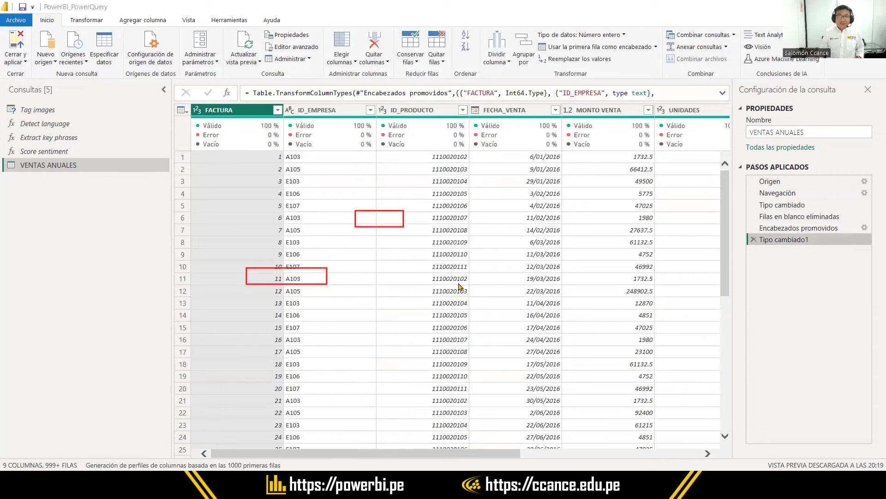
{"action": "left_click", "coordinate": [19, 43]}
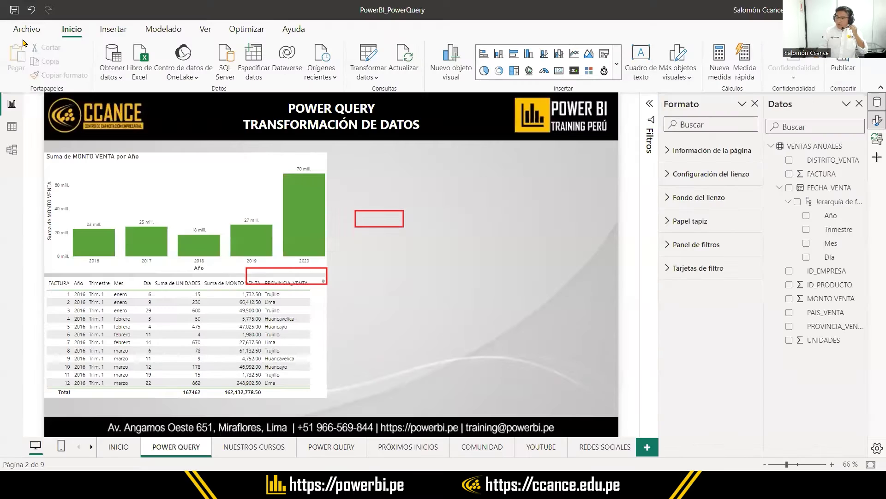
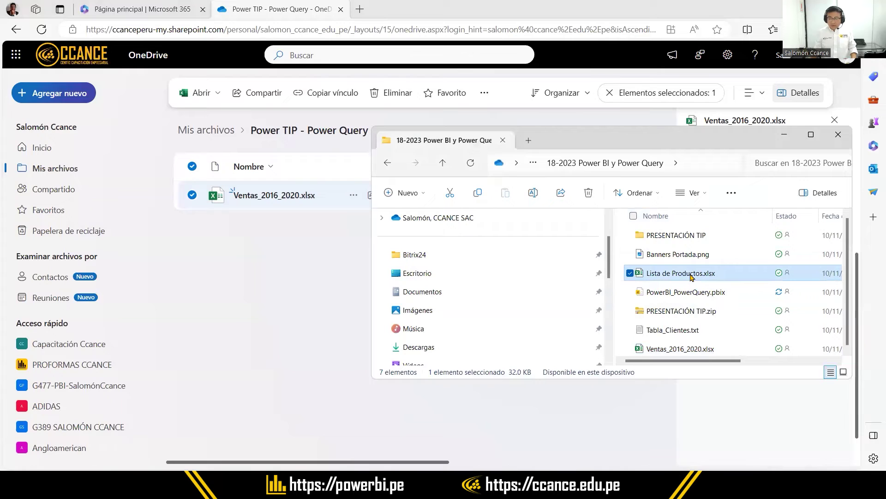
Step: Upload Lista de Productos.xlsx to the Power TIP - Power Query folder in OneDrive and copy its access path (Ruta de acceso)
{"action": "left_click_drag", "start_coordinate": [691, 281], "coordinate": [286, 265]}
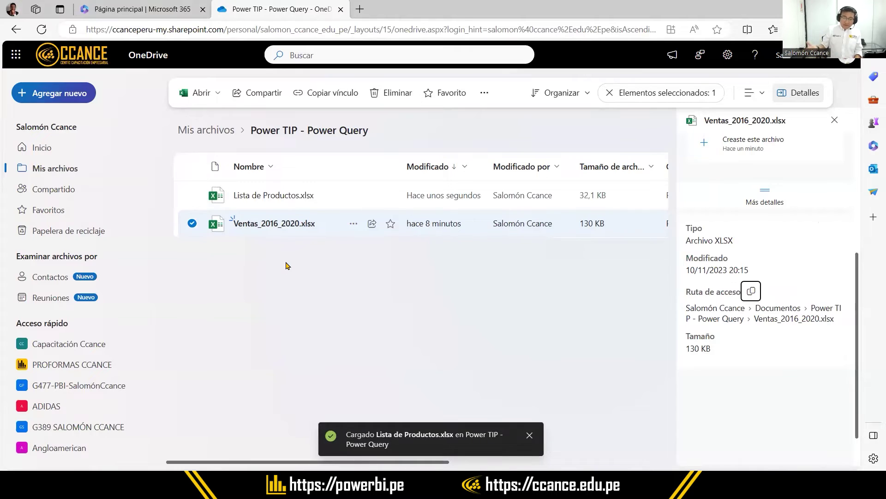
{"action": "mouse_move", "coordinate": [272, 199]}
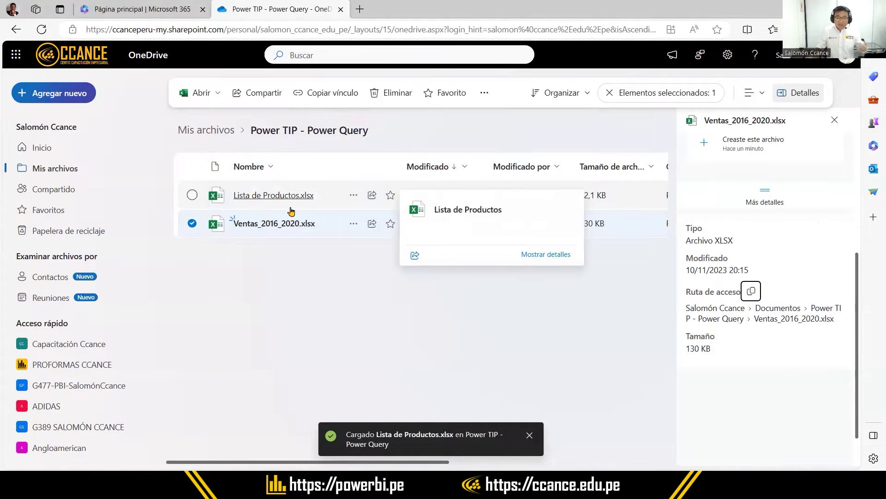
{"action": "left_click", "coordinate": [354, 196]}
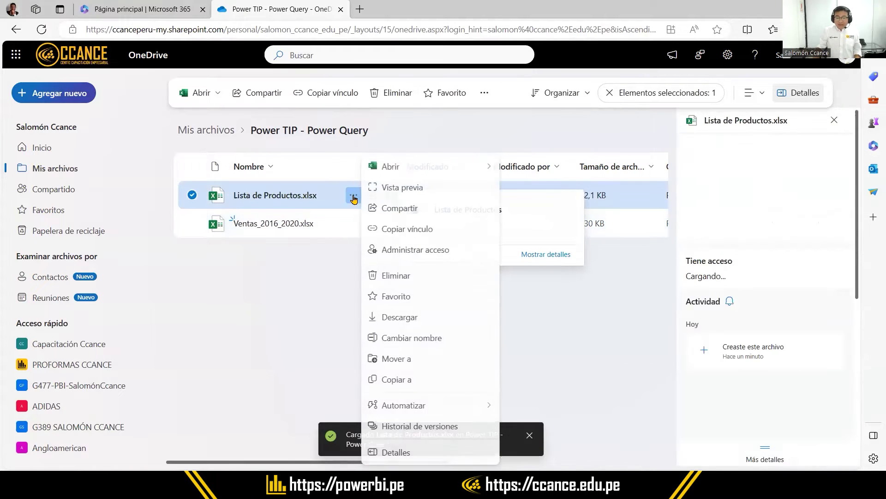
{"action": "left_click", "coordinate": [397, 452]}
{"action": "scroll", "coordinate": [753, 214], "scroll_direction": "down", "scroll_amount": 5}
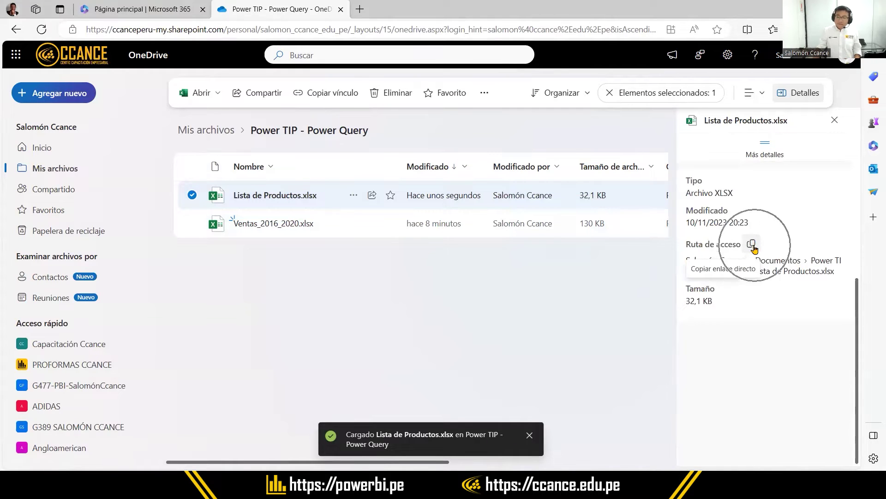
{"action": "left_click", "coordinate": [752, 245]}
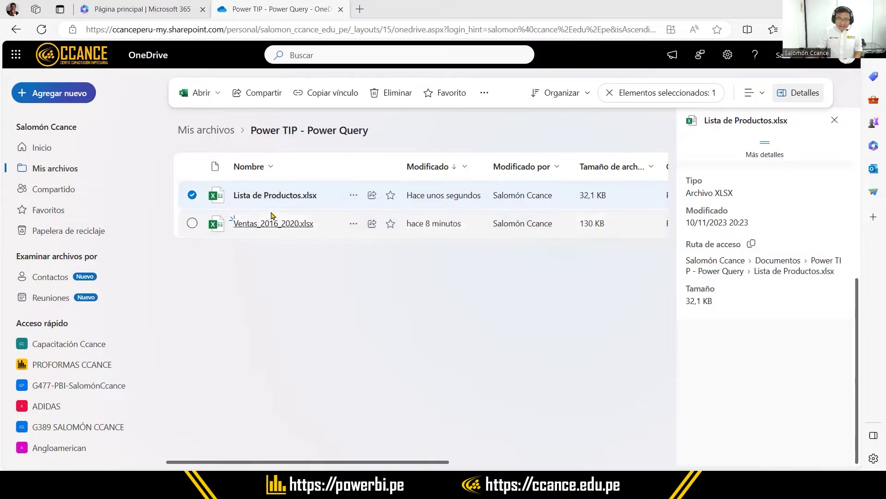
Step: Grant the Power BI Training Perú account view-only access to Lista de Productos.xlsx with user notification, and dismiss the access dialog
{"action": "mouse_move", "coordinate": [336, 201]}
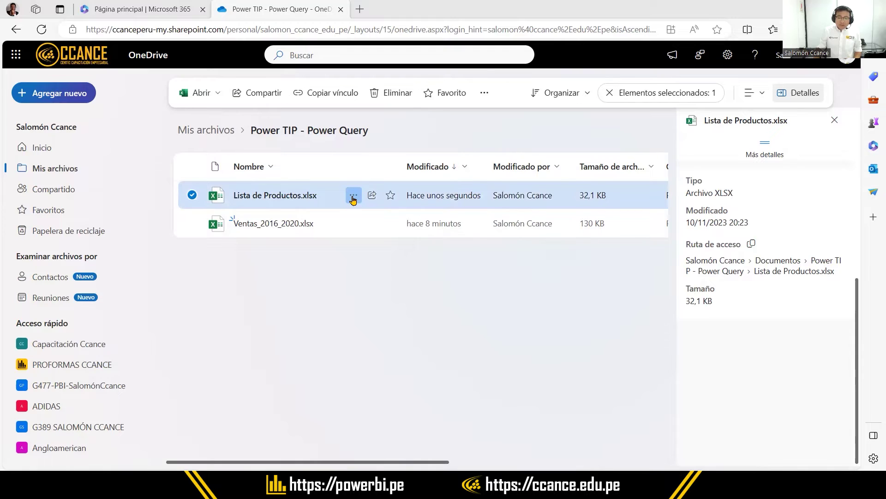
{"action": "left_click", "coordinate": [353, 199]}
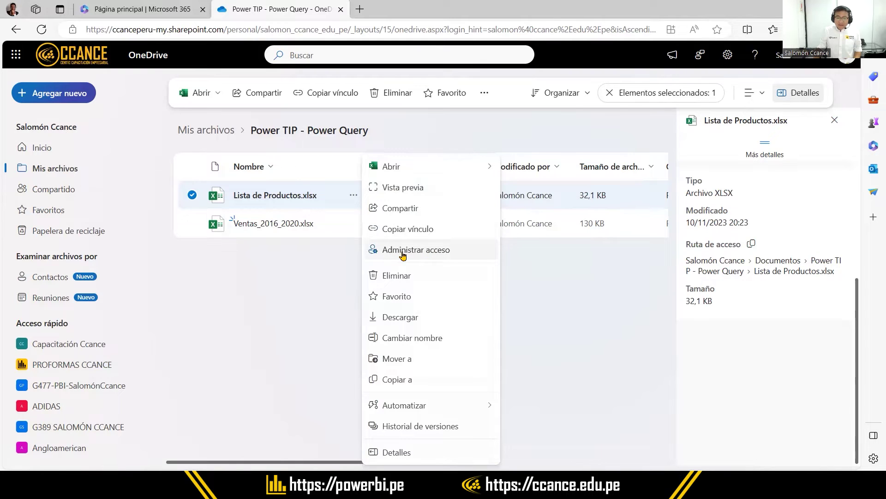
{"action": "left_click", "coordinate": [429, 251]}
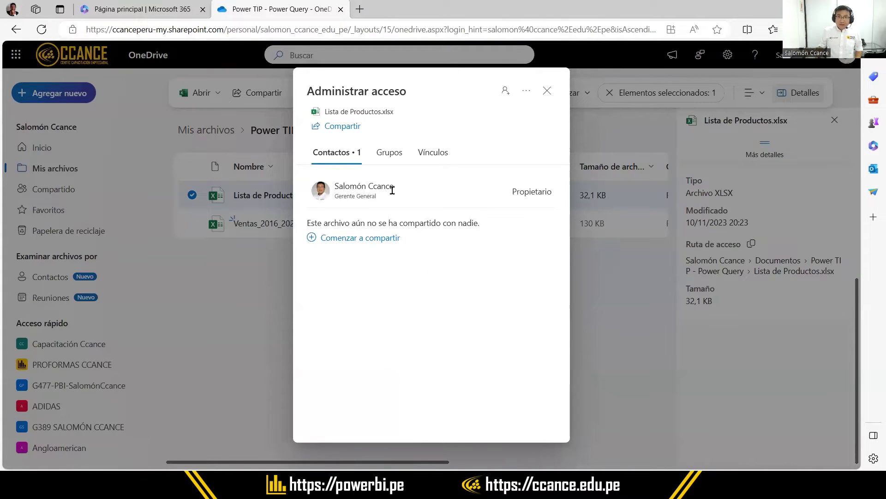
{"action": "left_click", "coordinate": [506, 95]}
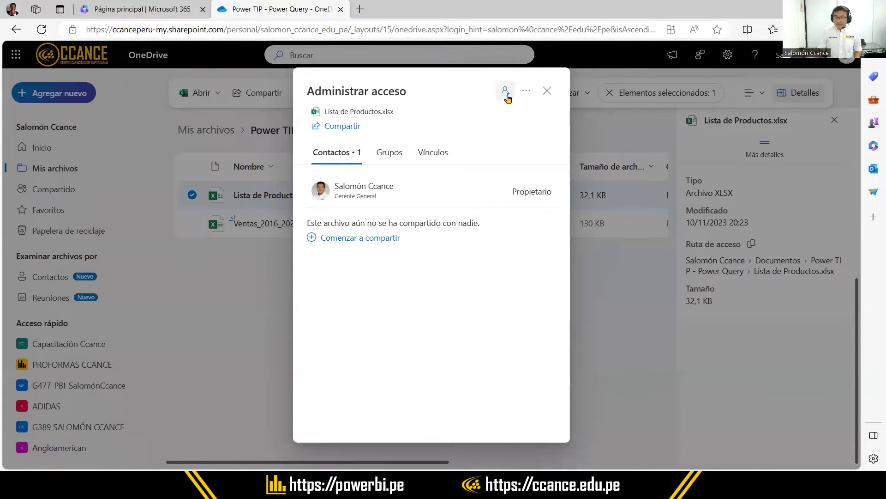
{"action": "left_click", "coordinate": [507, 95]}
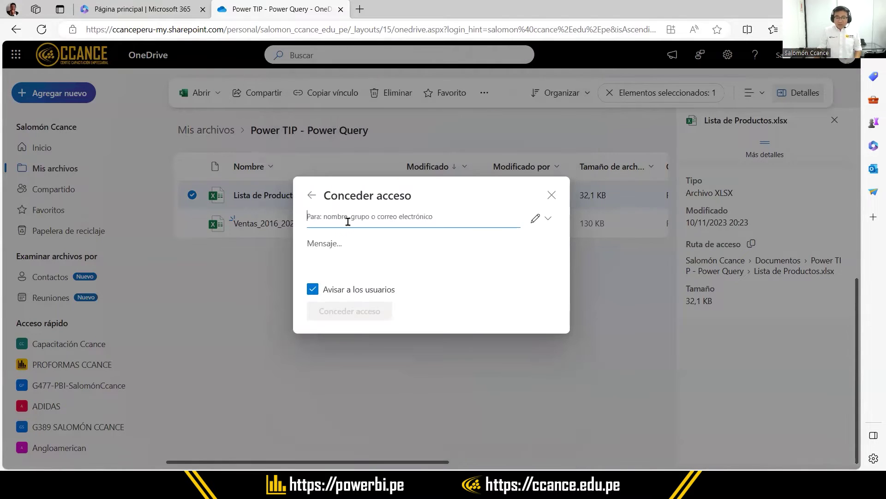
{"action": "left_click", "coordinate": [348, 222]}
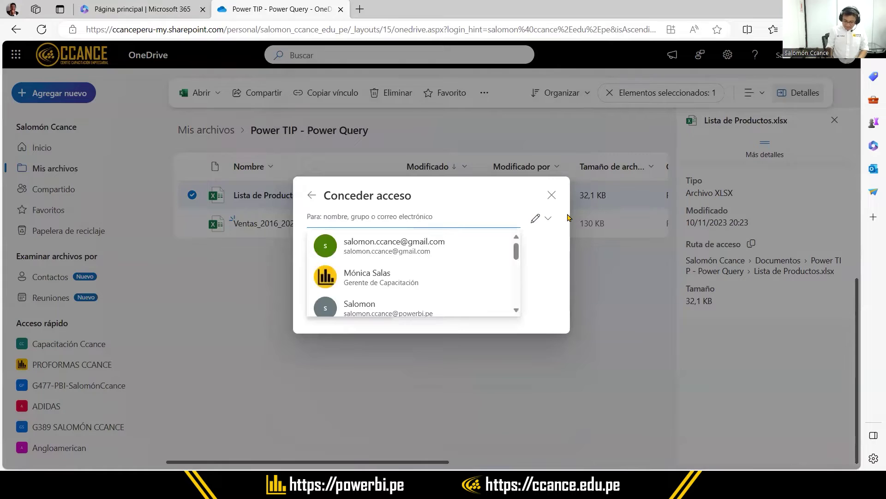
{"action": "type", "text": "powerbi"}
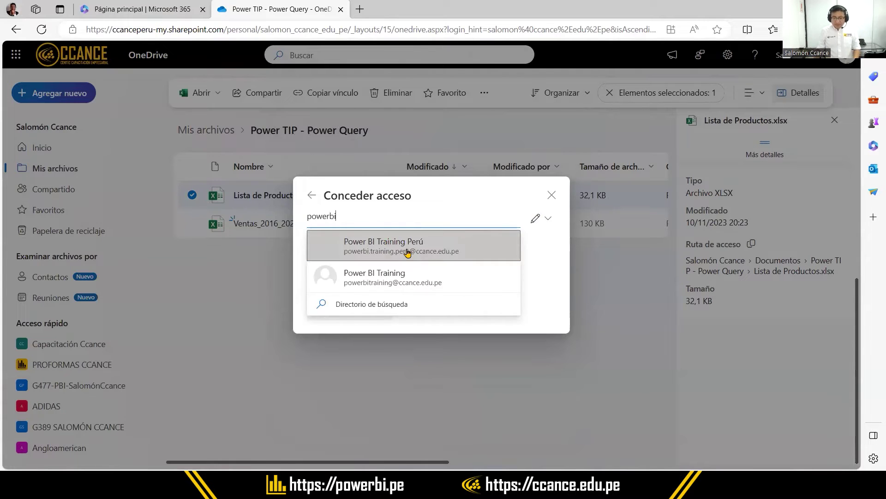
{"action": "left_click", "coordinate": [407, 252]}
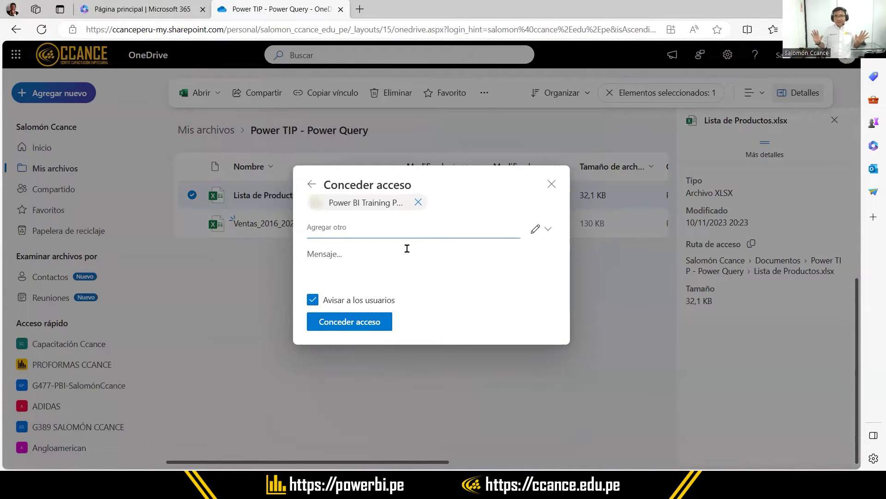
{"action": "left_click", "coordinate": [548, 229]}
{"action": "left_click", "coordinate": [485, 276]}
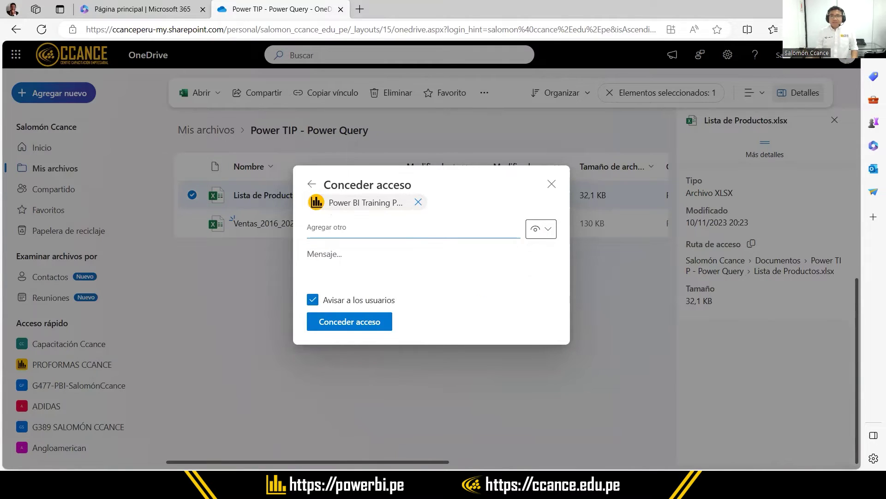
{"action": "left_click", "coordinate": [356, 327]}
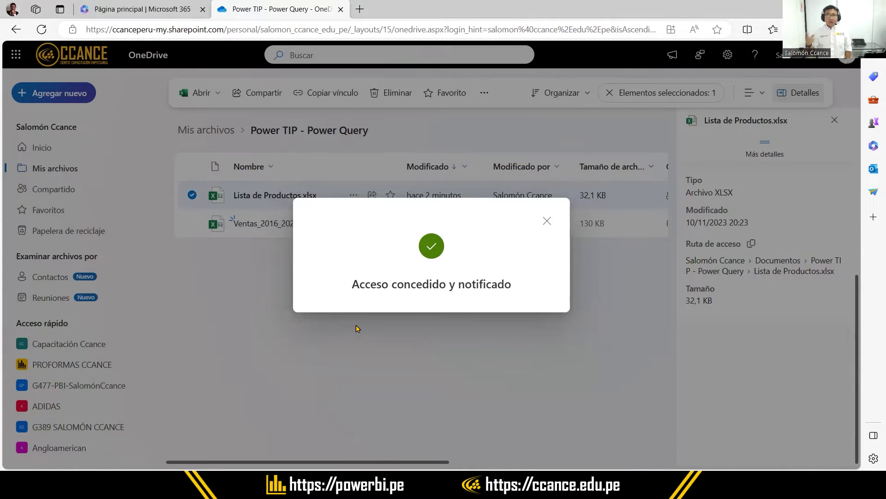
{"action": "left_click", "coordinate": [356, 328]}
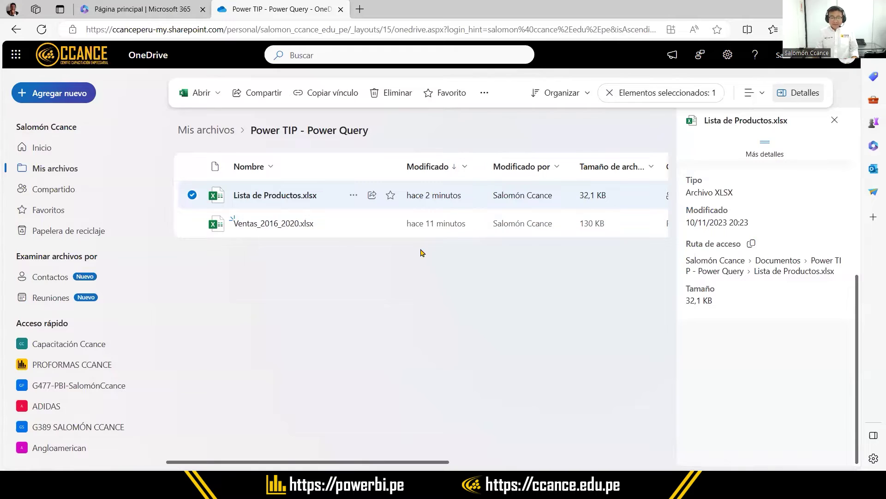
{"action": "key", "text": "alt+Tab"}
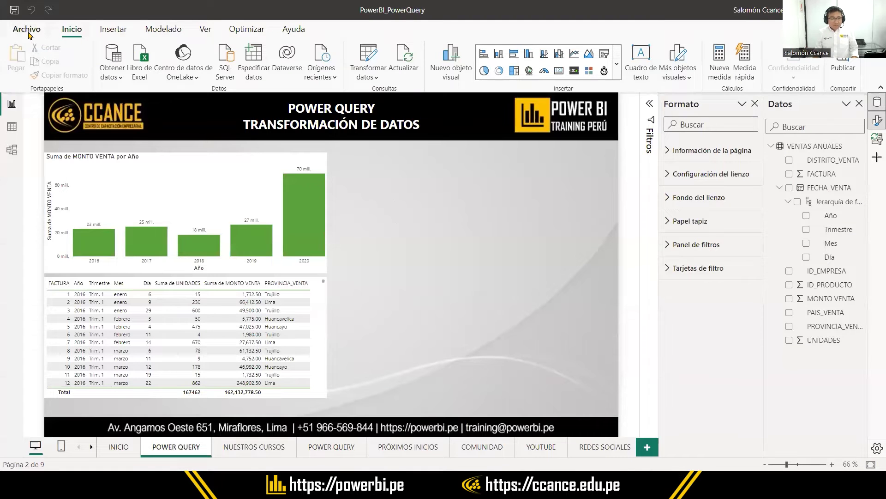
{"action": "key", "text": "alt+f"}
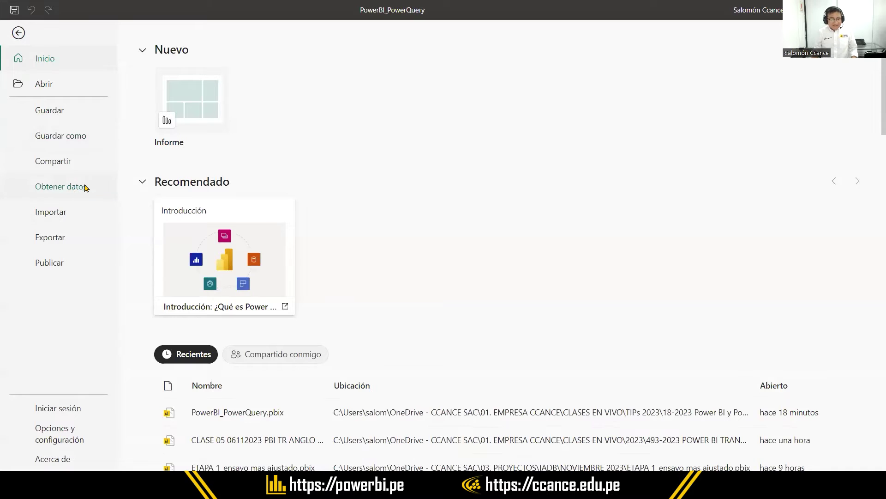
{"action": "left_click", "coordinate": [81, 436]}
{"action": "left_click", "coordinate": [448, 136]}
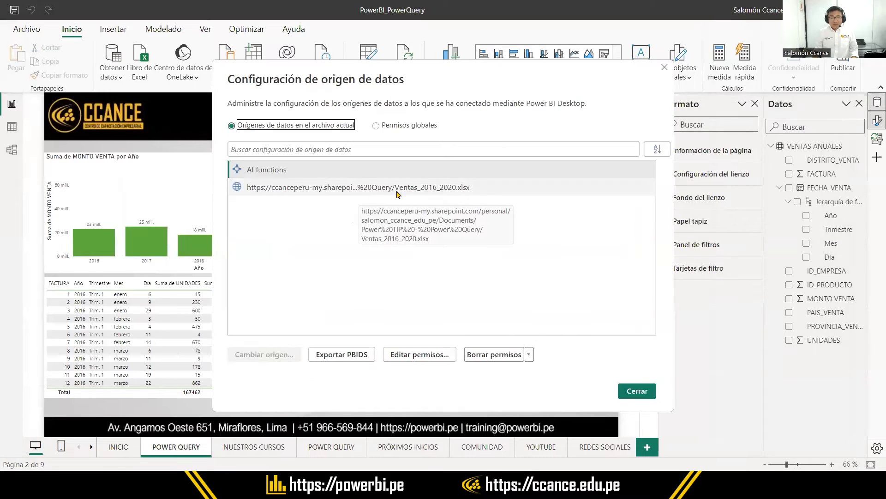
{"action": "left_click", "coordinate": [376, 125]}
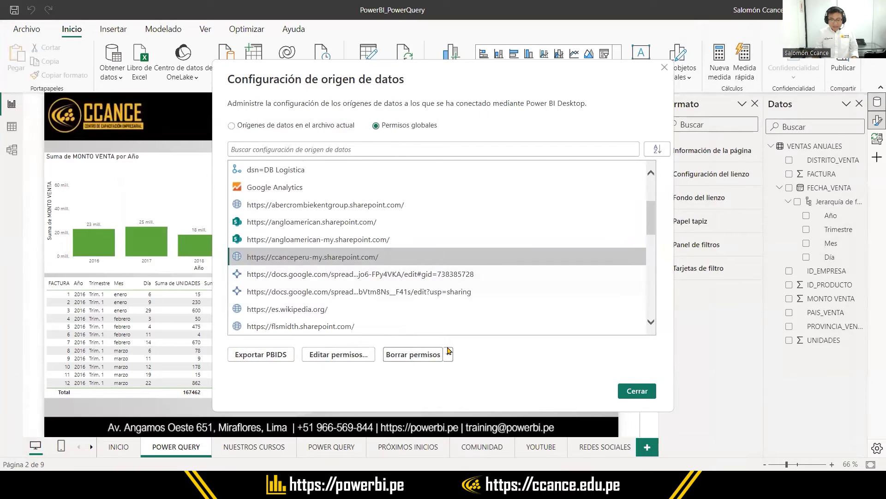
{"action": "left_click", "coordinate": [415, 359]}
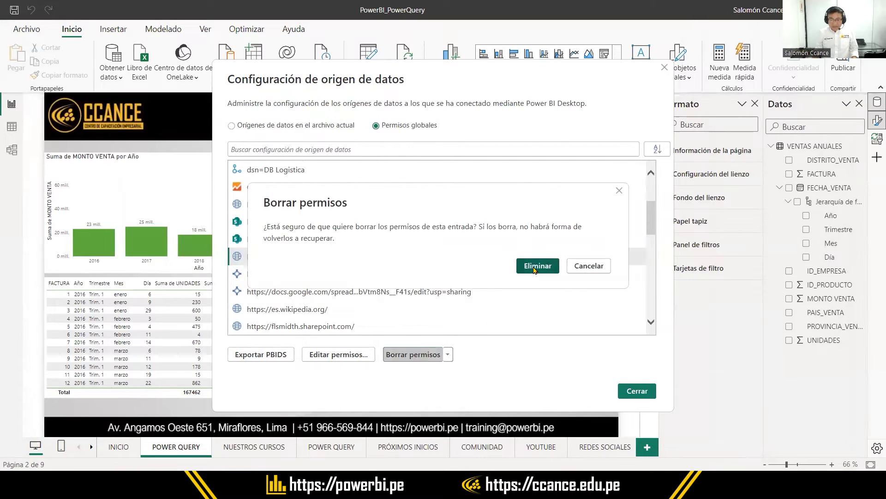
{"action": "left_click", "coordinate": [535, 269]}
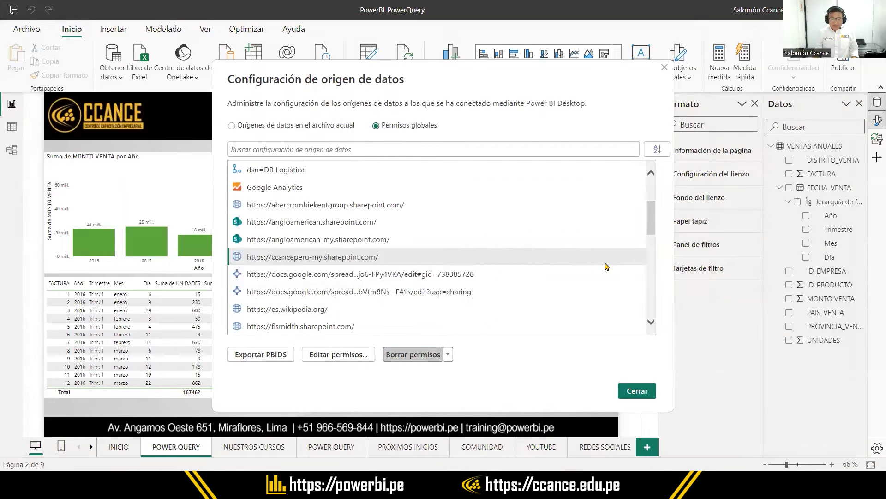
{"action": "left_click", "coordinate": [640, 393]}
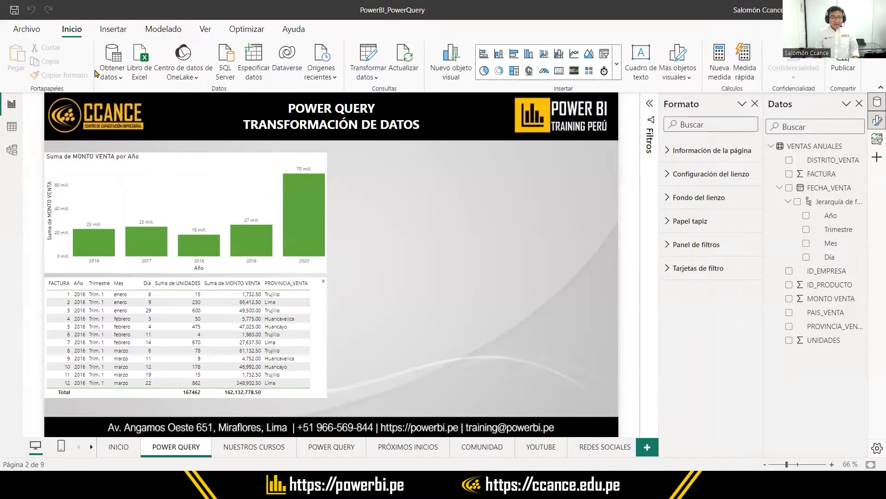
Step: Get data from a Web source using the copied OneDrive URL of Lista de Productos.xlsx in Basic mode
{"action": "left_click", "coordinate": [120, 77]}
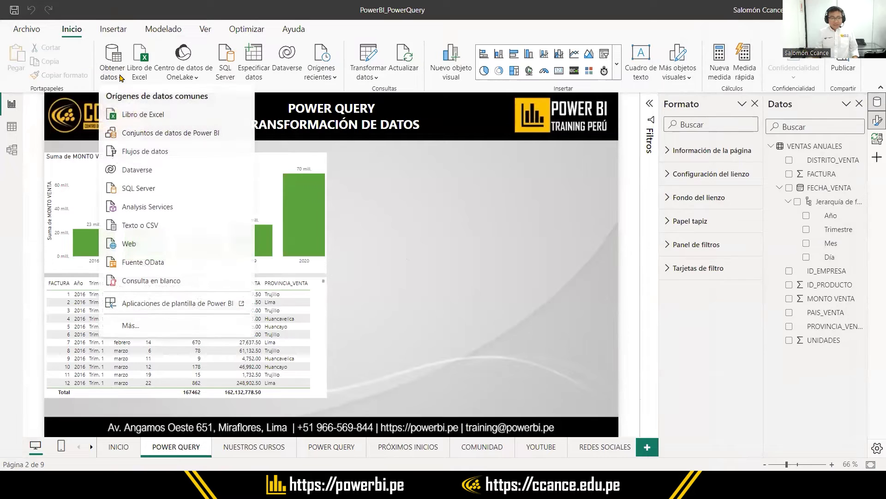
{"action": "left_click", "coordinate": [132, 247]}
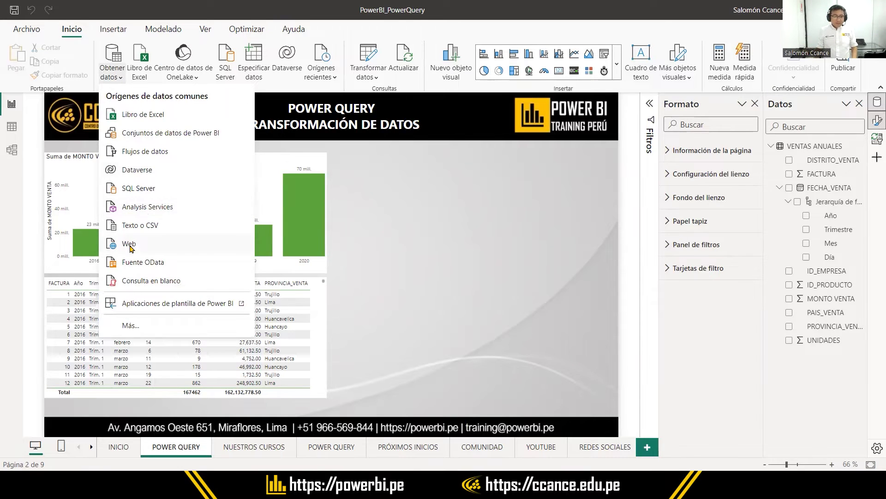
{"action": "left_click", "coordinate": [129, 247]}
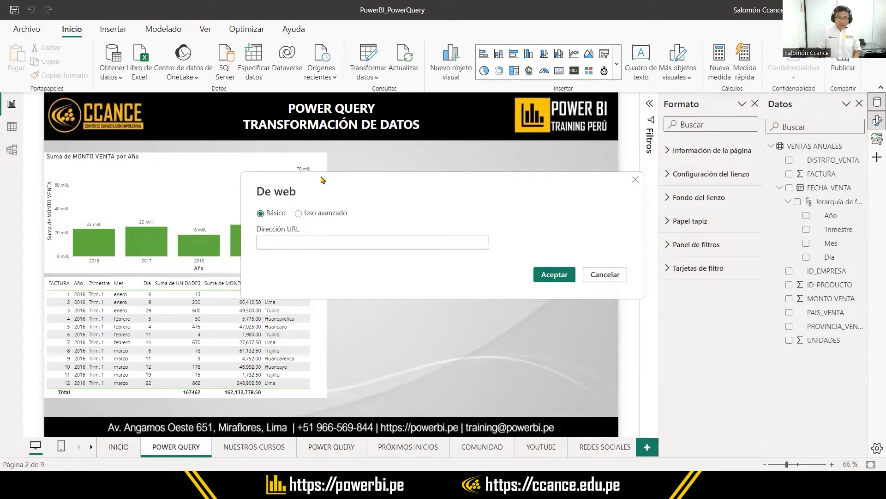
{"action": "right_click", "coordinate": [276, 242]}
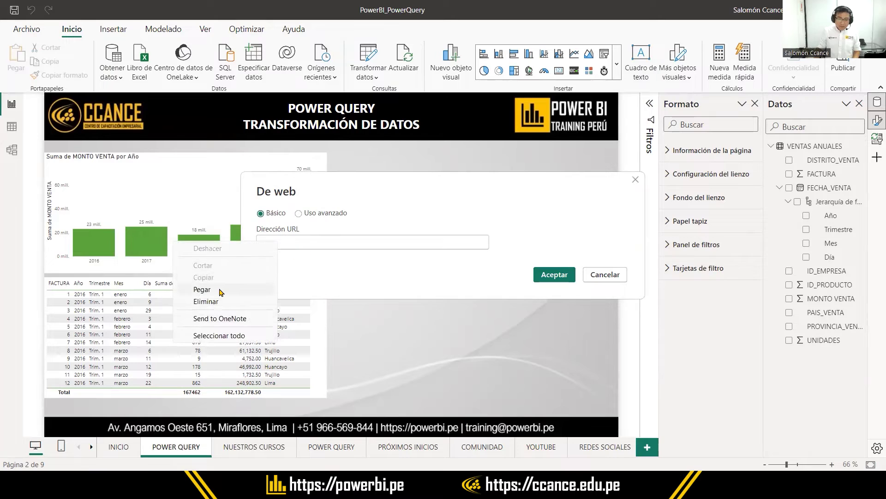
{"action": "left_click", "coordinate": [202, 289]}
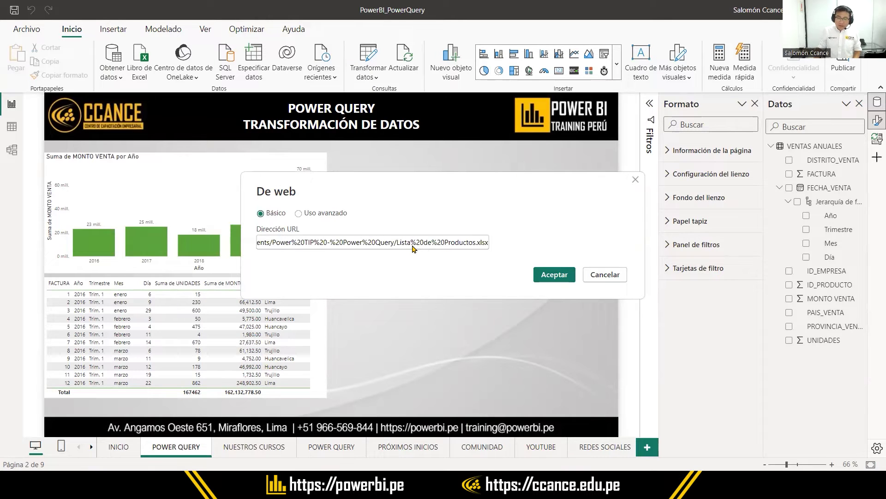
{"action": "left_click_drag", "start_coordinate": [397, 243], "coordinate": [512, 247]}
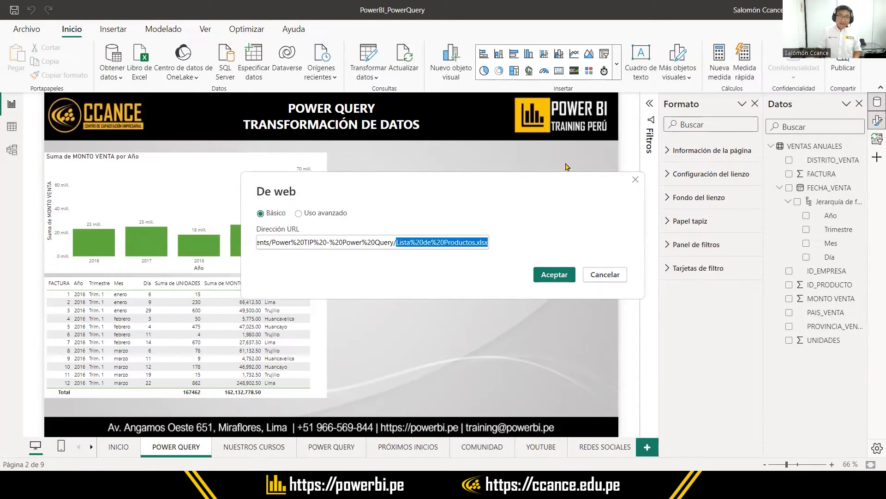
{"action": "left_click", "coordinate": [555, 277]}
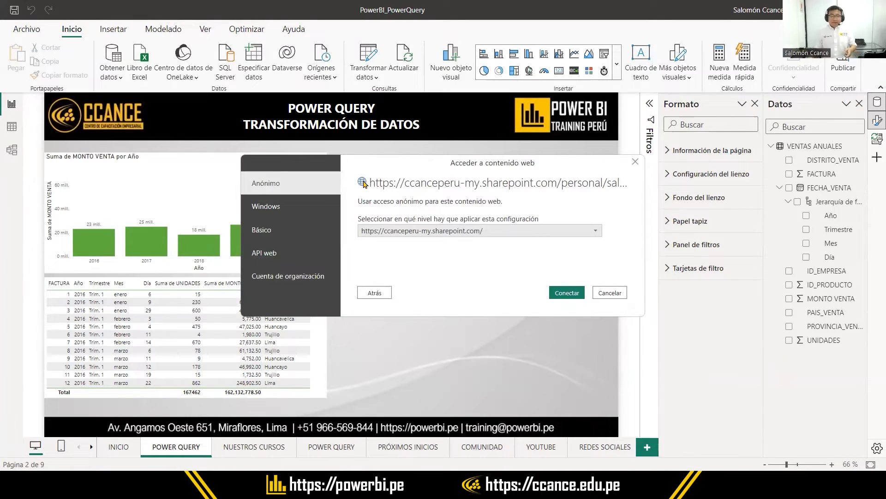
Step: Choose Cuenta de organización as the authentication for the SharePoint web content and start its sign-in
{"action": "left_click", "coordinate": [278, 279]}
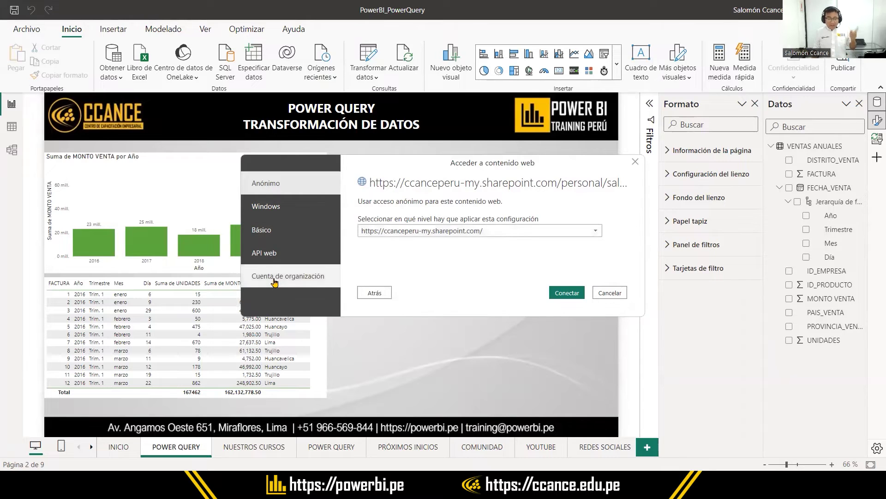
{"action": "left_click_drag", "start_coordinate": [244, 267], "coordinate": [334, 286]}
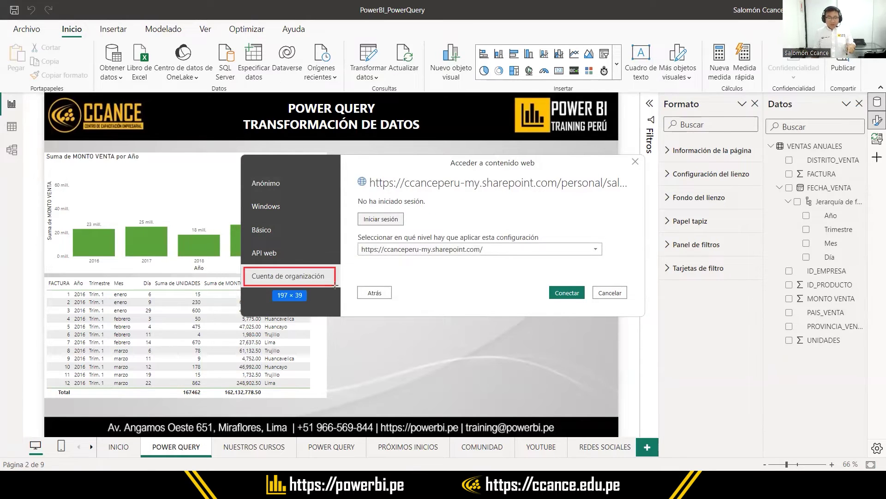
{"action": "left_click_drag", "start_coordinate": [353, 207], "coordinate": [412, 231]}
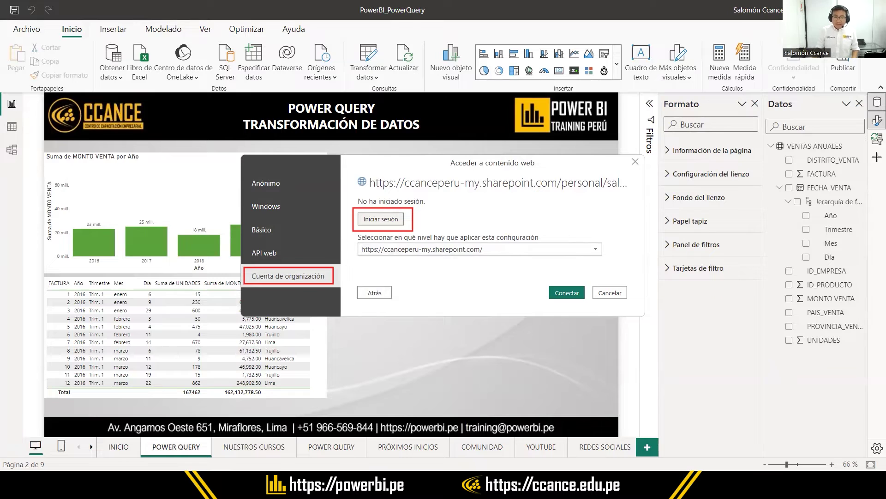
{"action": "left_click", "coordinate": [381, 219]}
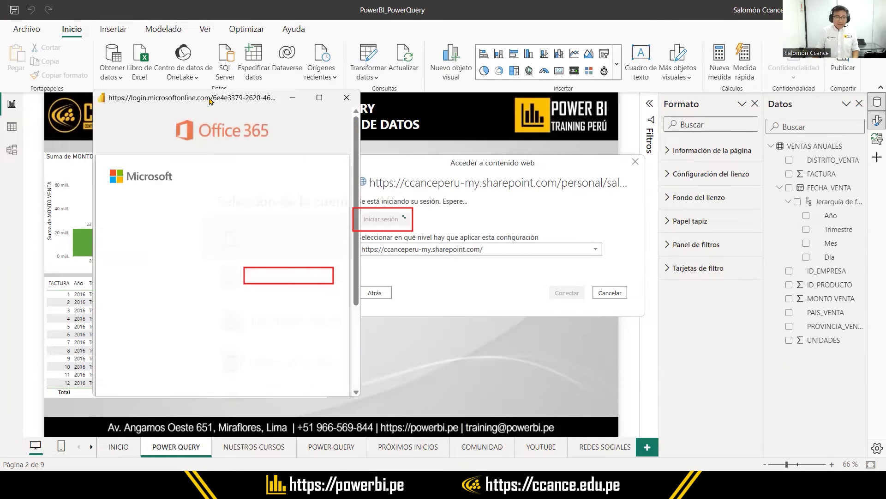
Step: Sign in with another account, entering the training account's e-mail and password, and connect to the web content
{"action": "left_click_drag", "start_coordinate": [204, 100], "coordinate": [121, 66]}
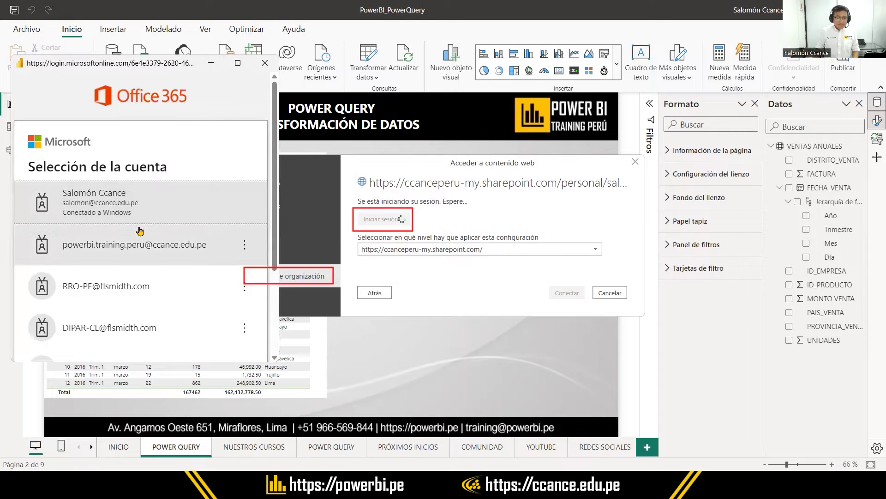
{"action": "scroll", "coordinate": [143, 259], "scroll_direction": "down", "scroll_amount": 3}
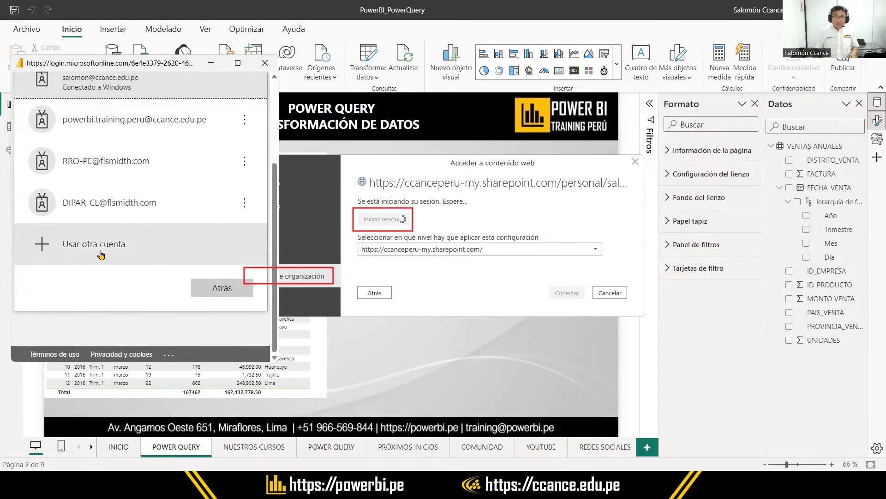
{"action": "left_click", "coordinate": [101, 254]}
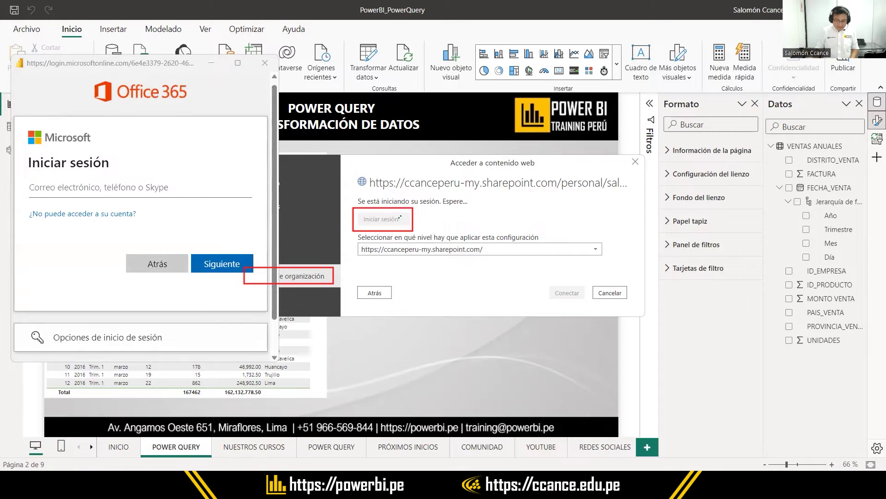
{"action": "key", "text": "ctrl+v"}
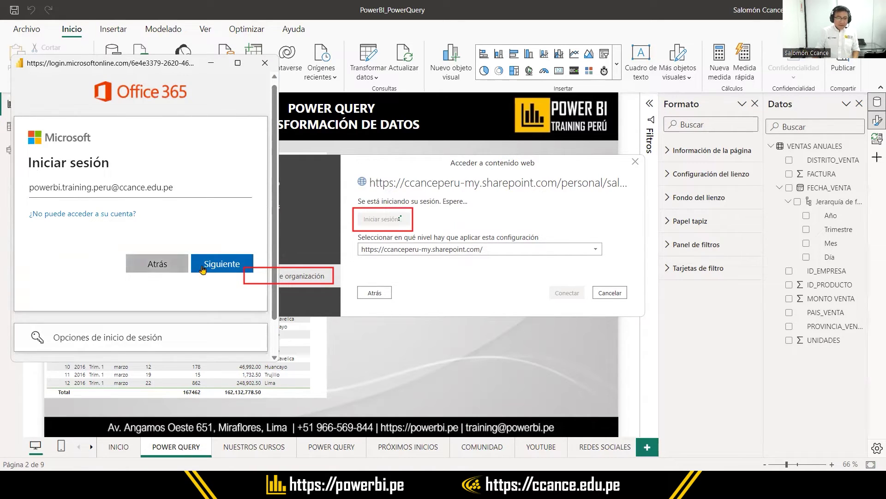
{"action": "left_click", "coordinate": [221, 265]}
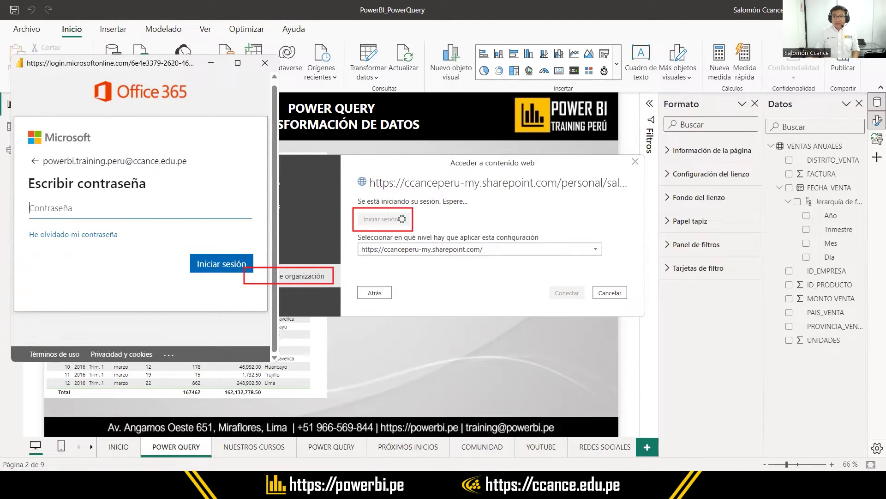
{"action": "key", "text": "ctrl+v"}
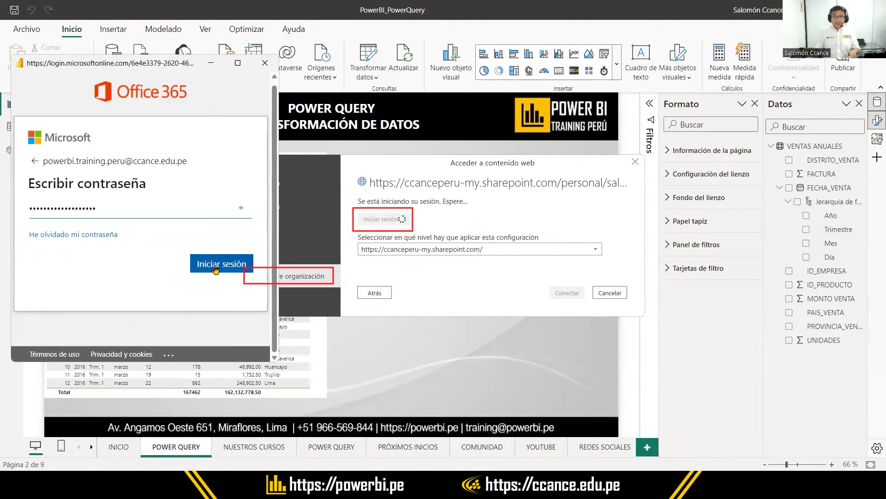
{"action": "left_click", "coordinate": [215, 267]}
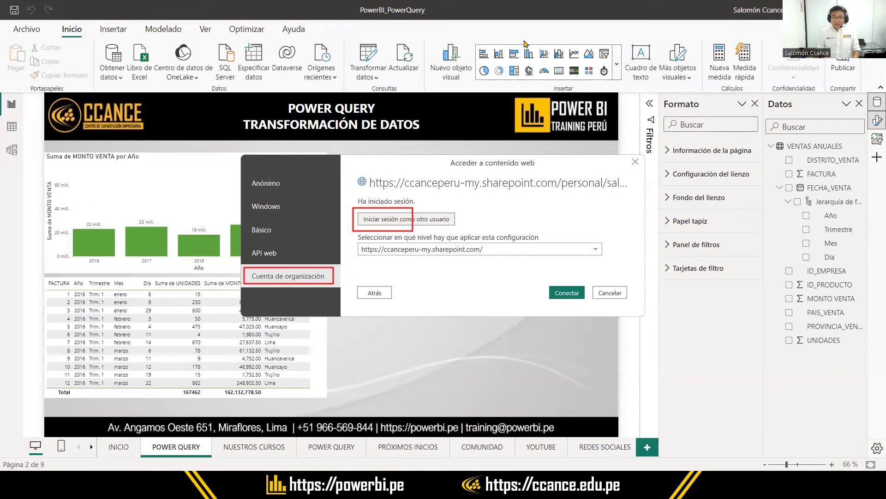
{"action": "key", "text": "Escape"}
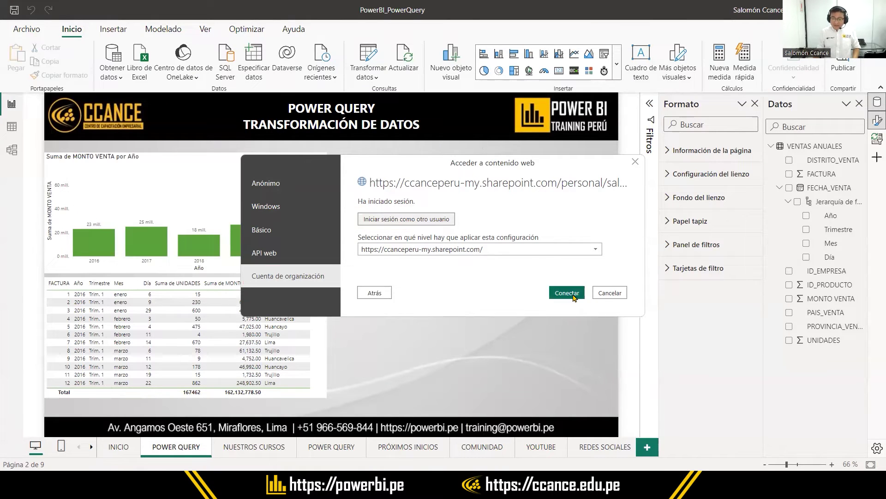
{"action": "left_click", "coordinate": [574, 296]}
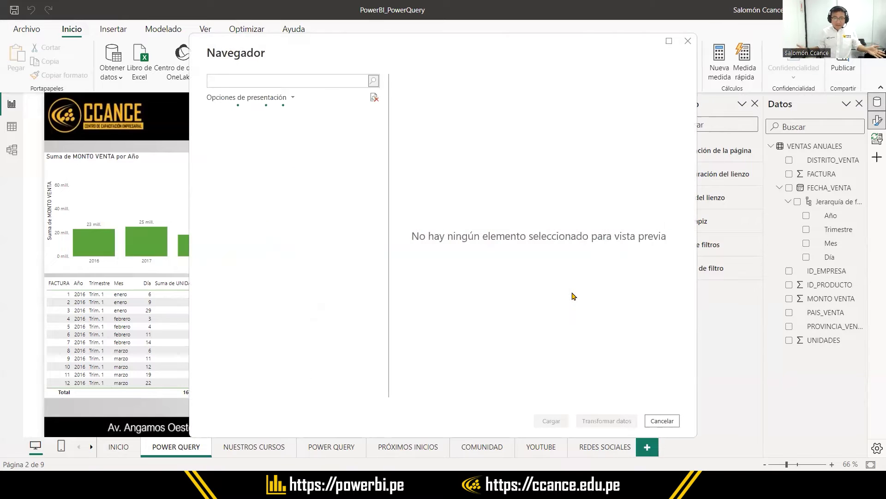
Step: Preview TB_PRODUCTOS and the PRODUCTOS sheet in the Navigator, and load only the TB_PRODUCTOS table
{"action": "left_click", "coordinate": [271, 129]}
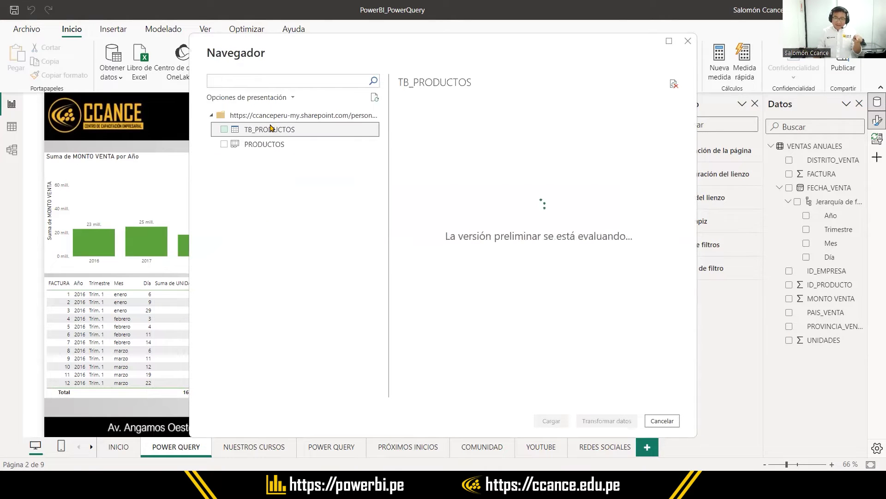
{"action": "left_click", "coordinate": [272, 145]}
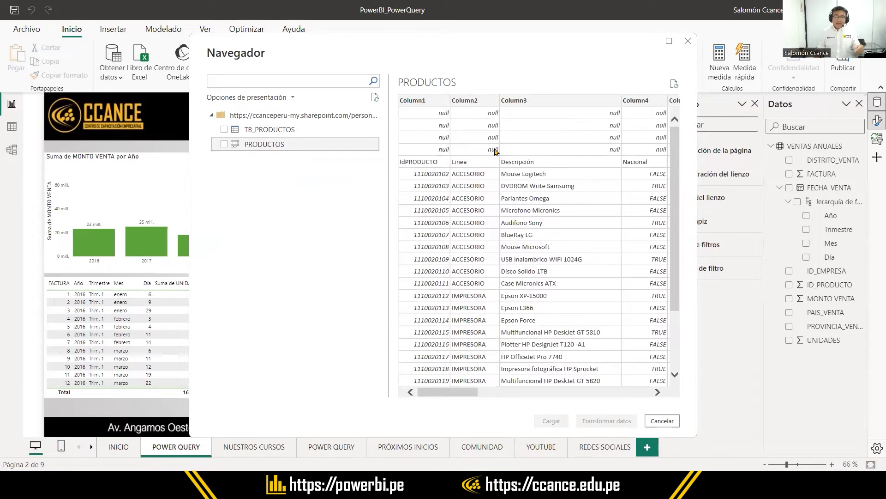
{"action": "left_click", "coordinate": [282, 131]}
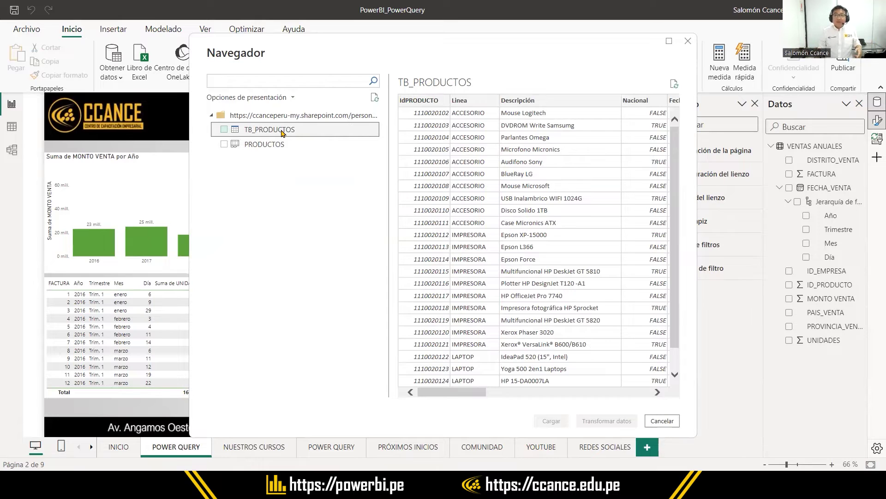
{"action": "left_click", "coordinate": [224, 131]}
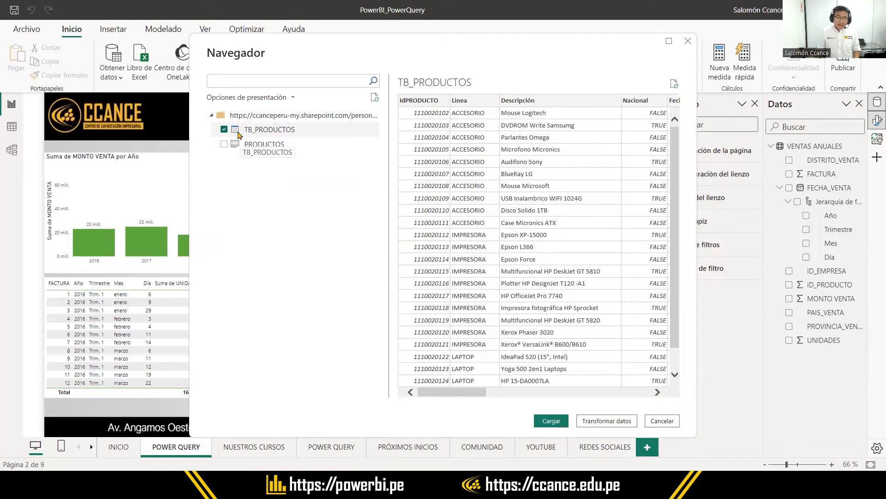
{"action": "key", "text": "ctrl"}
{"action": "key", "text": "ctrl"}
{"action": "key", "text": "ctrl"}
{"action": "key", "text": "ctrl"}
{"action": "key", "text": "ctrl"}
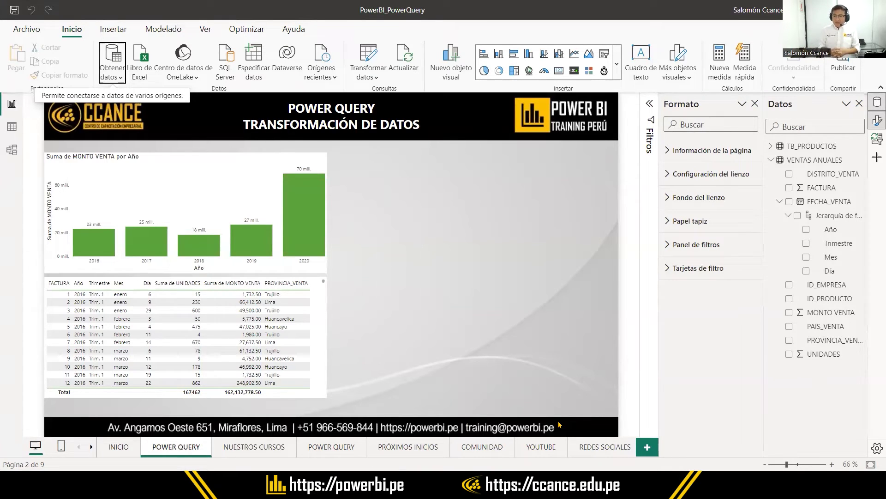
Step: Expand the fields of TB_PRODUCTOS and examine the rows of TB_PRODUCTOS and VENTAS ANUALES in the table view
{"action": "left_click", "coordinate": [770, 146]}
{"action": "left_click", "coordinate": [803, 145]}
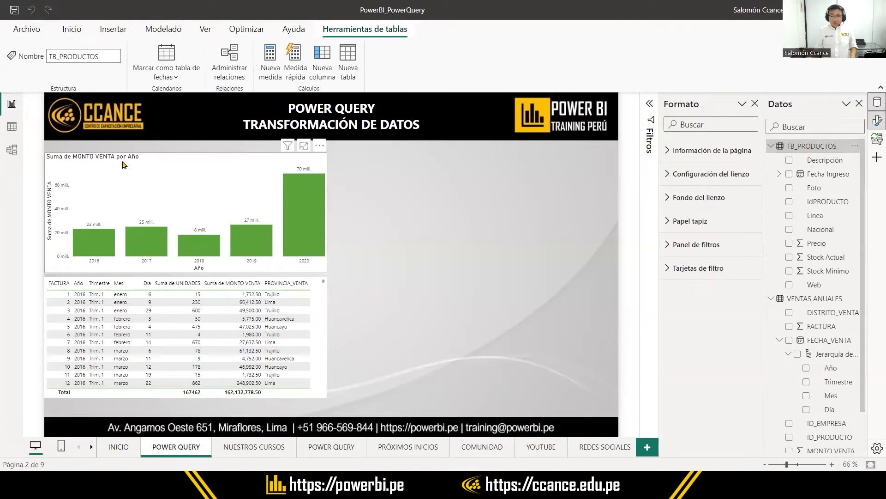
{"action": "left_click", "coordinate": [11, 126]}
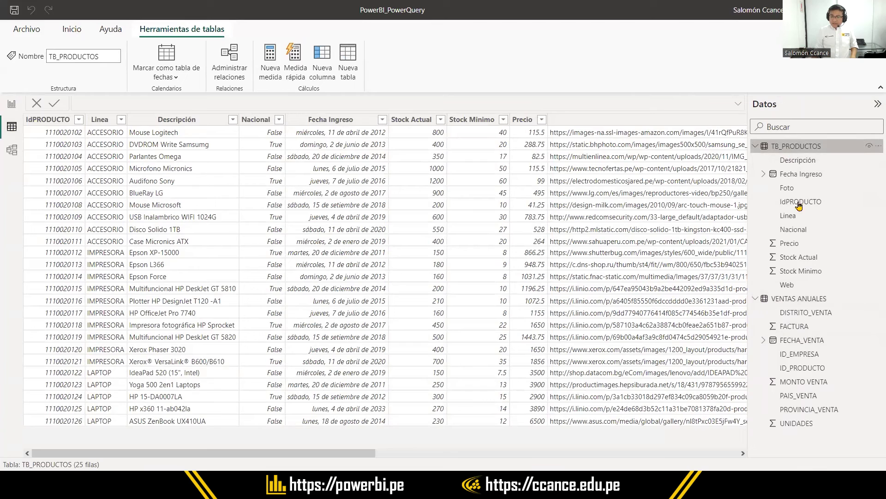
{"action": "left_click", "coordinate": [804, 300]}
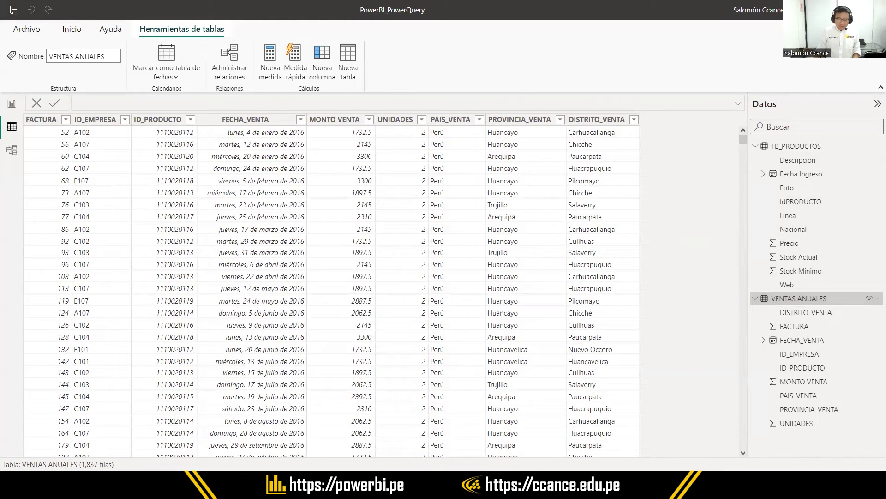
Step: Switch to OneDrive and examine the expanded details of Ventas_2016_2020.xlsx, including its file path
{"action": "key", "text": "alt+Tab"}
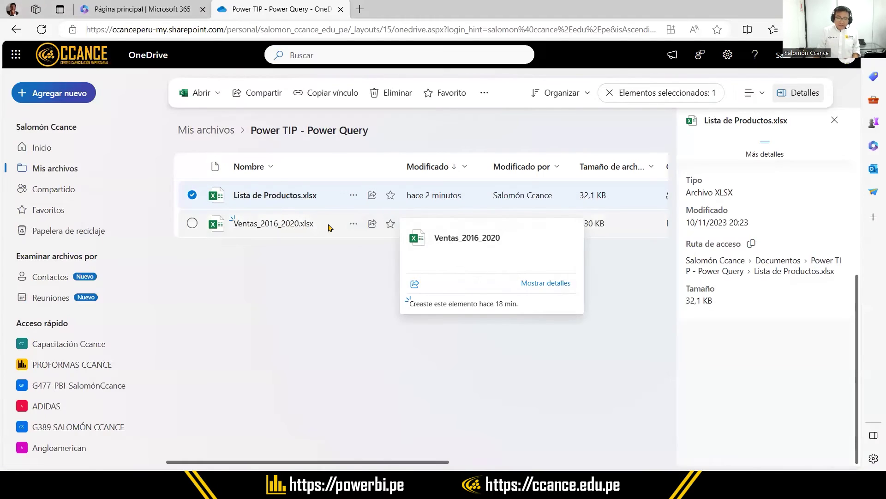
{"action": "left_click", "coordinate": [354, 225]}
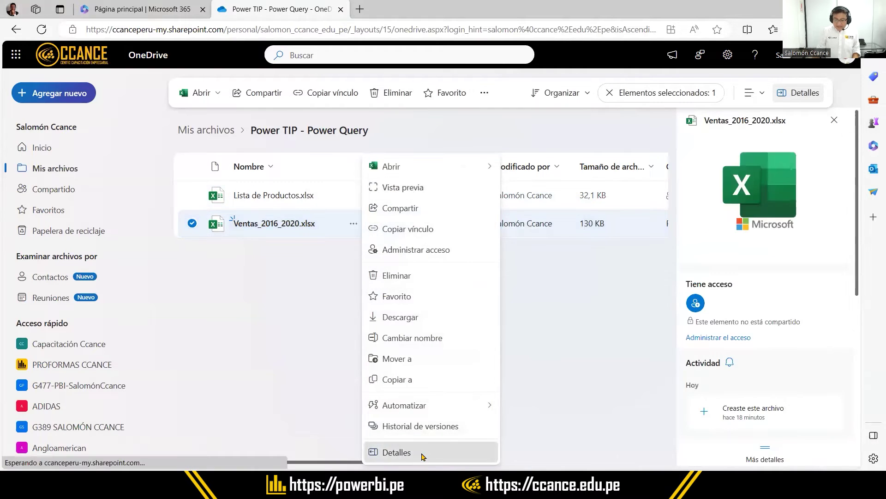
{"action": "left_click", "coordinate": [431, 452]}
{"action": "left_click", "coordinate": [752, 293]}
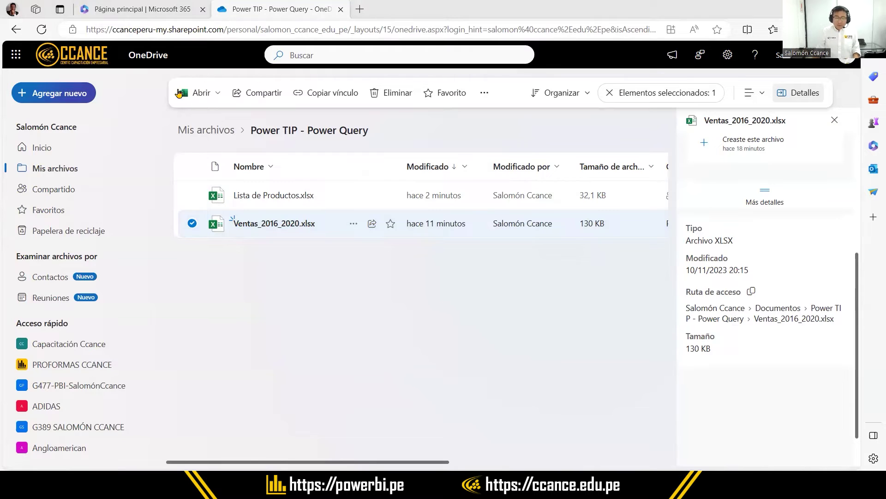
Step: Grant the Power BI Training Perú account view access (Puede ver) to Ventas_2016_2020.xlsx through access management, with user notification on
{"action": "left_click", "coordinate": [353, 227]}
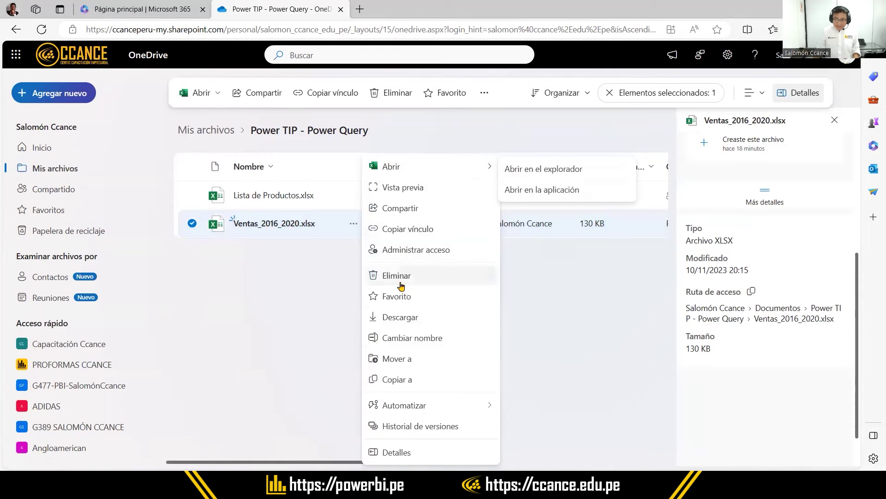
{"action": "left_click", "coordinate": [415, 250]}
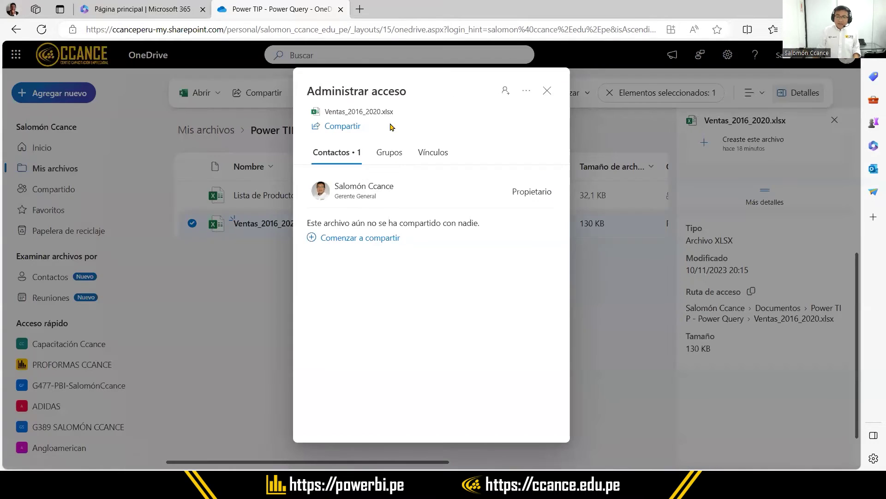
{"action": "left_click", "coordinate": [505, 94]}
{"action": "left_click", "coordinate": [382, 218]}
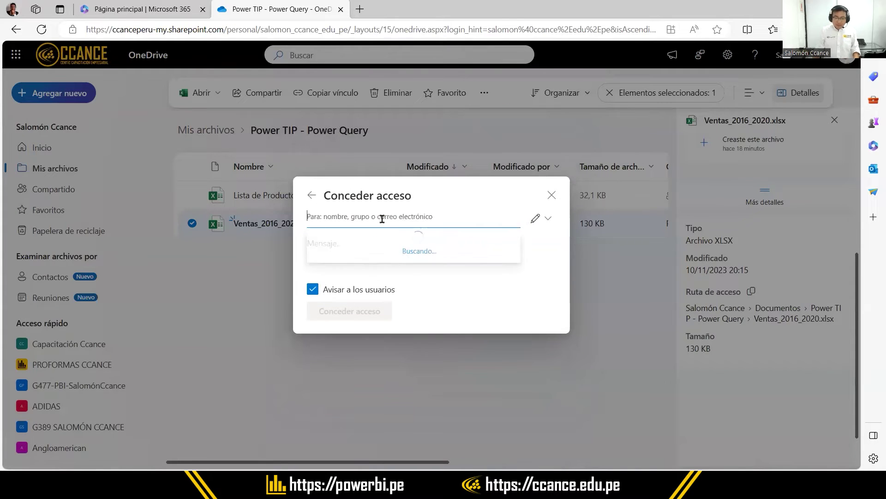
{"action": "type", "text": "power"}
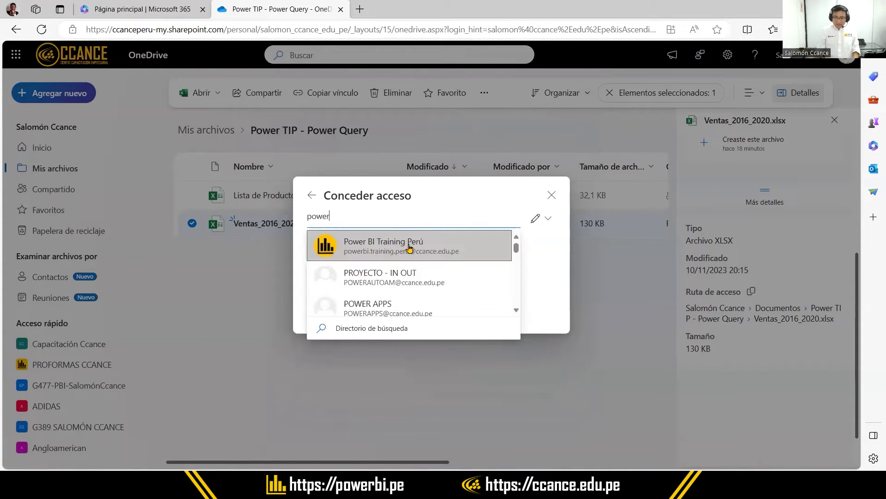
{"action": "left_click", "coordinate": [409, 247]}
{"action": "left_click", "coordinate": [541, 228]}
{"action": "left_click", "coordinate": [474, 281]}
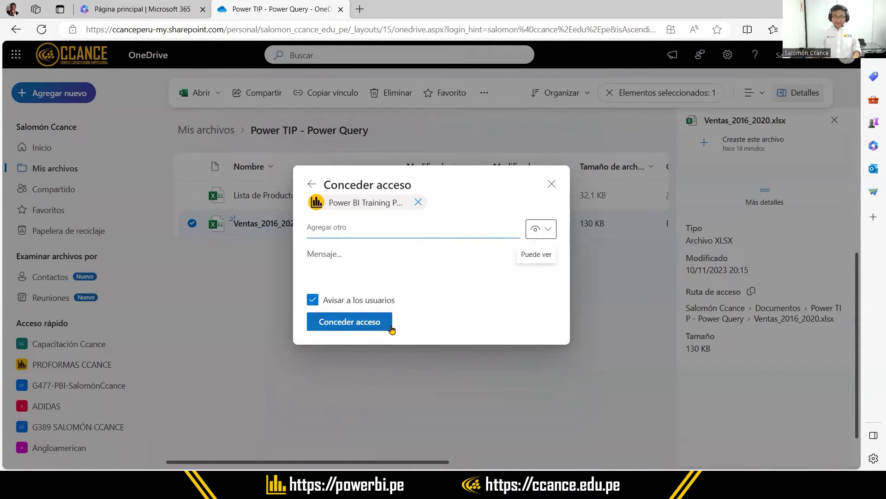
{"action": "left_click", "coordinate": [348, 324]}
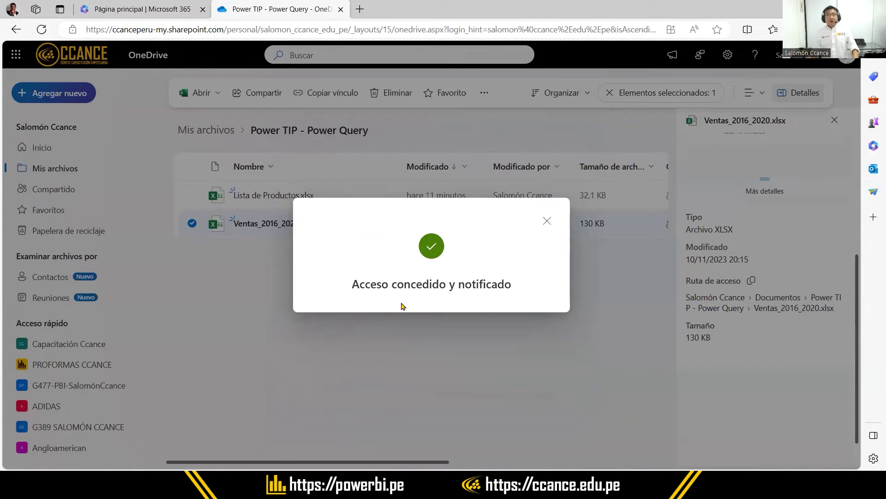
{"action": "left_click", "coordinate": [548, 221]}
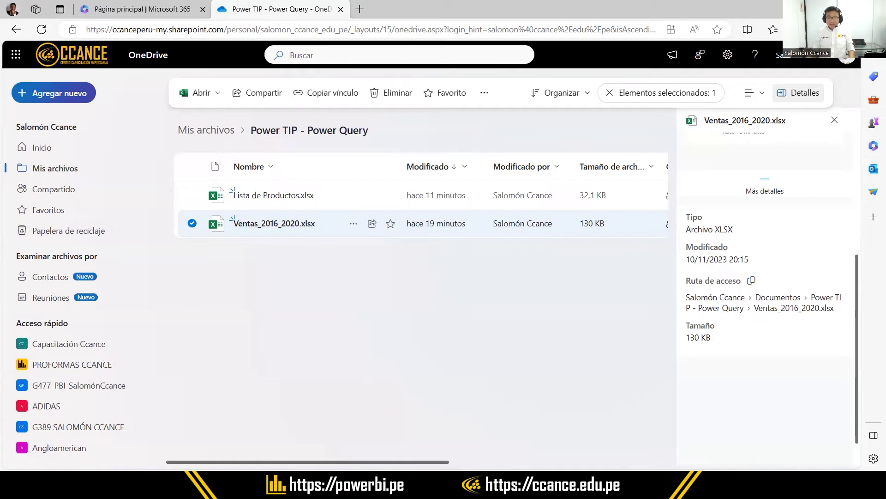
Step: Switch back to Power BI, open the Power Query editor and examine the source URL in the Origen step of VENTAS ANUALES
{"action": "key", "text": "alt+Tab"}
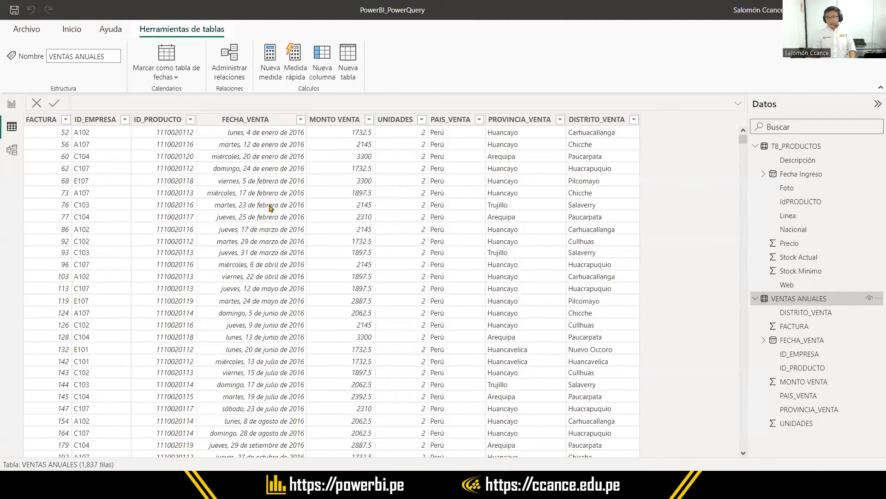
{"action": "left_click", "coordinate": [73, 33]}
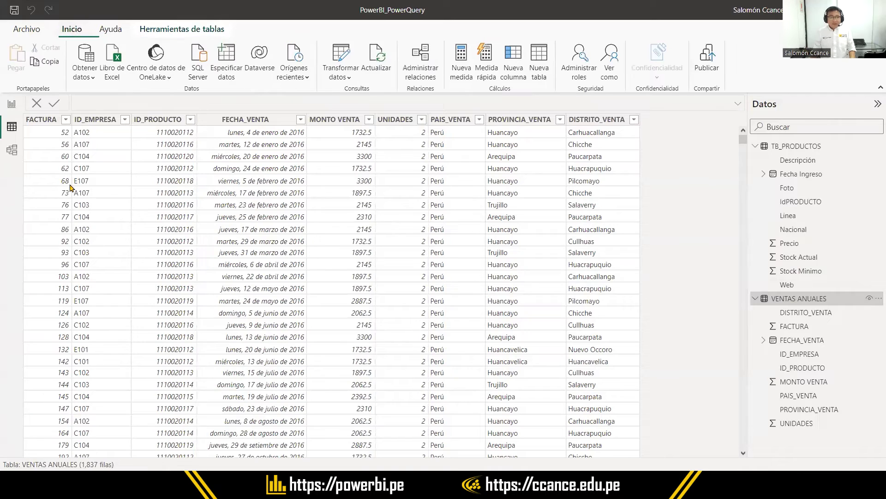
{"action": "left_click", "coordinate": [339, 58]}
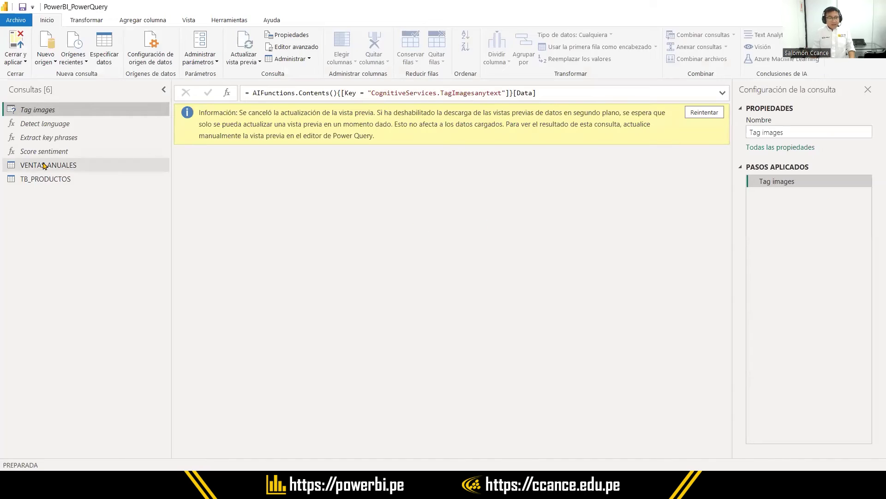
{"action": "left_click", "coordinate": [50, 166]}
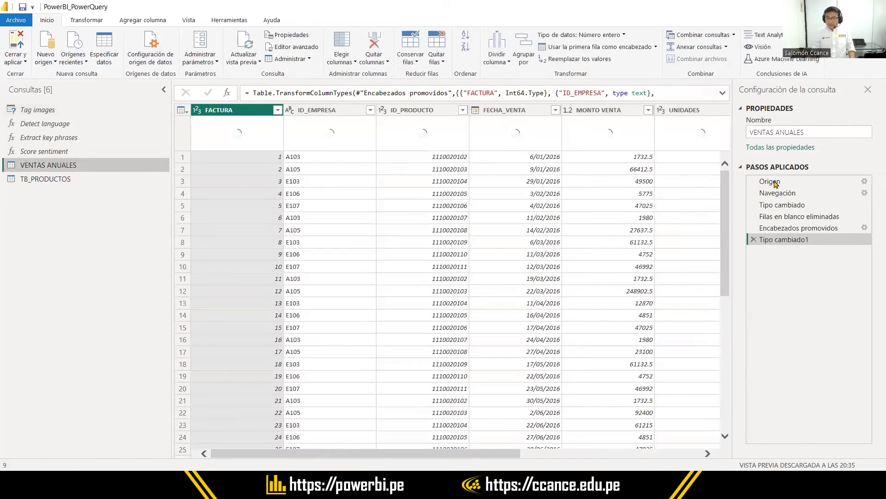
{"action": "left_click", "coordinate": [775, 181]}
{"action": "double_click", "coordinate": [777, 182]}
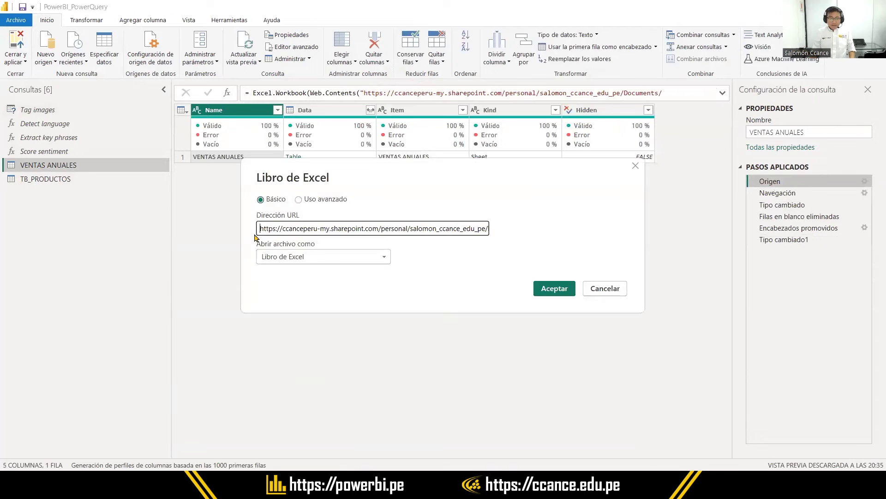
{"action": "left_click_drag", "start_coordinate": [259, 228], "coordinate": [553, 240]}
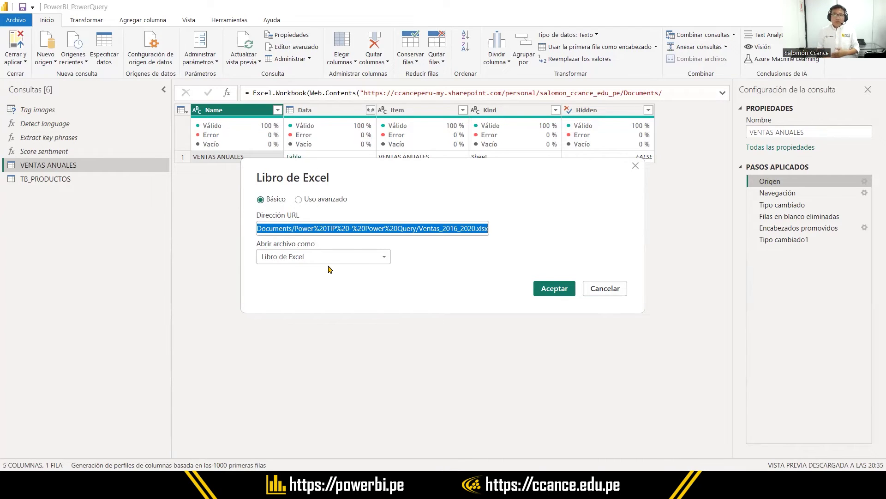
{"action": "left_click", "coordinate": [554, 288]}
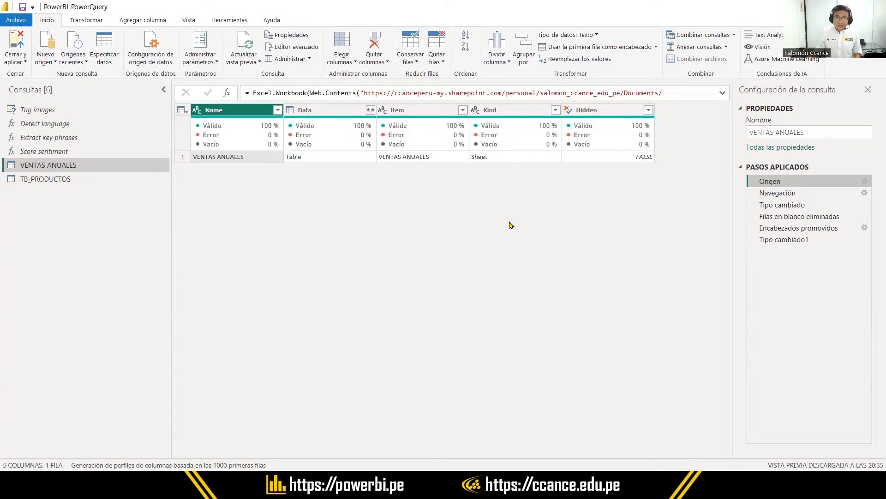
Step: Examine the full M code of the VENTAS ANUALES query in the Advanced Editor
{"action": "left_click", "coordinate": [292, 47]}
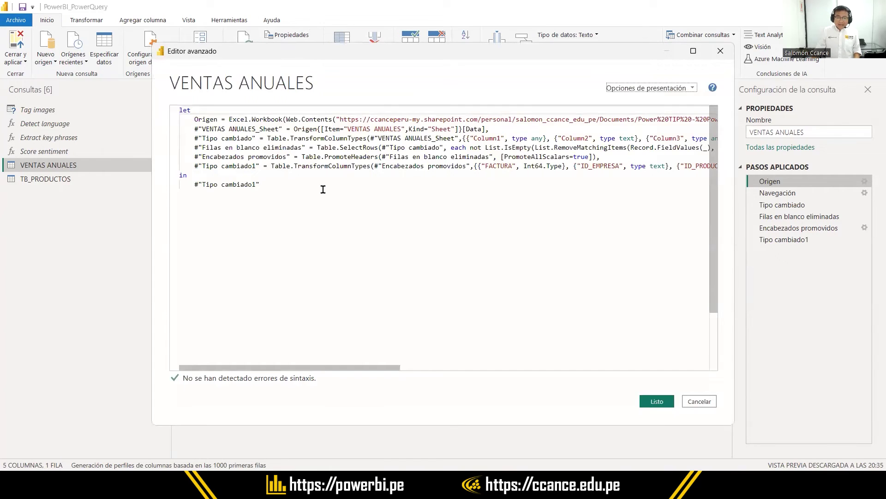
{"action": "key", "text": "ctrl+a"}
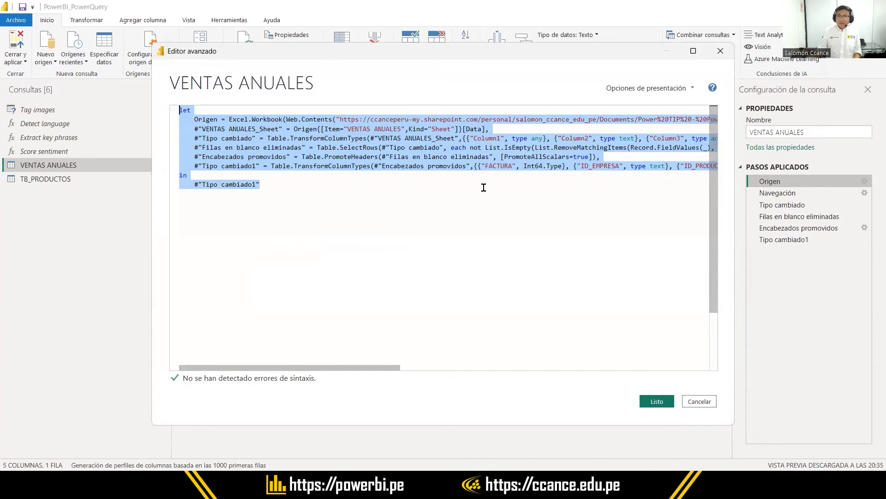
{"action": "scroll", "coordinate": [366, 115], "scroll_direction": "down", "scroll_amount": 1}
{"action": "scroll", "coordinate": [263, 176], "scroll_direction": "up", "scroll_amount": 1}
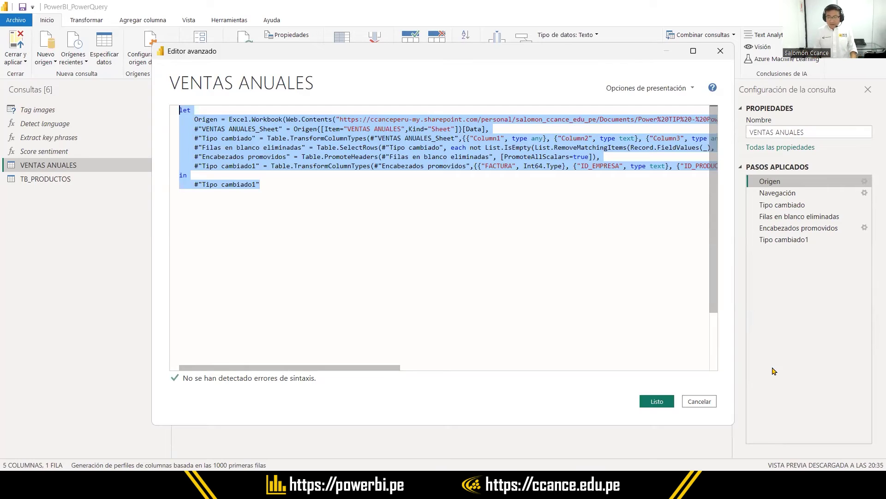
{"action": "left_click", "coordinate": [664, 404]}
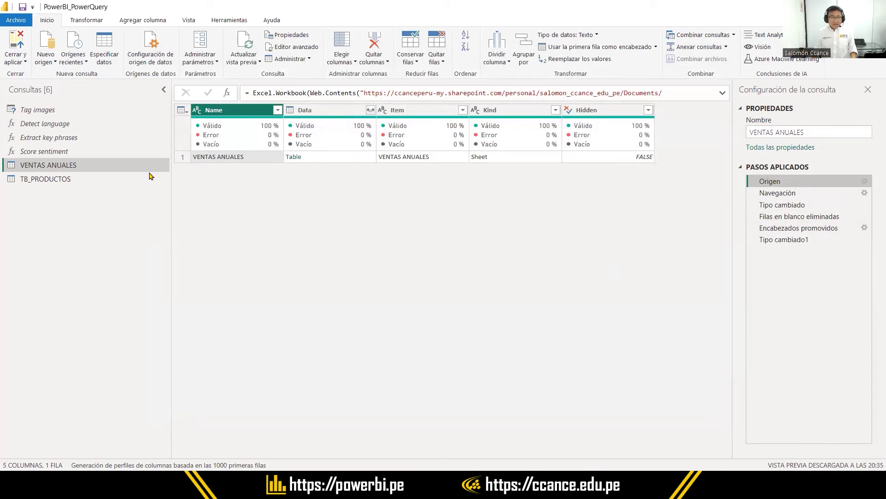
Step: Reselect the Origen step of VENTAS ANUALES and copy the query's entire M code from the Advanced Editor
{"action": "left_click", "coordinate": [83, 178]}
{"action": "left_click", "coordinate": [80, 165]}
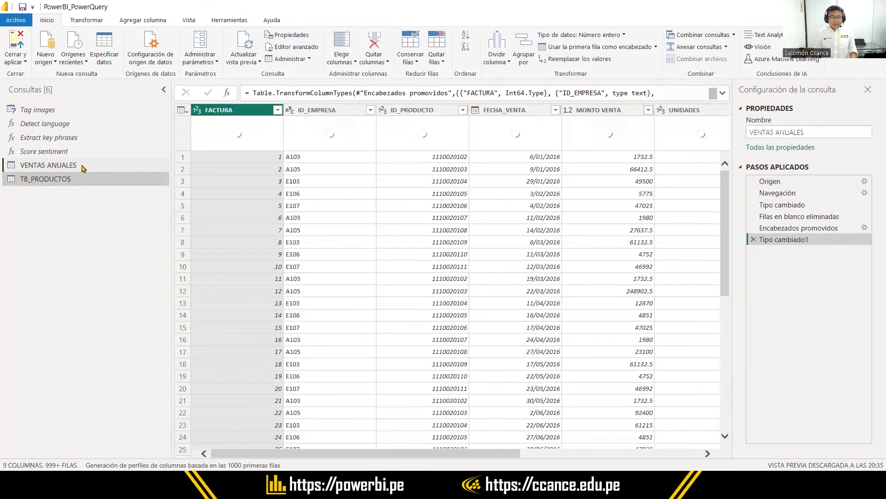
{"action": "left_click", "coordinate": [788, 185]}
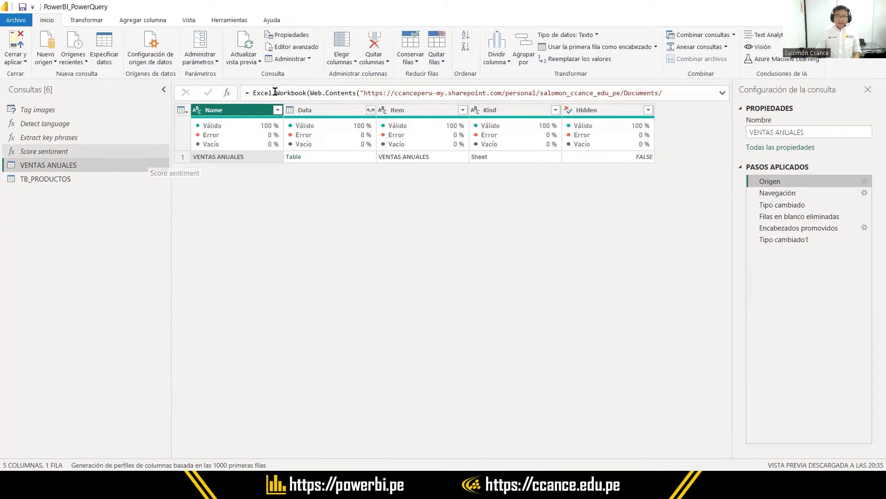
{"action": "left_click", "coordinate": [305, 46]}
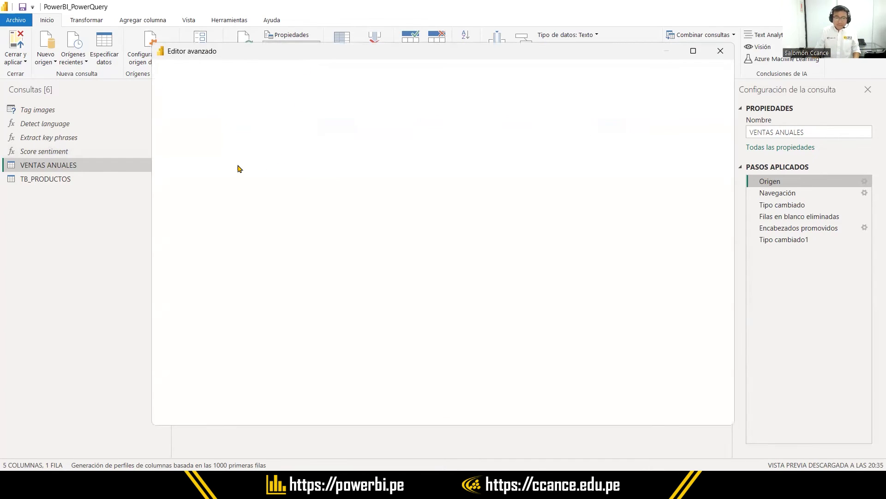
{"action": "key", "text": "ctrl+a"}
{"action": "key", "text": "ctrl+c"}
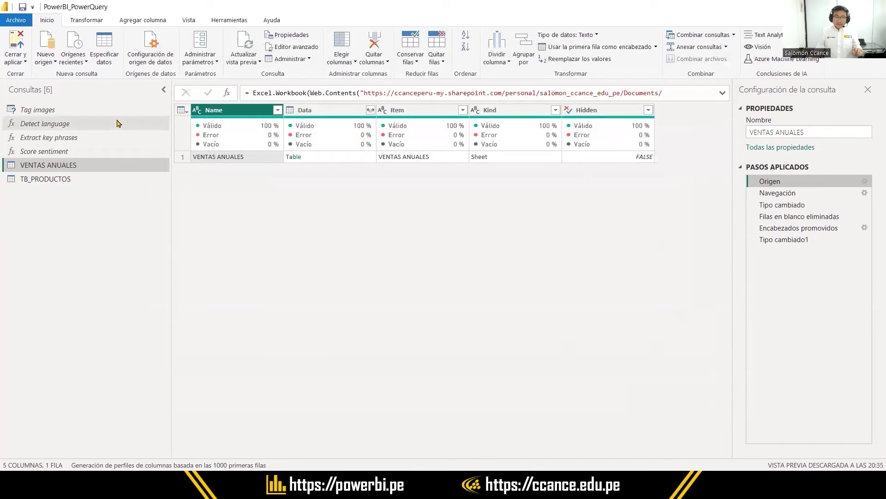
Step: Close and apply the Power Query editor, and paste the copied M code into a blank Notepad document
{"action": "left_click", "coordinate": [15, 43]}
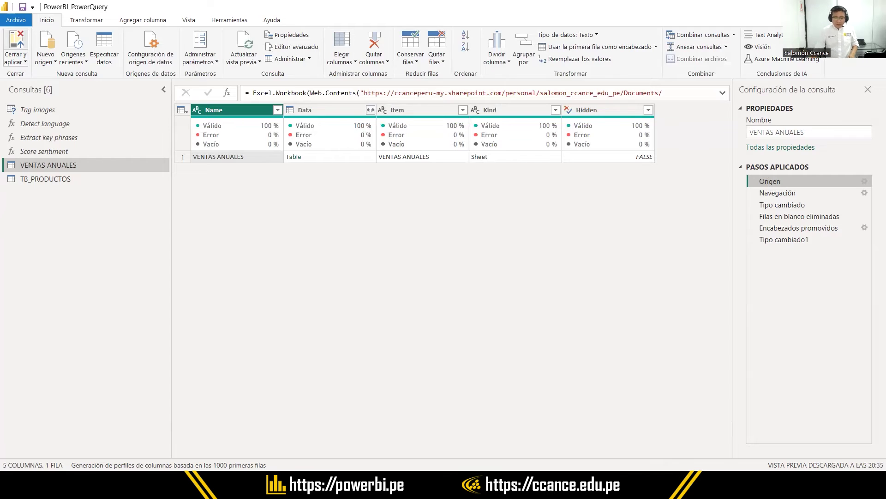
{"action": "key", "text": "super"}
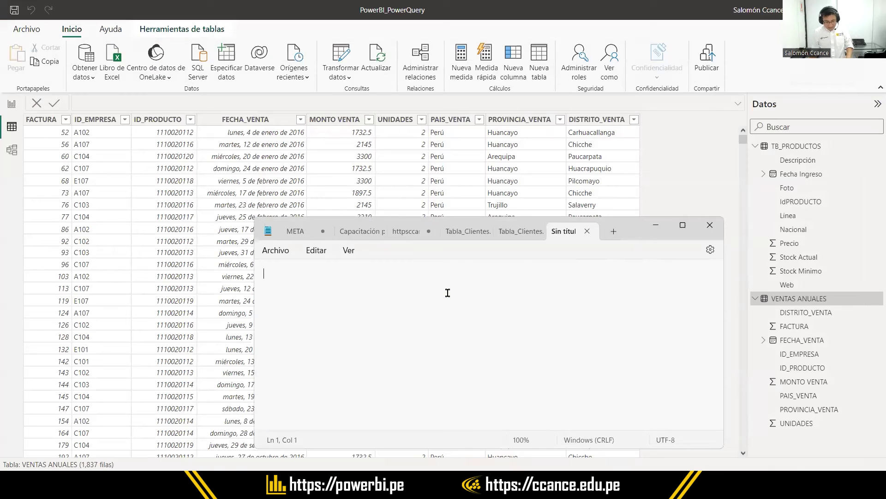
{"action": "type", "text": "let     Origen = Excel.Workbook(Web.Contents(\"https://ccanceperu-my.sharepoint.com/personal/salomon_ccance_edu_pe/Documents/Power%20TIP%20-%20Power%20Query/Ventas_2016_2020.xlsx\"), null, true),     #\"VENTAS ANUALES_Sheet\" = Origen{[Item=\"VENTAS ANUALES\",Kind=\"Sheet\"]}[Data],     #\"Tipo cambiado\" = Table.TransformColumnTypes(#\"VENTAS ANUALES_Sheet\",{{\"Column1\", type any}, {\"Column2\", type text}, {\"Column3\", type any}, {\"Column4\", type any}, {\"Column5\", type any}, {\"Column6\", type any}, {\"Column7\", type text}, {\"Column8\", type text}, {\"Column9\", type text}}),     #\"Filas en blanco eliminadas\" = Table.SelectRows(#\"Tipo cambiado\", each not List.IsEmpty(List.RemoveMatchingItems(Record.FieldValues(_), {\"\", null}))),     #\"Encabezados promovidos\" = Table.PromoteHeaders(#\"Filas en blanco eliminadas\", [PromoteAllScalars=true]),     #\"Tipo cambiado1\" = Table.TransformColumnTypes(#\"Encabezados promovidos\",{{\"FACTURA\", Int64.Type}, {\"ID_EMPRESA\", type text}, {\"ID_PRODUCTO\", Int64.Type}, {\"FECHA_VENTA\", type date}, {\"MONTO VENTA\", type number}, {\"UNIDADES\", Int64.Type}, {\"PAIS_VENTA\", type text}, {\"PROVINCIA_VENTA\", type text}, {\"DISTRITO_VENTA\", type text}}) in     #\"Tipo cambiado1\""}
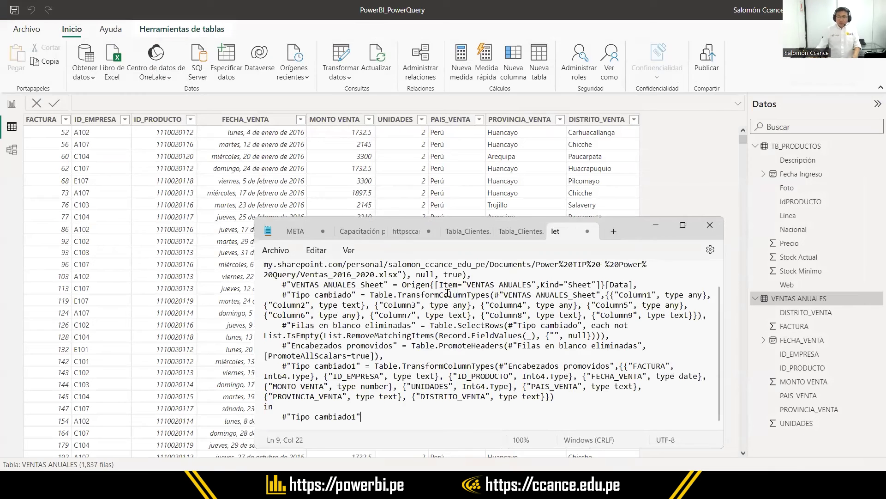
{"action": "left_click_drag", "start_coordinate": [620, 226], "coordinate": [465, 117]}
{"action": "scroll", "coordinate": [323, 208], "scroll_direction": "up", "scroll_amount": 1}
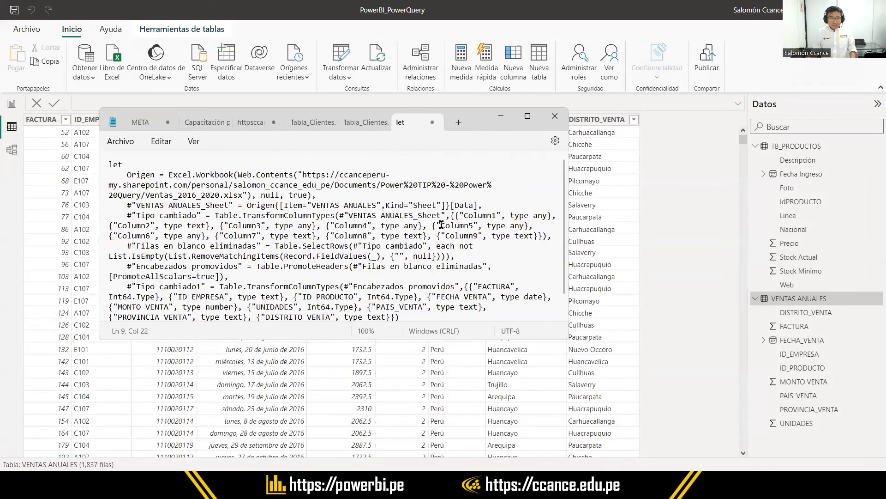
Step: Turn off word wrap in Notepad, widen its window and select all of the M code
{"action": "left_click", "coordinate": [194, 141]}
{"action": "left_click", "coordinate": [248, 196]}
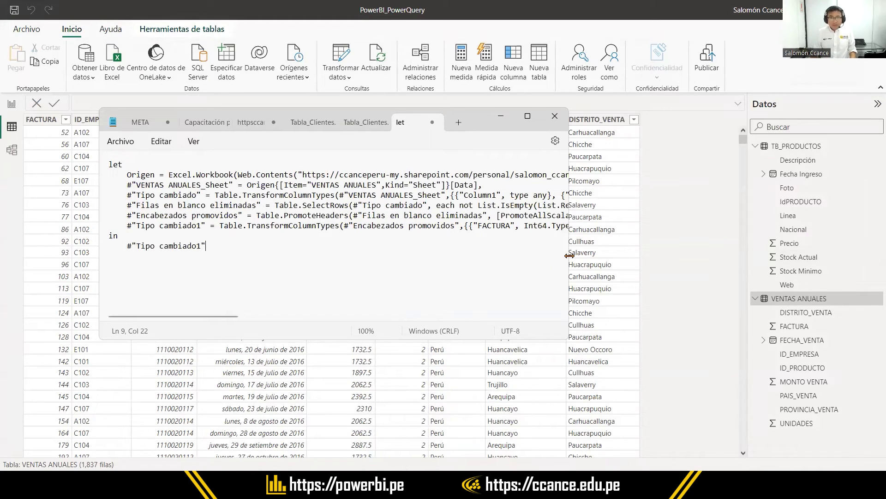
{"action": "left_click_drag", "start_coordinate": [569, 256], "coordinate": [856, 255]}
{"action": "key", "text": "ctrl+a"}
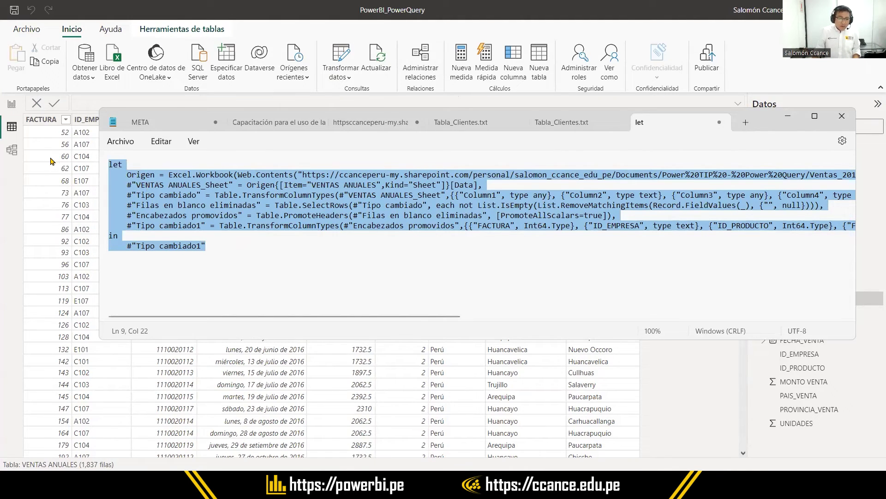
Step: Return to Power BI, create a new report and add a blank query to it
{"action": "left_click", "coordinate": [14, 169]}
{"action": "left_click", "coordinate": [28, 30]}
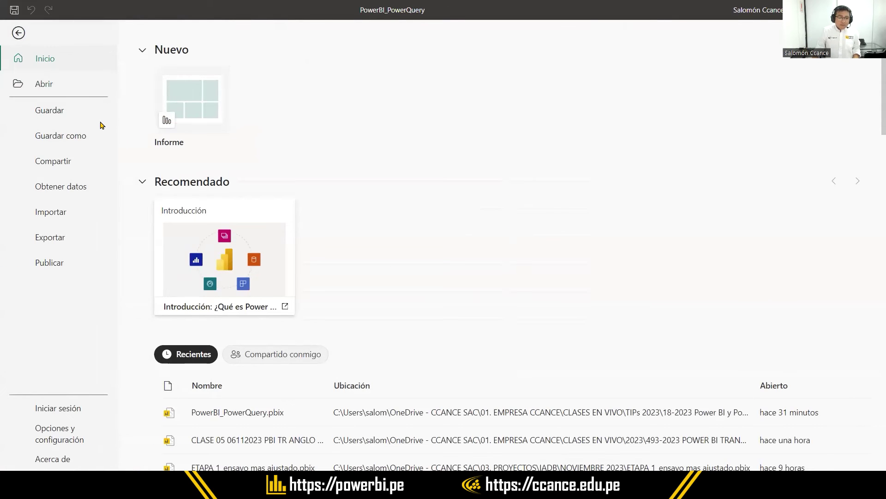
{"action": "left_click", "coordinate": [194, 103]}
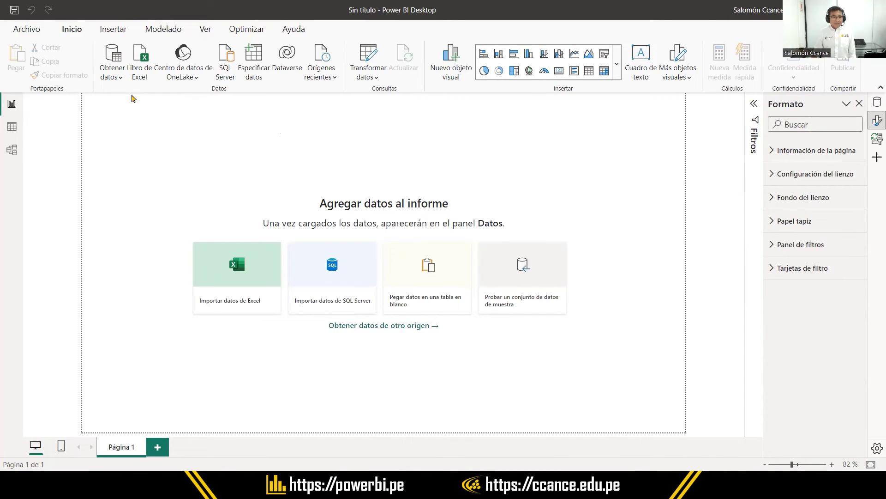
{"action": "left_click", "coordinate": [118, 78]}
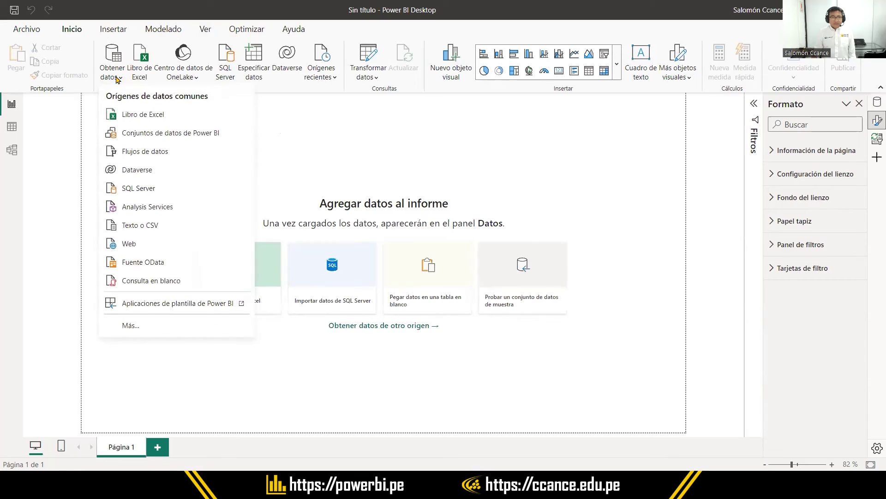
{"action": "left_click", "coordinate": [166, 280]}
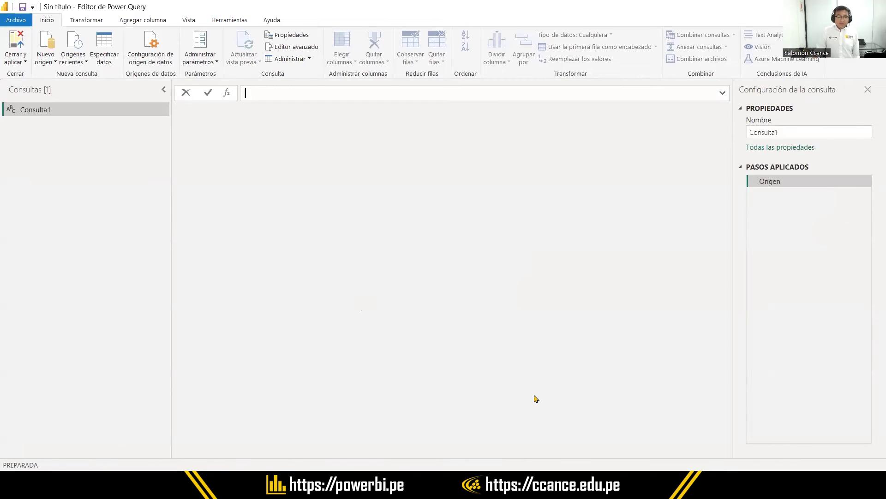
Step: Replace the blank query's code in the Advanced Editor with the copied VENTAS ANUALES M code and accept it
{"action": "left_click", "coordinate": [37, 113]}
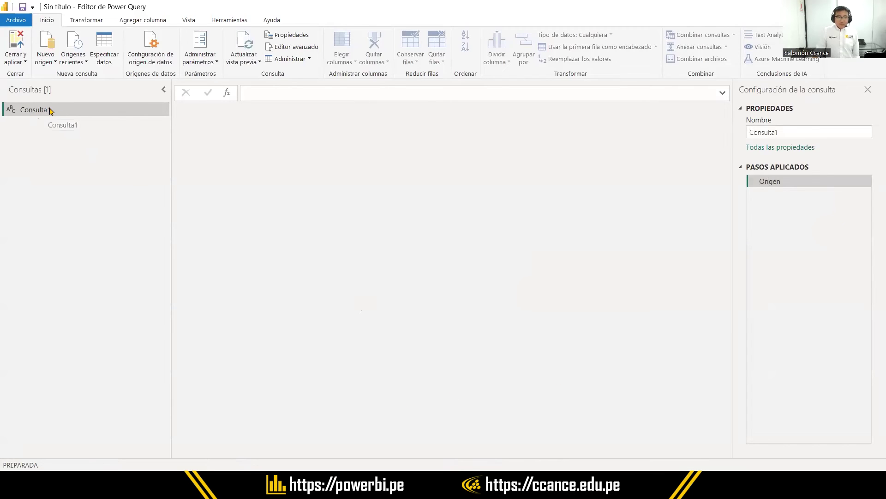
{"action": "left_click", "coordinate": [298, 48]}
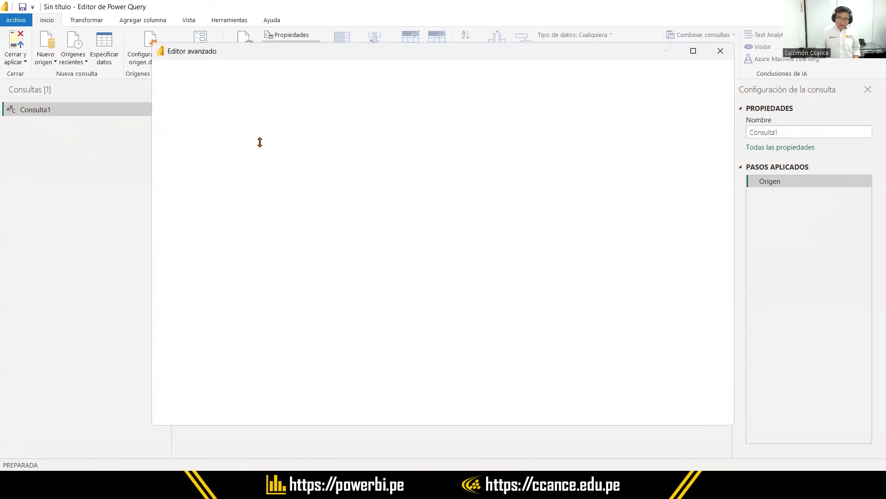
{"action": "key", "text": "ctrl+a"}
{"action": "key", "text": "Delete"}
{"action": "key", "text": "ctrl+v"}
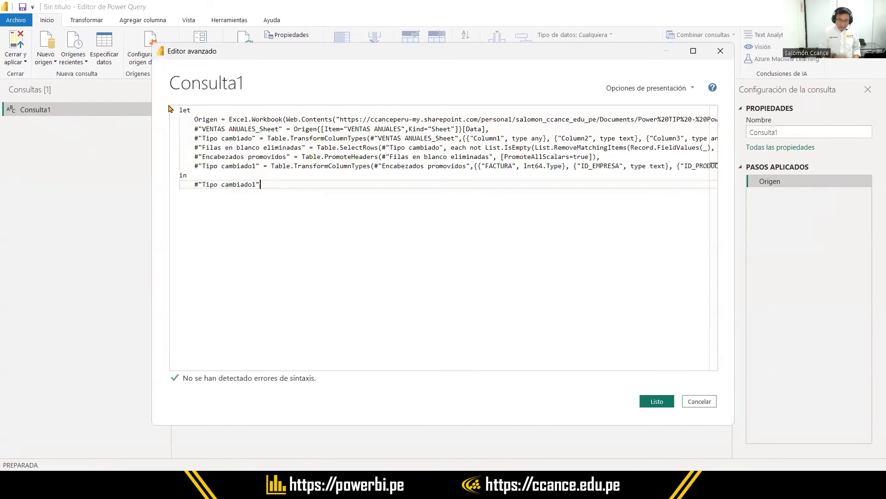
{"action": "left_click", "coordinate": [656, 403]}
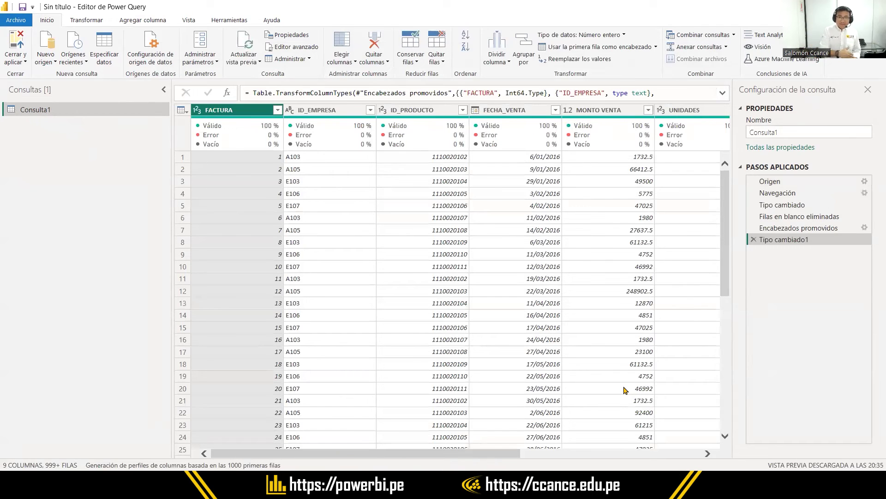
Step: Rename the query Consulta1 as FACTURAS in uppercase
{"action": "left_click", "coordinate": [42, 113]}
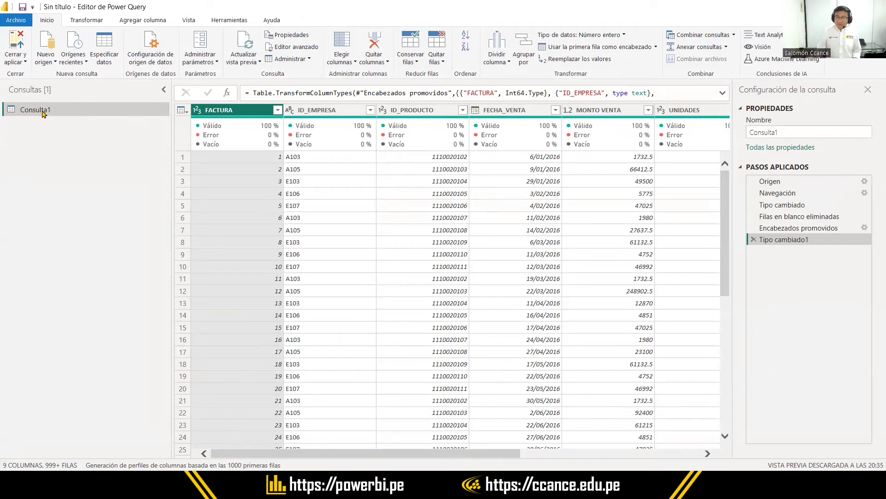
{"action": "double_click", "coordinate": [42, 113]}
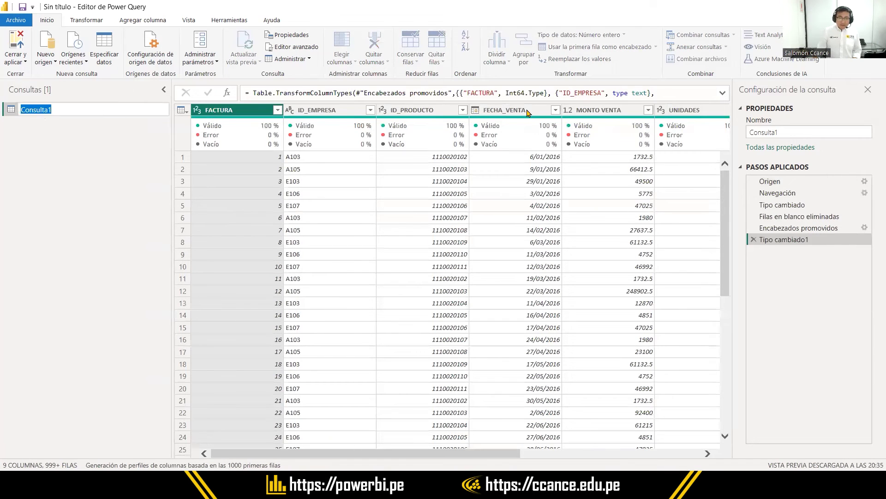
{"action": "type", "text": "facturas"}
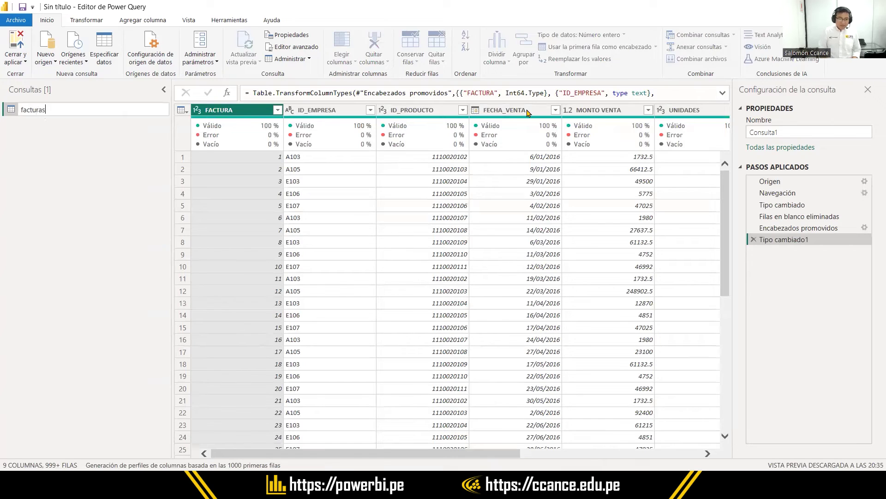
{"action": "key", "text": "BackSpace"}
{"action": "key", "text": "BackSpace"}
{"action": "key", "text": "BackSpace"}
{"action": "key", "text": "BackSpace"}
{"action": "key", "text": "BackSpace"}
{"action": "key", "text": "BackSpace"}
{"action": "key", "text": "BackSpace"}
{"action": "key", "text": "BackSpace"}
{"action": "type", "text": "FACTURAS"}
{"action": "key", "text": "Return"}
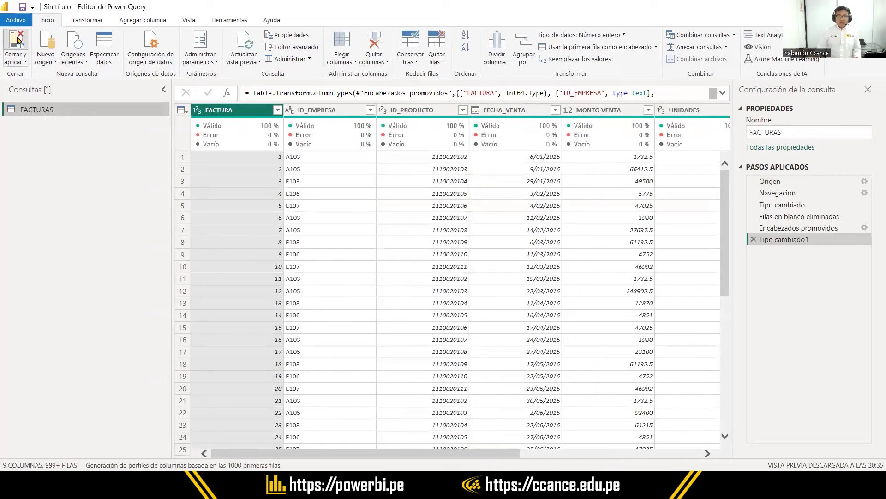
Step: Close and apply the Power Query editor, and show the FACTURAS table's rows and expanded field list in the data view
{"action": "left_click", "coordinate": [17, 40]}
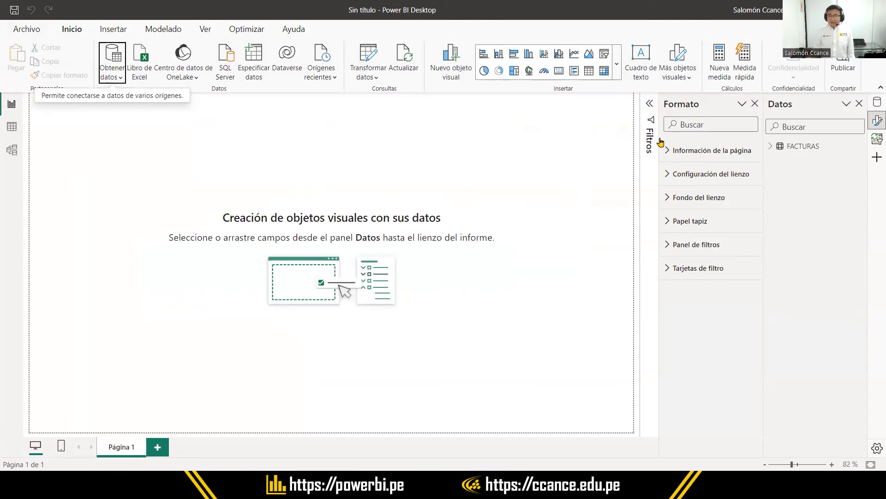
{"action": "left_click", "coordinate": [875, 106]}
{"action": "left_click", "coordinate": [874, 109]}
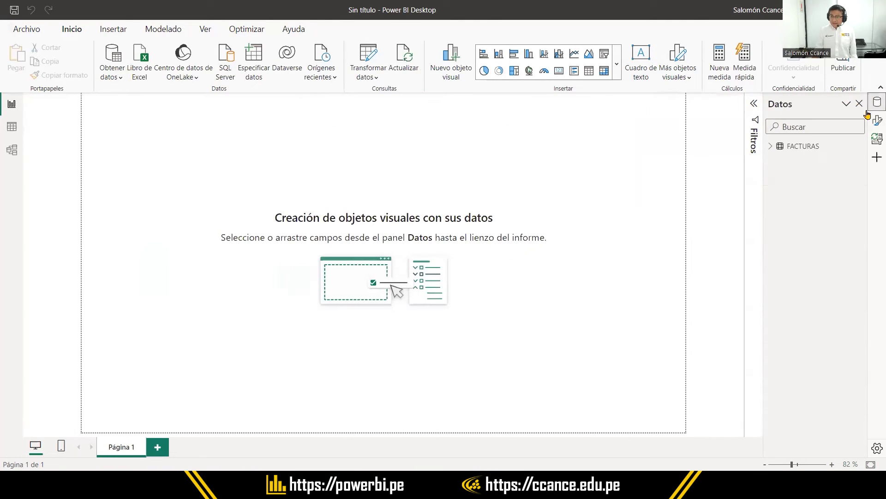
{"action": "left_click", "coordinate": [778, 148]}
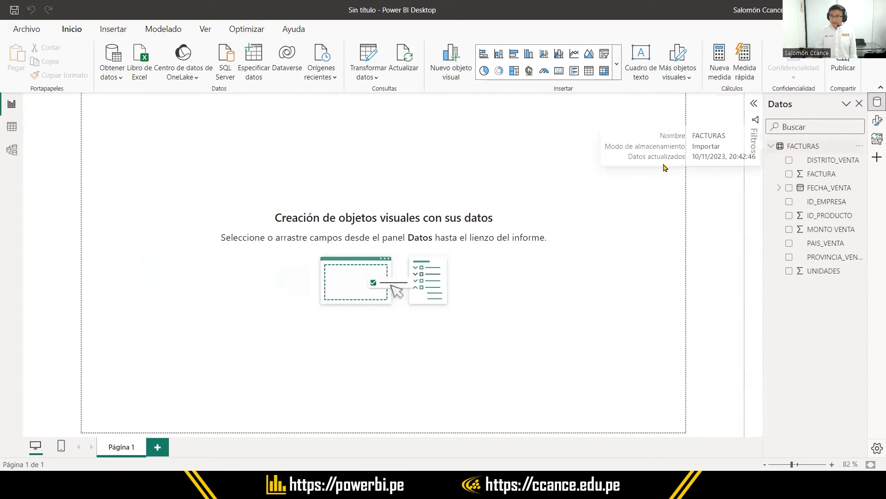
{"action": "left_click", "coordinate": [11, 126]}
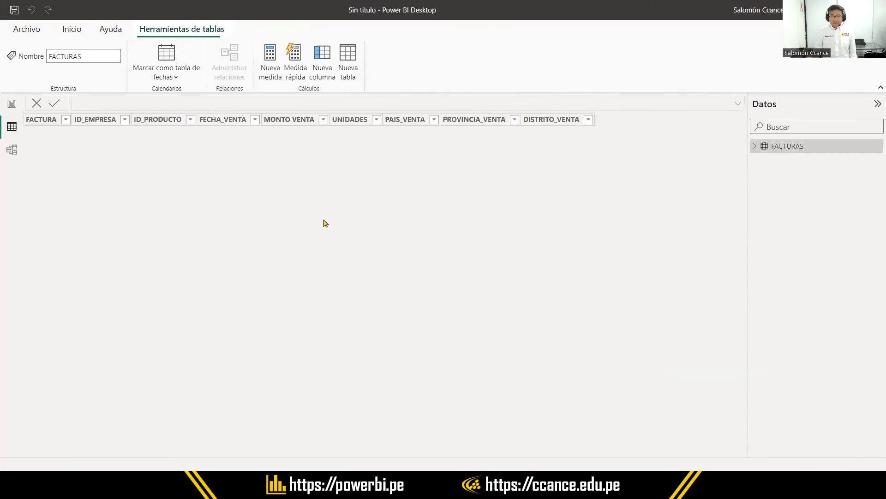
{"action": "left_click", "coordinate": [756, 147]}
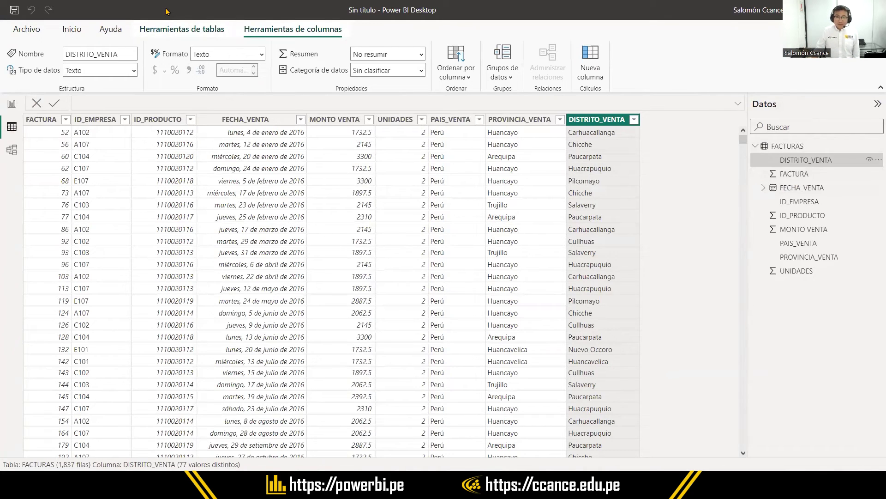
Step: Move the new untitled report's window aside and bring the PowerBI_PowerQuery report to the front
{"action": "left_click_drag", "start_coordinate": [166, 11], "coordinate": [445, 191]}
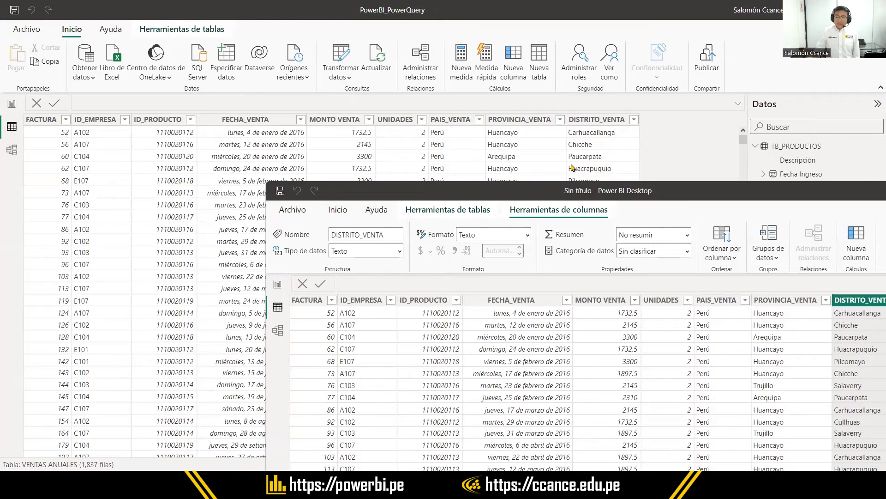
{"action": "left_click_drag", "start_coordinate": [588, 191], "coordinate": [400, 56]}
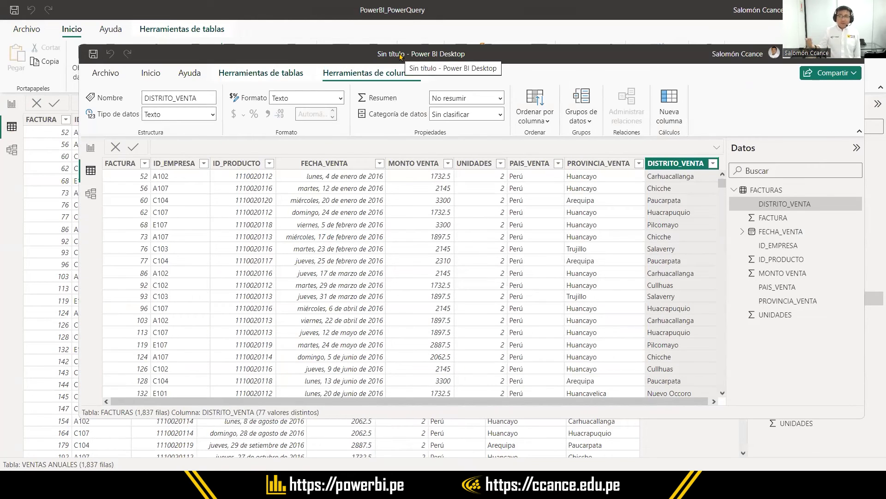
{"action": "left_click", "coordinate": [336, 12]}
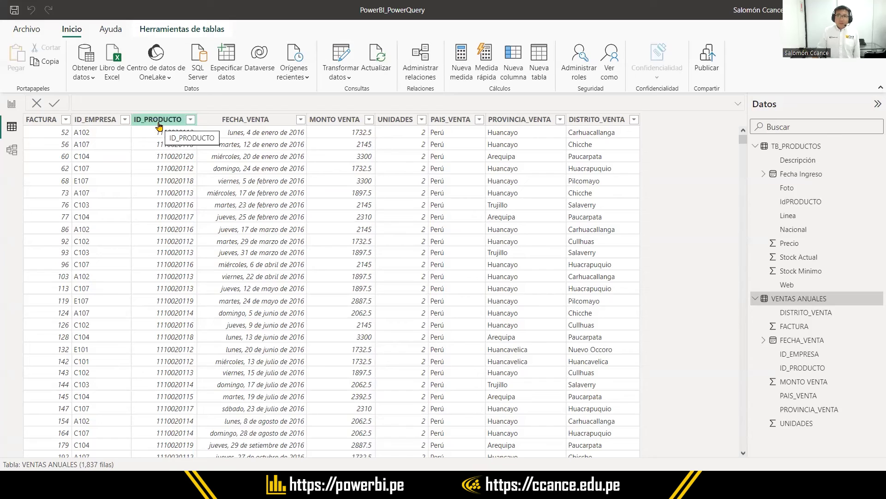
Step: Open the VENTAS ANUALES query in the Power Query editor and look over the column-adding and transformation commands
{"action": "left_click", "coordinate": [342, 55]}
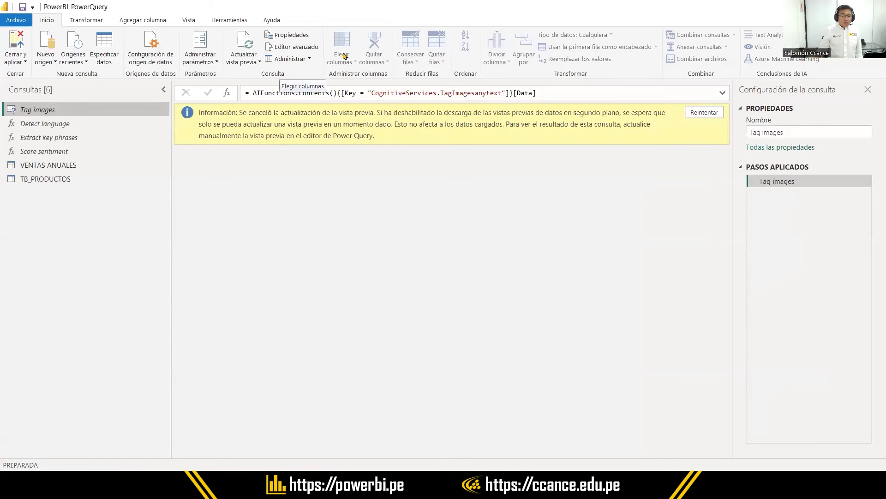
{"action": "left_click", "coordinate": [62, 164]}
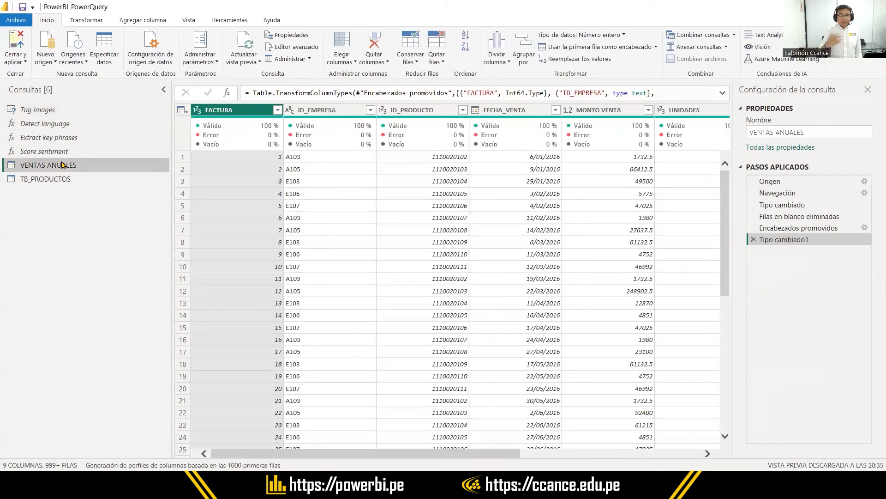
{"action": "left_click", "coordinate": [150, 20]}
{"action": "left_click", "coordinate": [92, 21]}
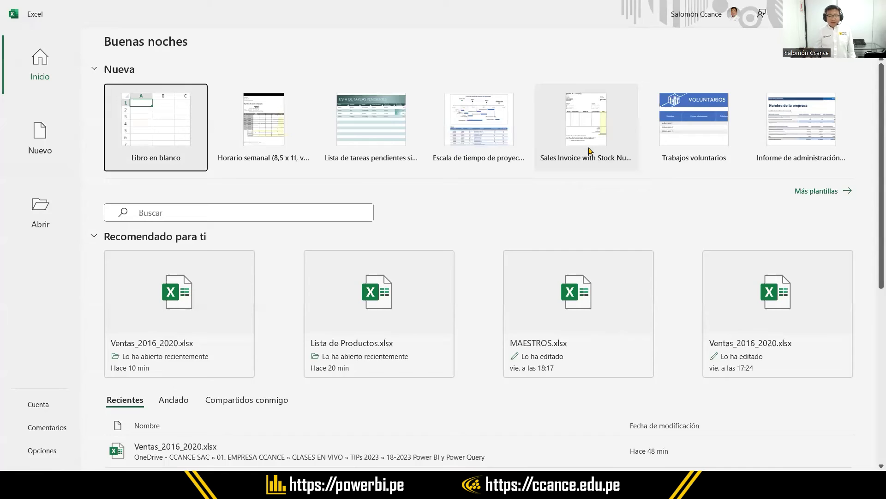
Step: Switch to Excel, create a blank workbook and launch the Power Query editor from it
{"action": "left_click", "coordinate": [158, 151]}
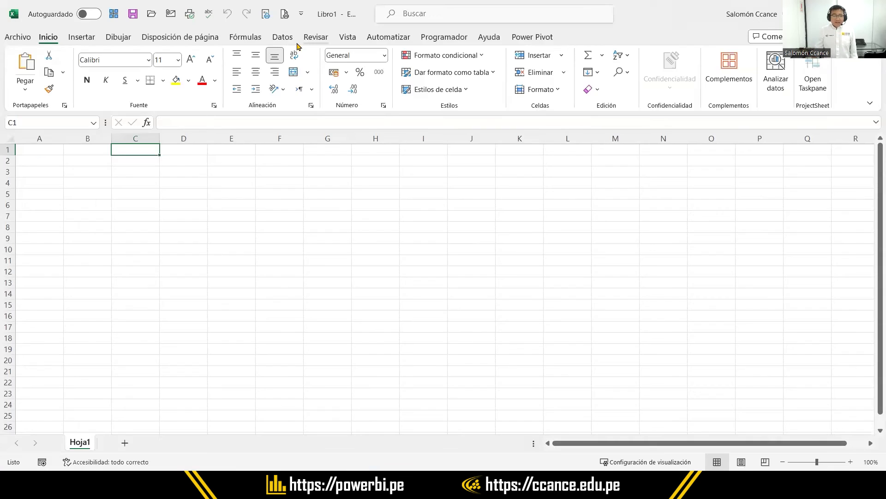
{"action": "left_click", "coordinate": [282, 37]}
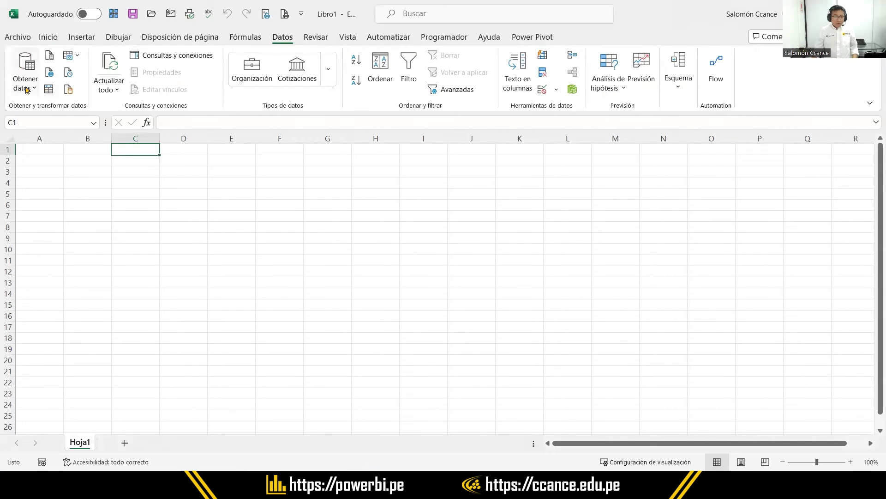
{"action": "left_click", "coordinate": [31, 88]}
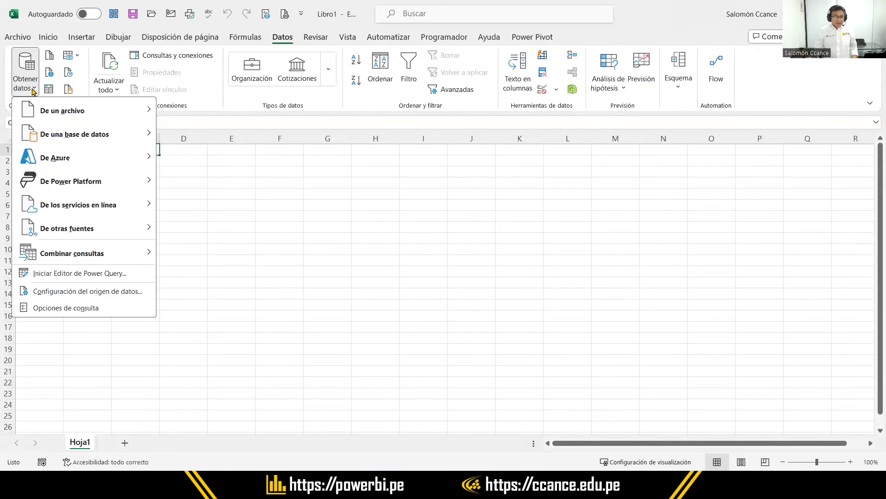
{"action": "left_click", "coordinate": [112, 278]}
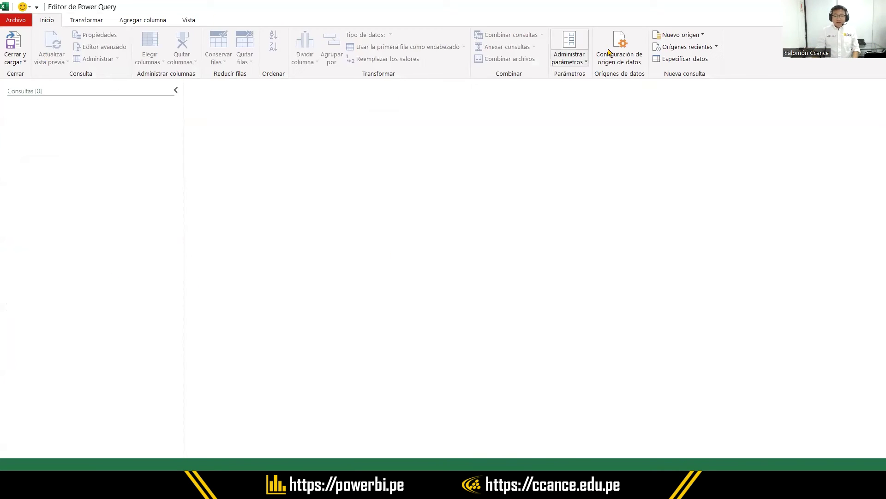
Step: Examine the new data source categories in Excel's Power Query editor, including the Web connector among the other sources
{"action": "left_click", "coordinate": [683, 35]}
{"action": "mouse_move", "coordinate": [661, 51]}
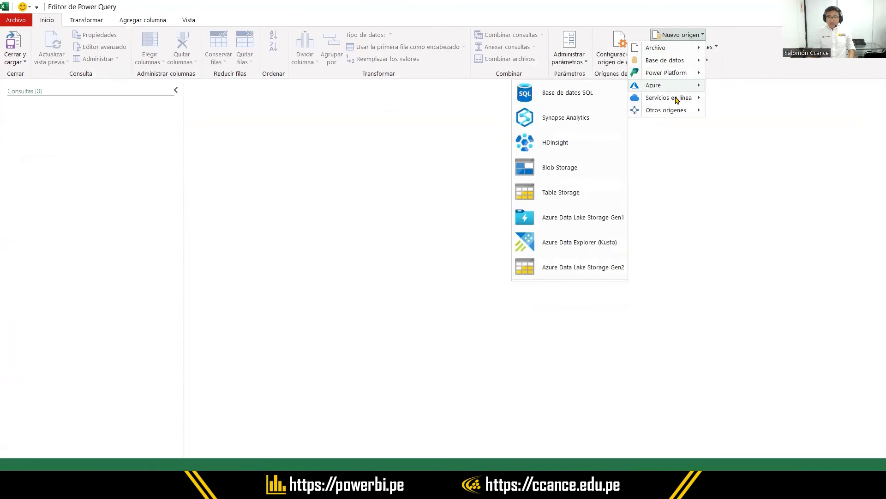
{"action": "mouse_move", "coordinate": [677, 110]}
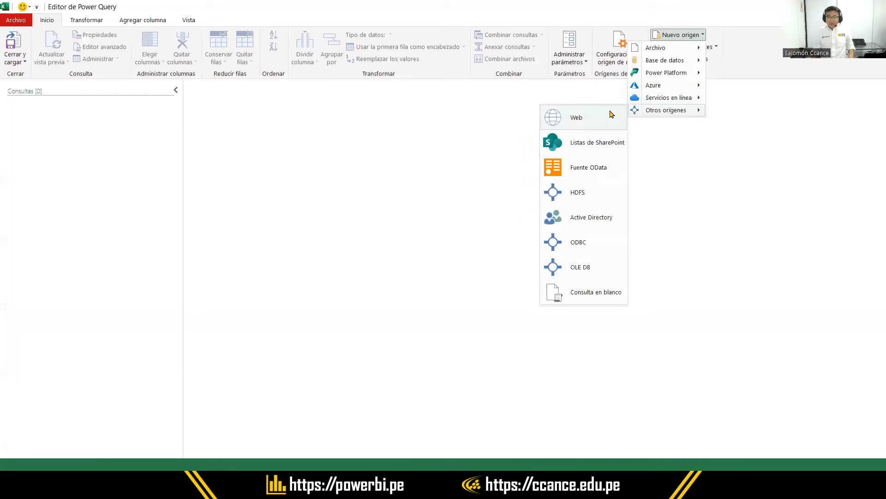
{"action": "key", "text": "ctrl"}
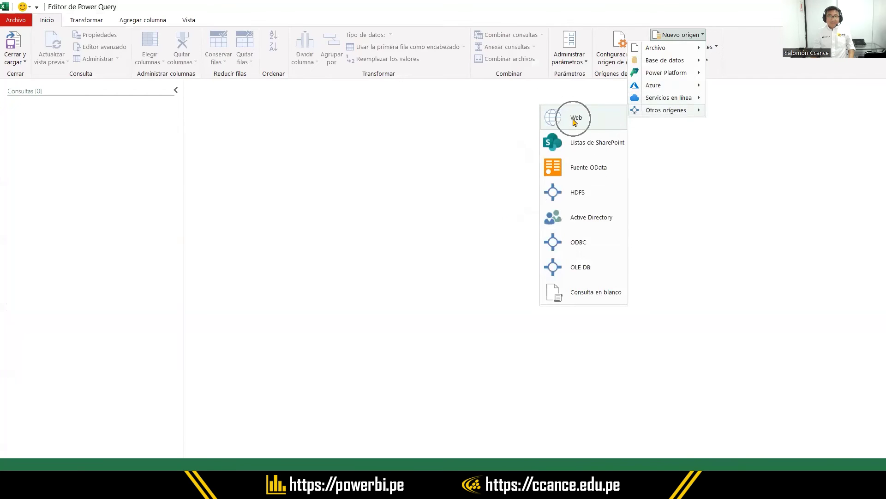
{"action": "key", "text": "ctrl"}
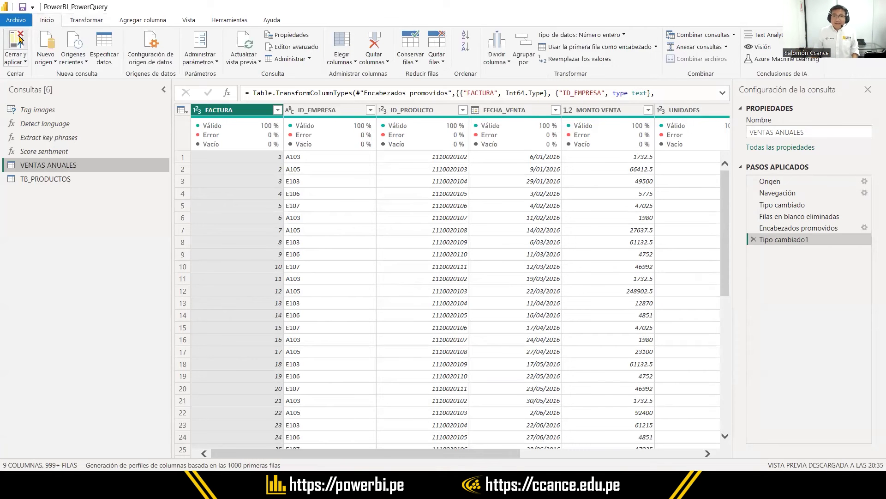
Step: Return to Power BI, close and apply its Power Query editor, and review the yearly MONTO VENTA chart and VENTAS ANUALES data
{"action": "left_click", "coordinate": [17, 41]}
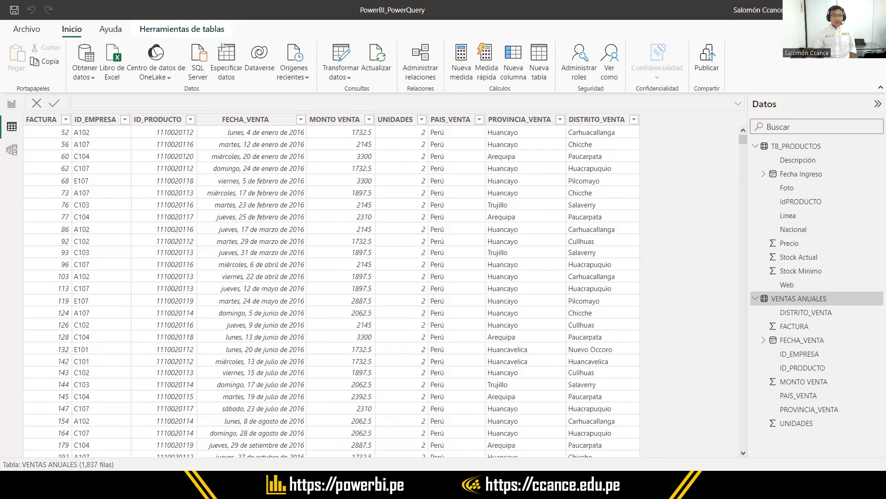
{"action": "left_click", "coordinate": [11, 104]}
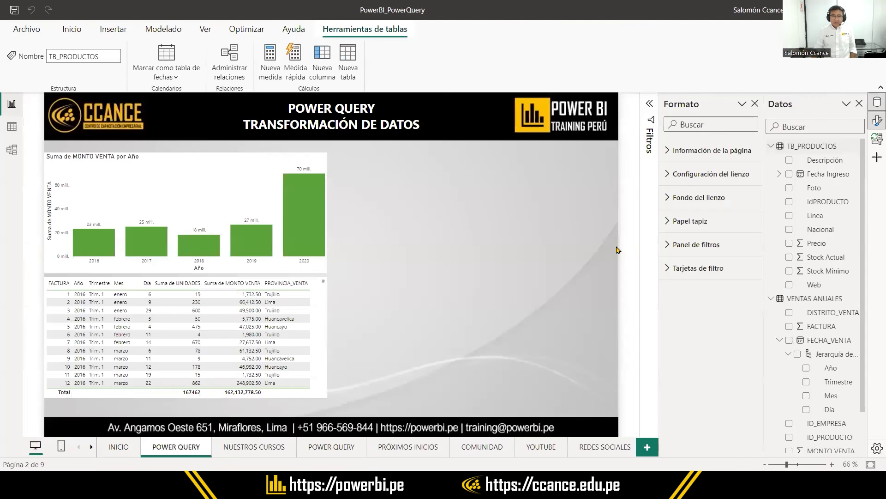
{"action": "left_click", "coordinate": [829, 301]}
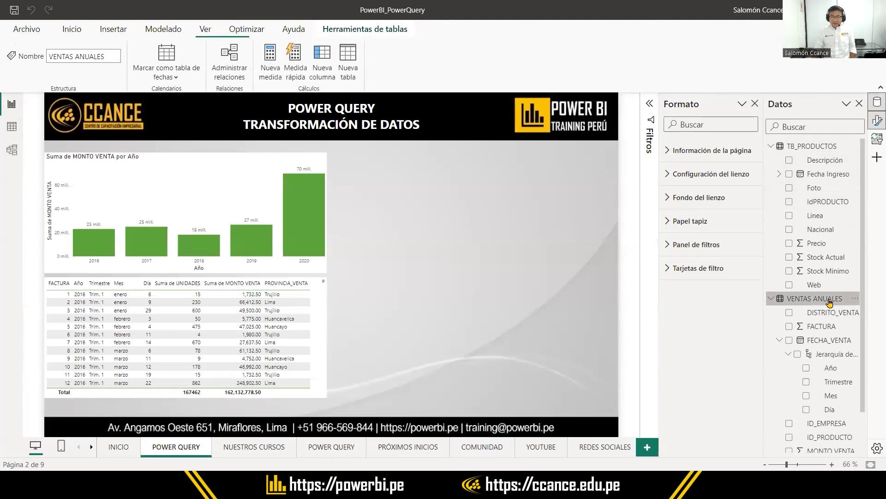
{"action": "left_click", "coordinate": [184, 166]}
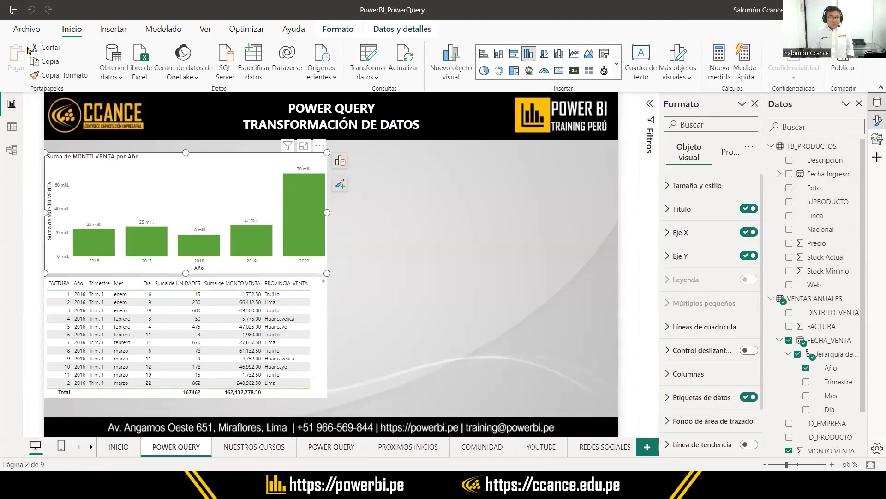
{"action": "left_click", "coordinate": [12, 127]}
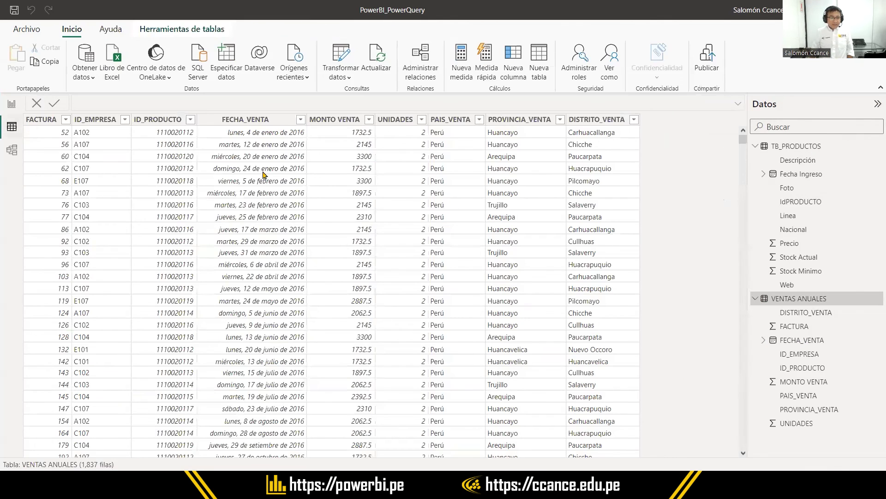
Step: Reopen the Power Query editor and duplicate the VENTAS ANUALES query
{"action": "left_click", "coordinate": [342, 55]}
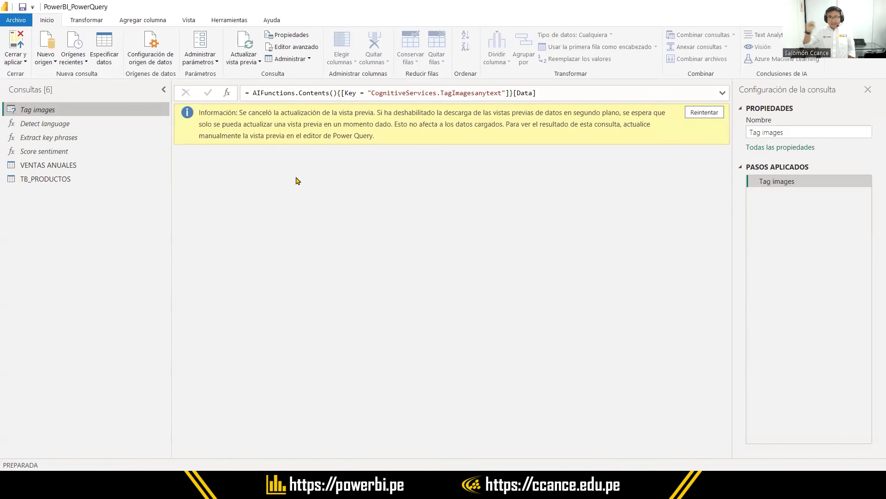
{"action": "left_click", "coordinate": [66, 170]}
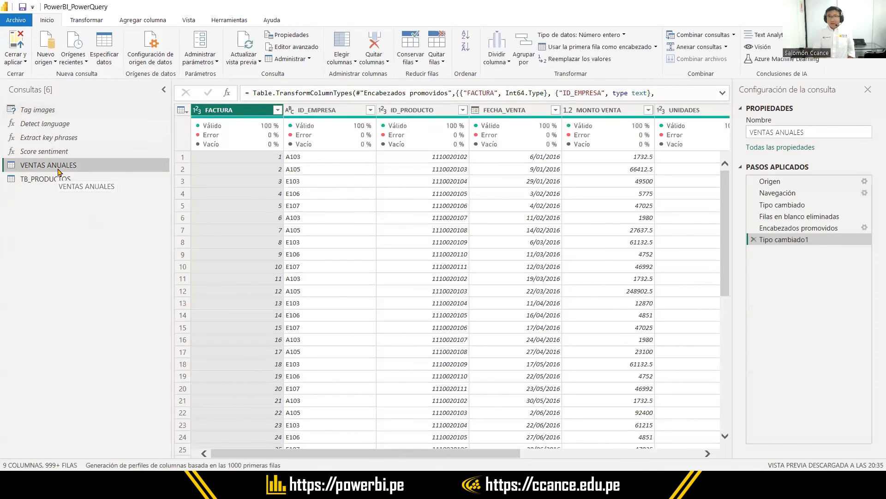
{"action": "right_click", "coordinate": [28, 169]}
{"action": "left_click", "coordinate": [92, 253]}
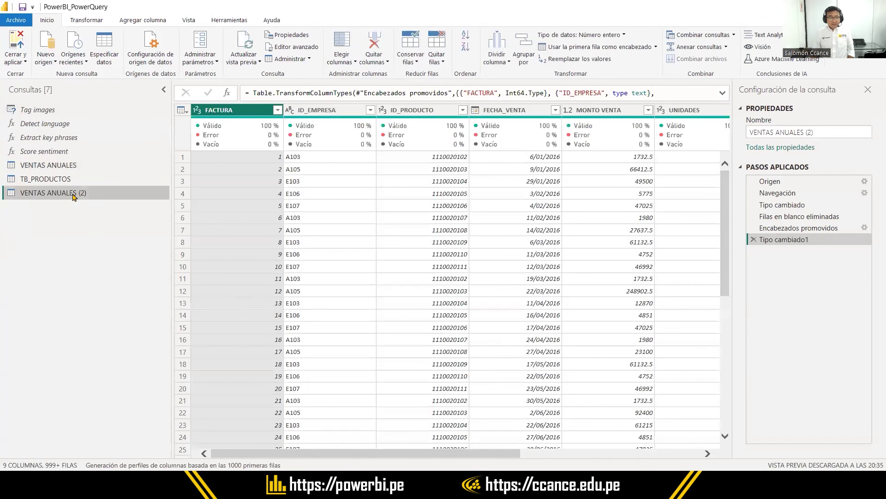
Step: Start an advanced Group By on the VENTAS ANUALES (2) query, grouping by PROVINCIA_VENTA and DISTRITO_VENTA
{"action": "left_click", "coordinate": [87, 22]}
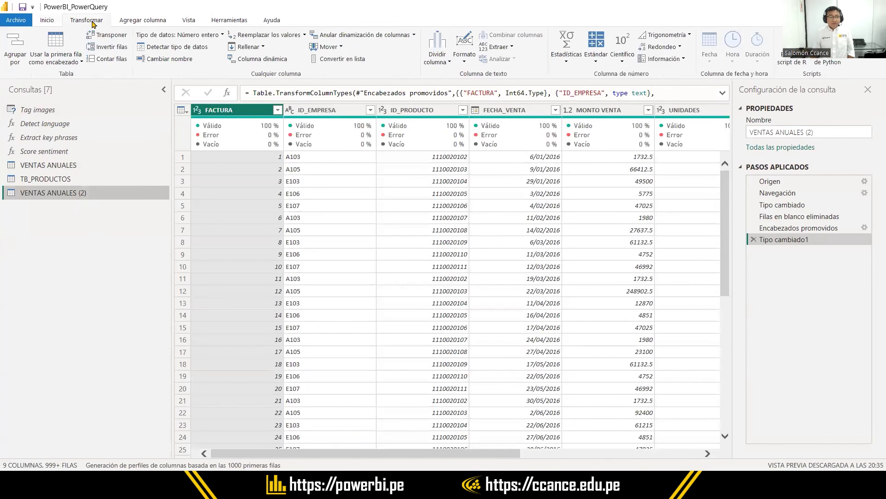
{"action": "left_click", "coordinate": [15, 46]}
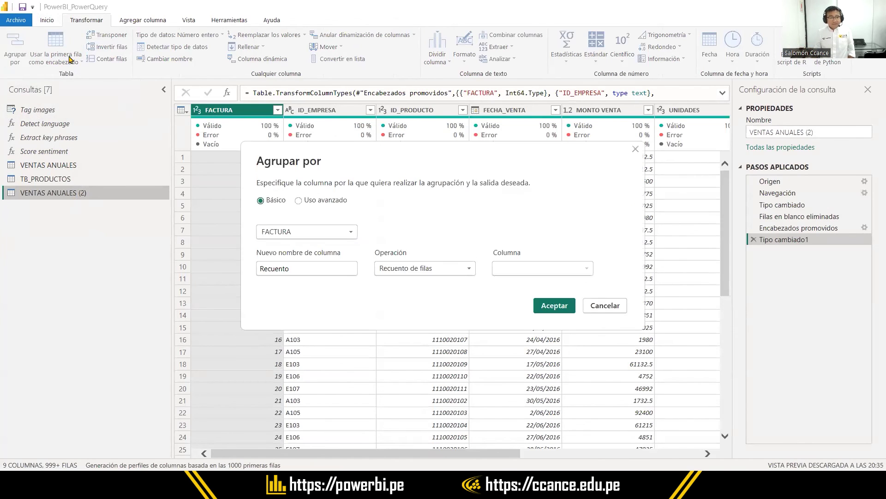
{"action": "left_click", "coordinate": [319, 200]}
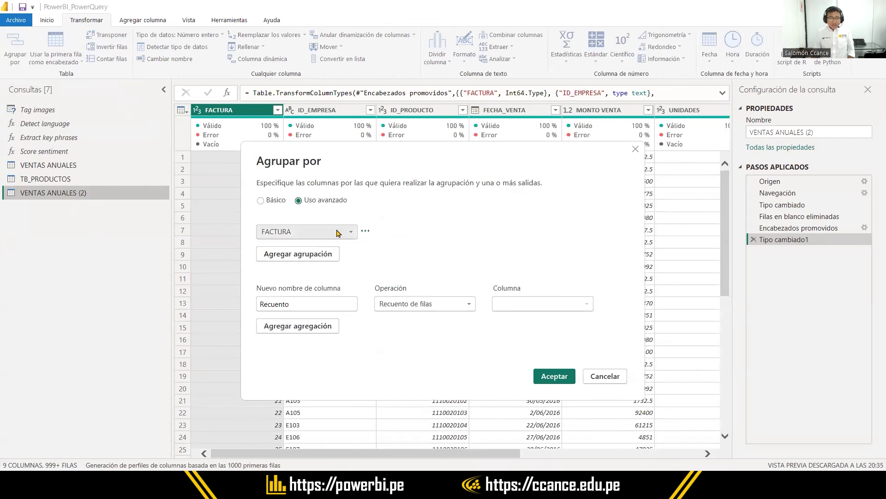
{"action": "left_click", "coordinate": [336, 232]}
{"action": "left_click", "coordinate": [323, 326]}
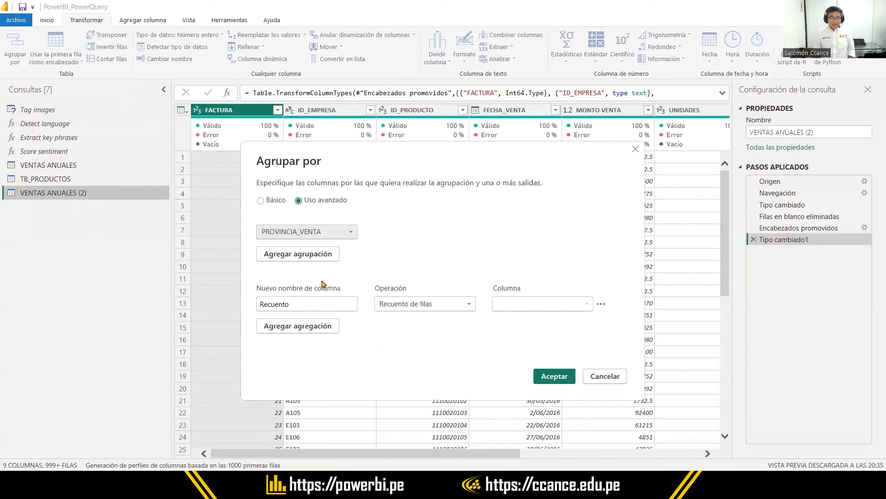
{"action": "left_click", "coordinate": [326, 255]}
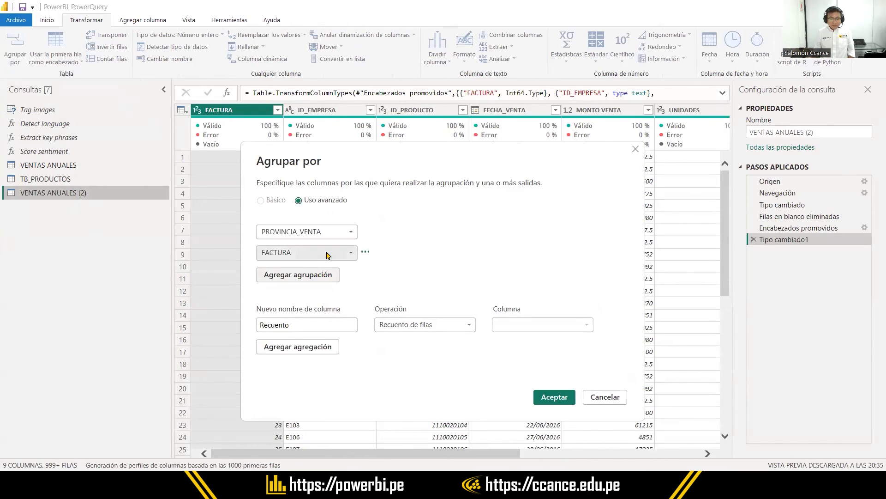
{"action": "left_click", "coordinate": [330, 254]}
{"action": "left_click", "coordinate": [313, 359]}
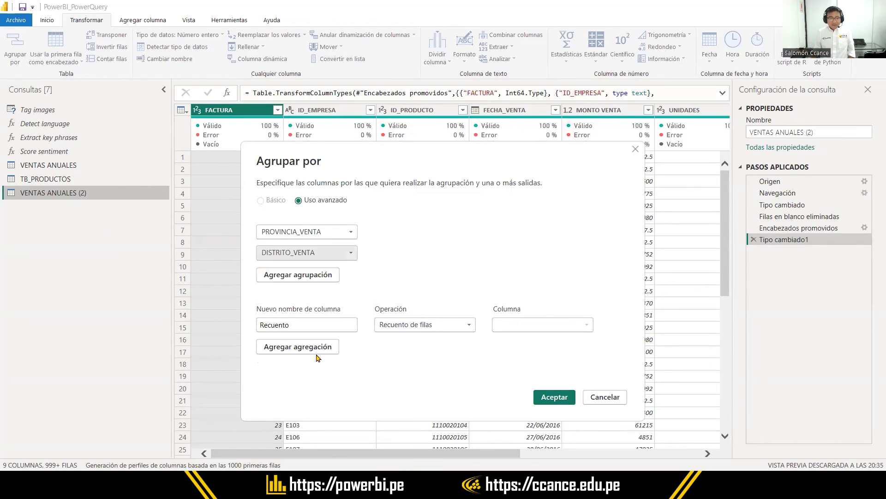
Step: Define the first aggregation as the Suma of the UNIDADES column, named UNIDADES
{"action": "left_click", "coordinate": [425, 326]}
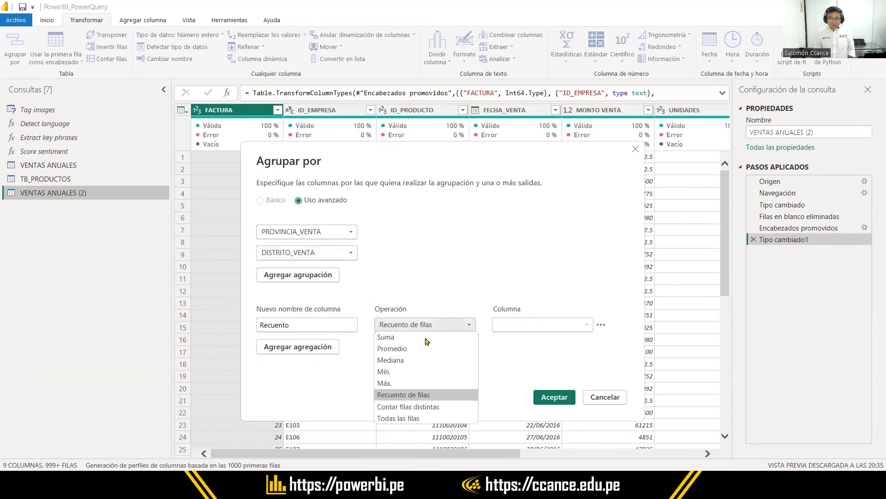
{"action": "left_click", "coordinate": [417, 338]}
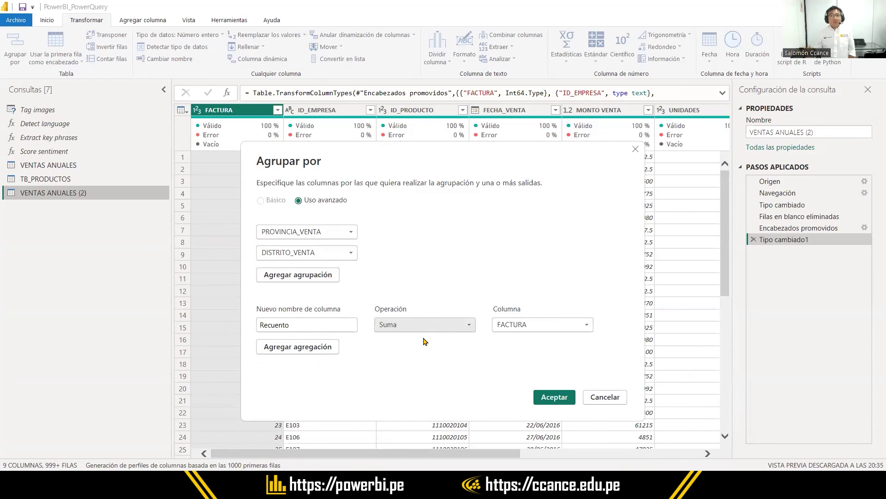
{"action": "left_click", "coordinate": [562, 327]}
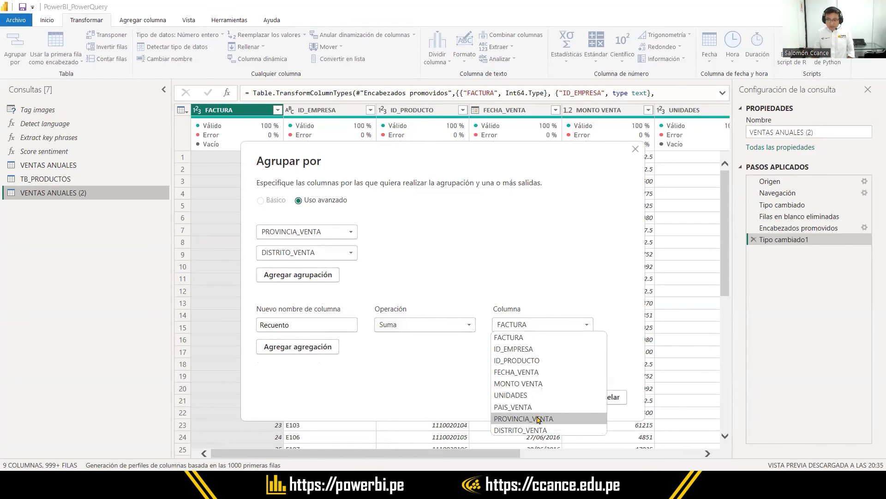
{"action": "left_click", "coordinate": [536, 396]}
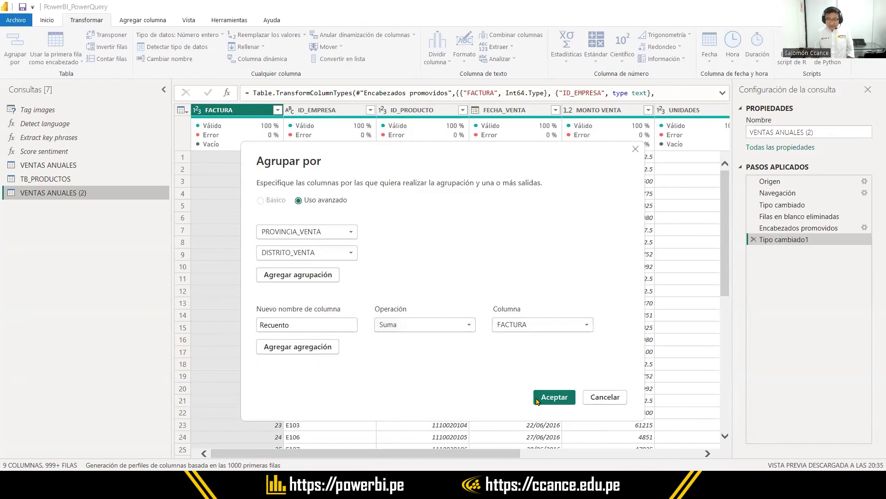
{"action": "double_click", "coordinate": [263, 325]}
{"action": "type", "text": "UNIDADES"}
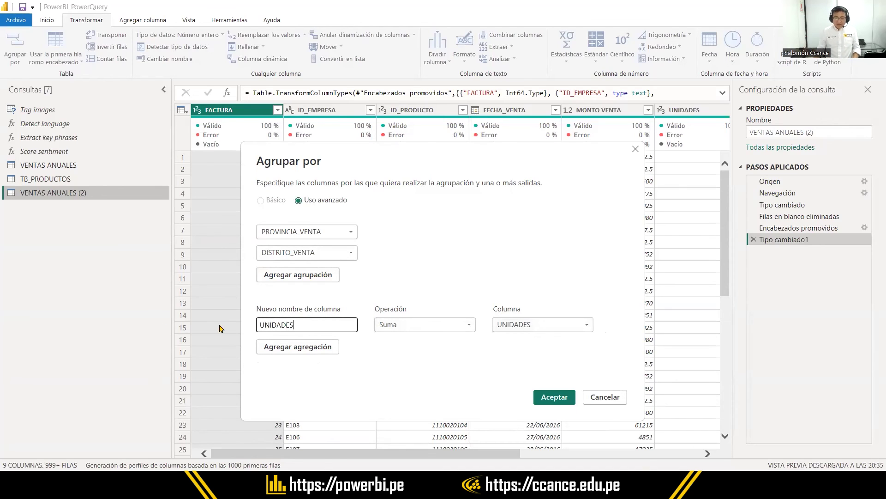
Step: Add a second aggregation named PROM VENTAS as the Promedio of MONTO VENTA, and apply the grouping
{"action": "left_click", "coordinate": [307, 347]}
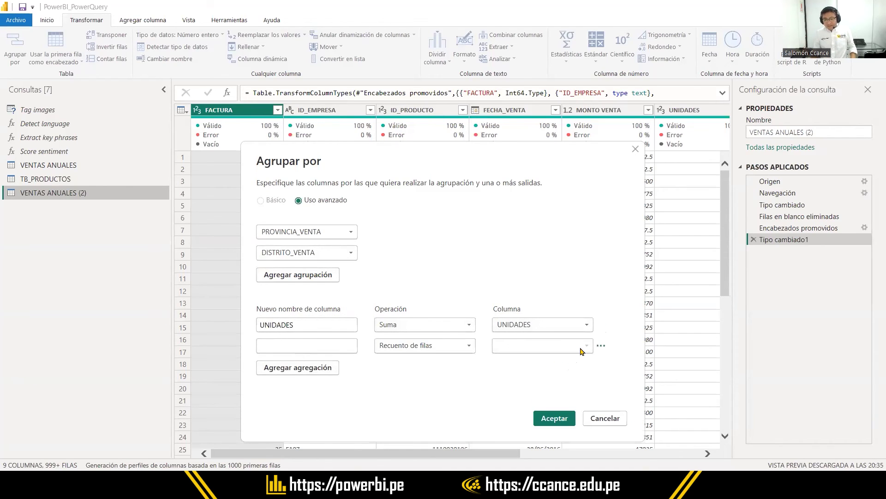
{"action": "left_click", "coordinate": [425, 346]}
{"action": "left_click", "coordinate": [408, 371]}
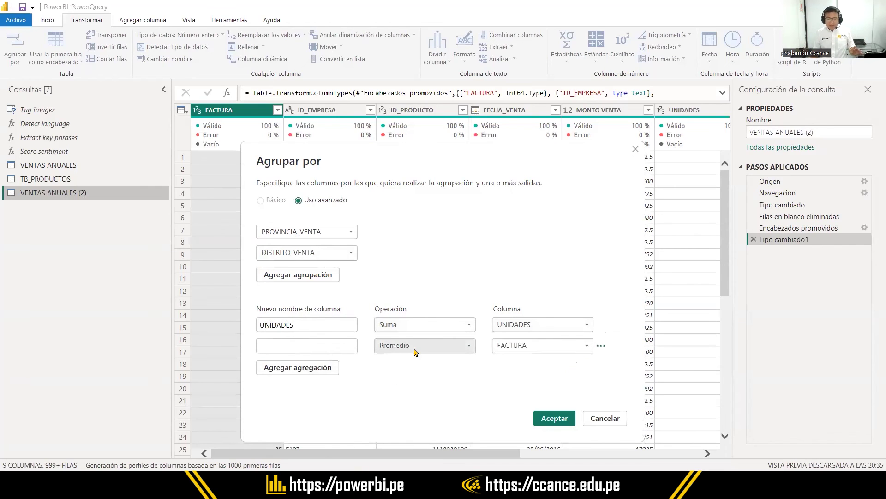
{"action": "left_click", "coordinate": [415, 348]}
{"action": "left_click", "coordinate": [545, 346]}
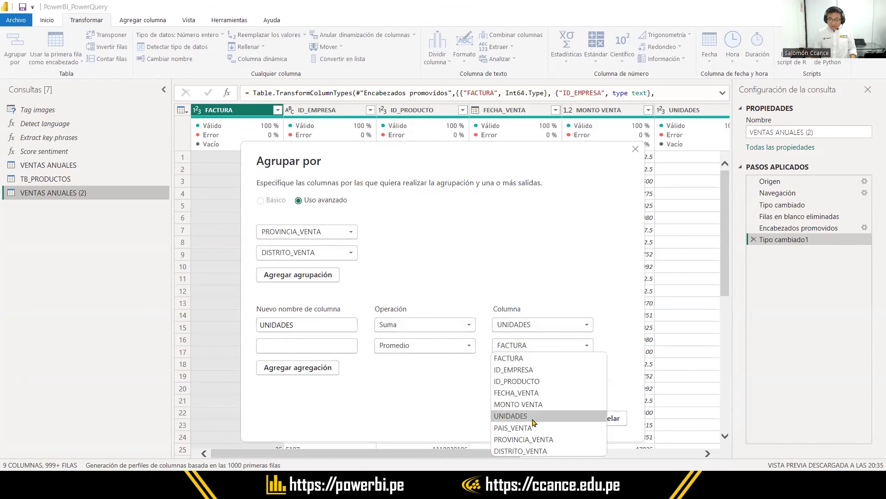
{"action": "left_click", "coordinate": [522, 404]}
{"action": "left_click", "coordinate": [325, 348]}
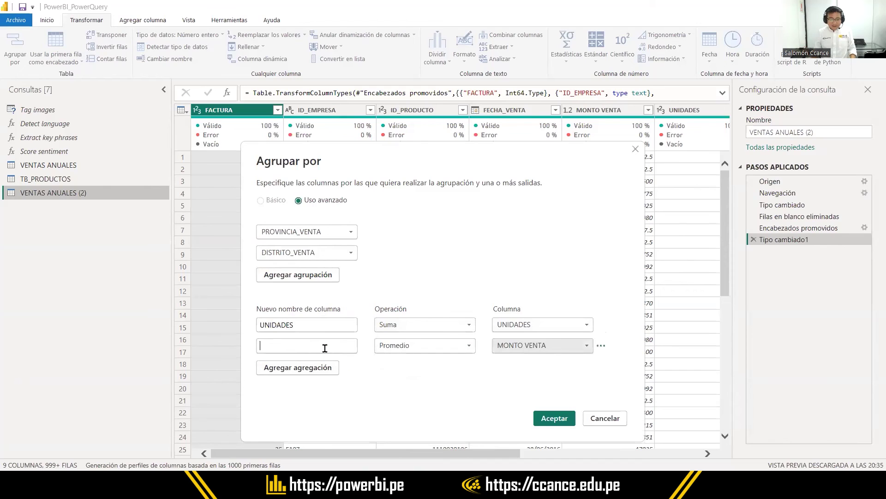
{"action": "type", "text": "PROM VENTAS"}
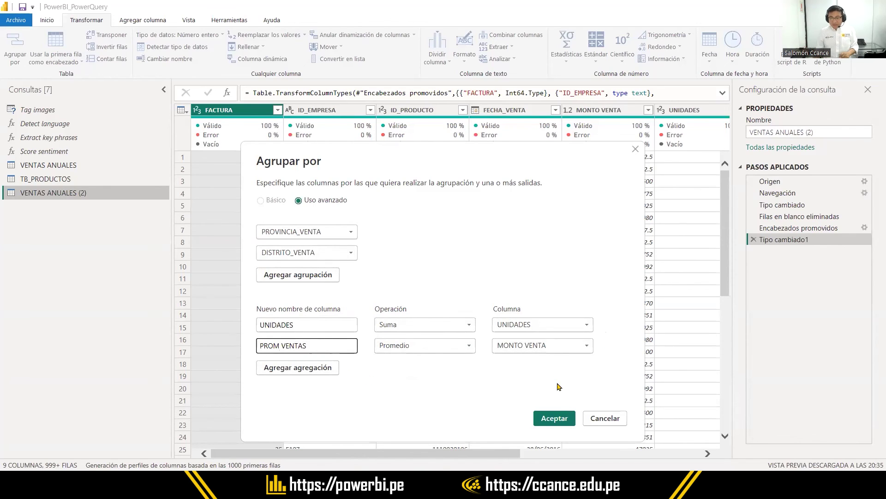
{"action": "left_click", "coordinate": [555, 418]}
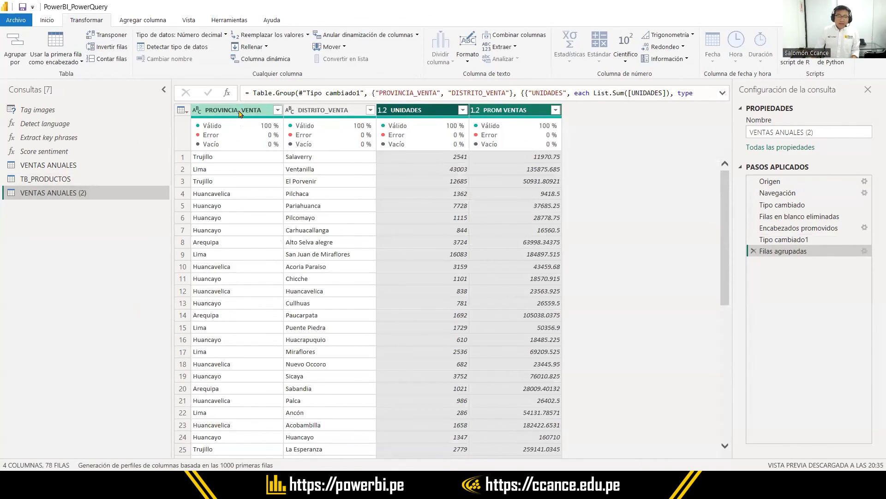
Step: Sort the grouped rows by PROVINCIA_VENTA in ascending order
{"action": "left_click", "coordinate": [278, 110]}
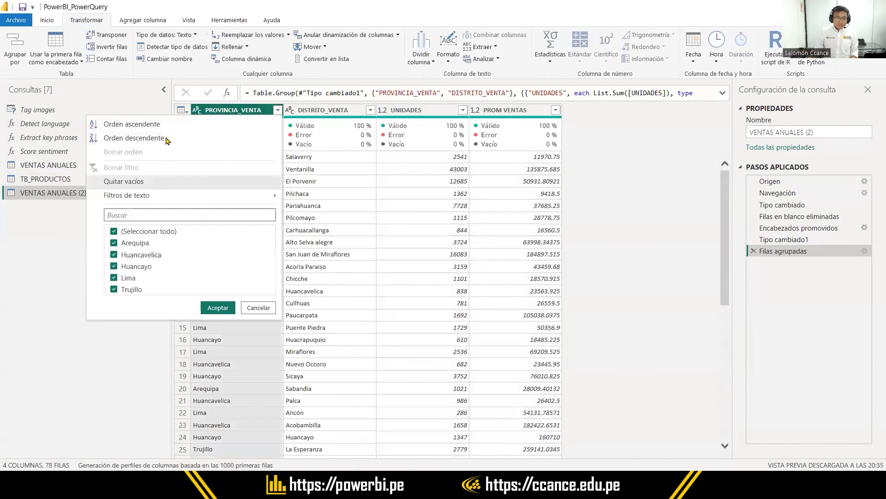
{"action": "left_click", "coordinate": [152, 124]}
Step: Review the UNIDADES and PROM VENTAS values by province and district in the grouped table
{"action": "left_click", "coordinate": [281, 157]}
{"action": "key", "text": "Down"}
{"action": "key", "text": "Down"}
{"action": "left_click", "coordinate": [425, 158]}
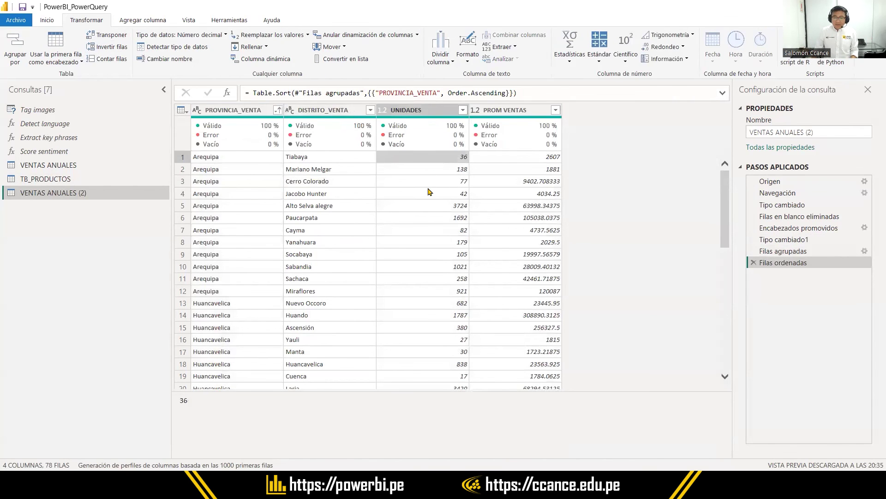
{"action": "key", "text": "Down"}
{"action": "key", "text": "Down"}
{"action": "key", "text": "Down"}
{"action": "key", "text": "Down"}
{"action": "key", "text": "Down"}
{"action": "left_click", "coordinate": [510, 158]}
{"action": "left_click", "coordinate": [525, 254]}
{"action": "scroll", "coordinate": [525, 254], "scroll_direction": "down", "scroll_amount": 10}
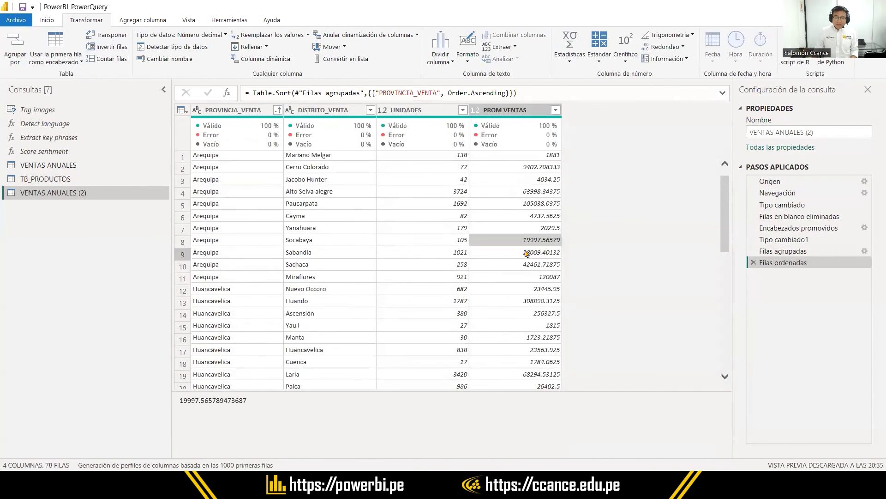
{"action": "scroll", "coordinate": [525, 253], "scroll_direction": "down", "scroll_amount": 10}
{"action": "scroll", "coordinate": [524, 247], "scroll_direction": "up", "scroll_amount": 20}
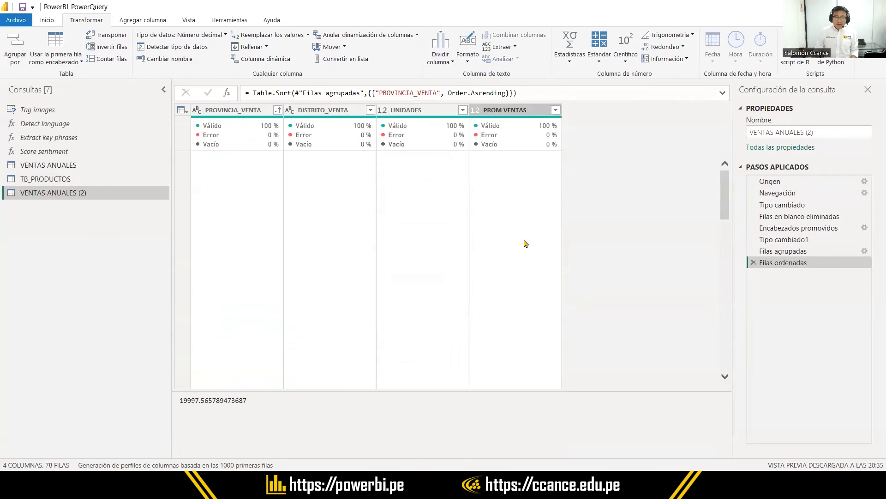
Step: Edit the Filas agrupadas step to remove the DISTRITO_VENTA grouping, and close and apply the query changes
{"action": "key", "text": "alt+h"}
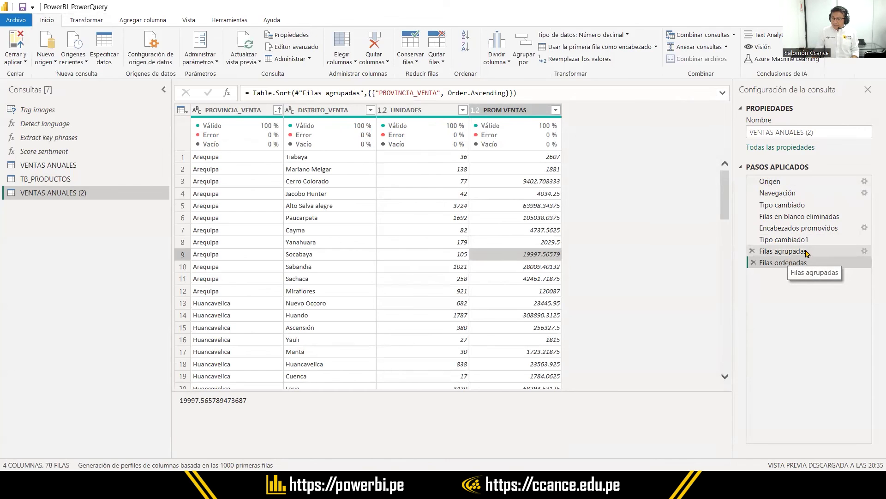
{"action": "left_click", "coordinate": [865, 252]}
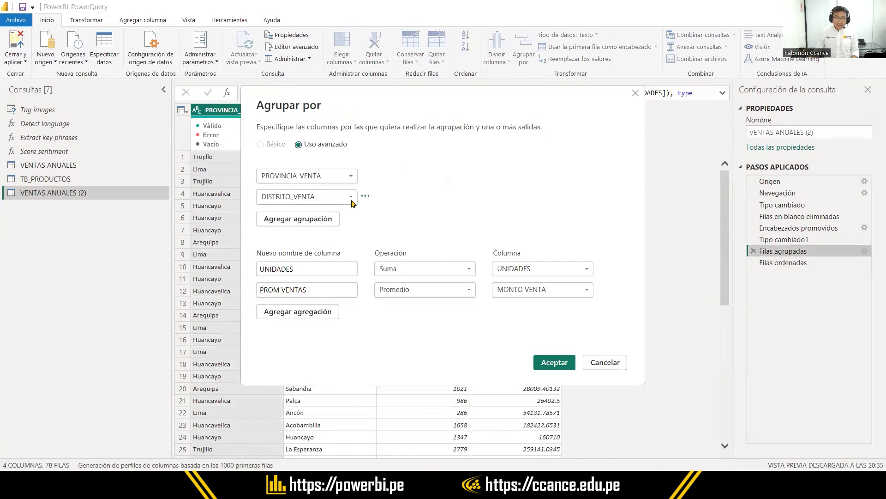
{"action": "left_click", "coordinate": [365, 196]}
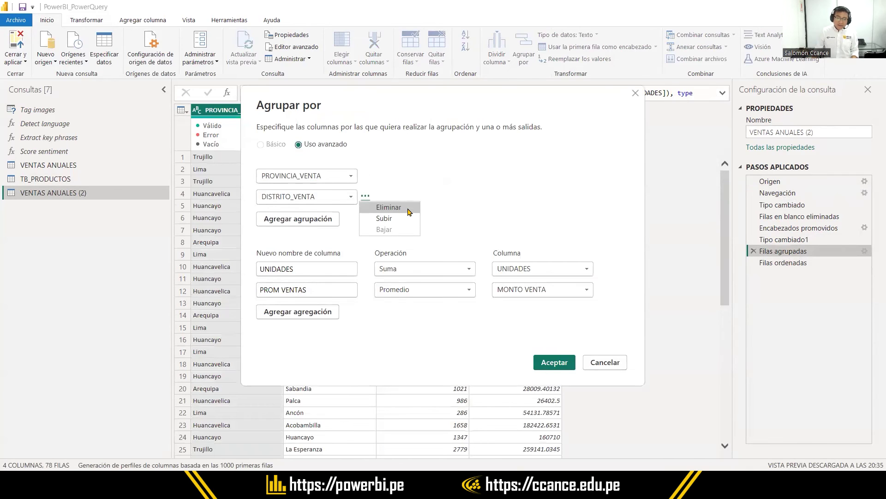
{"action": "left_click", "coordinate": [391, 207]}
{"action": "left_click", "coordinate": [556, 341]}
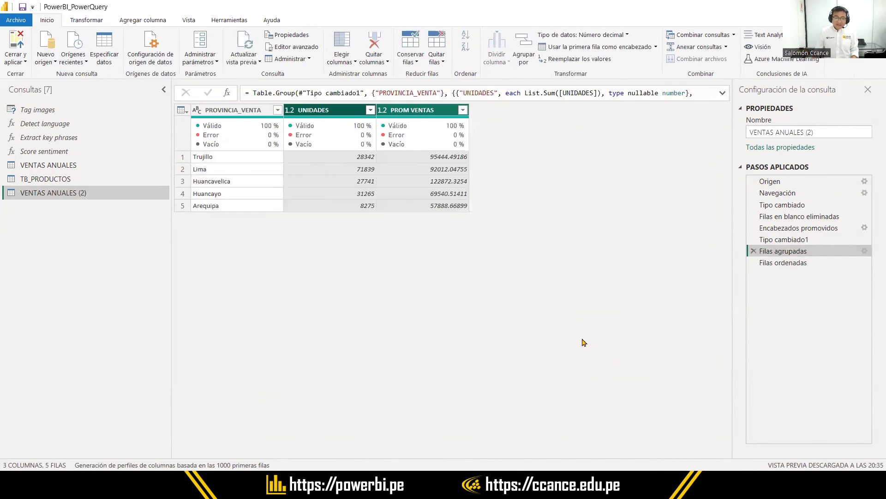
{"action": "left_click", "coordinate": [17, 43]}
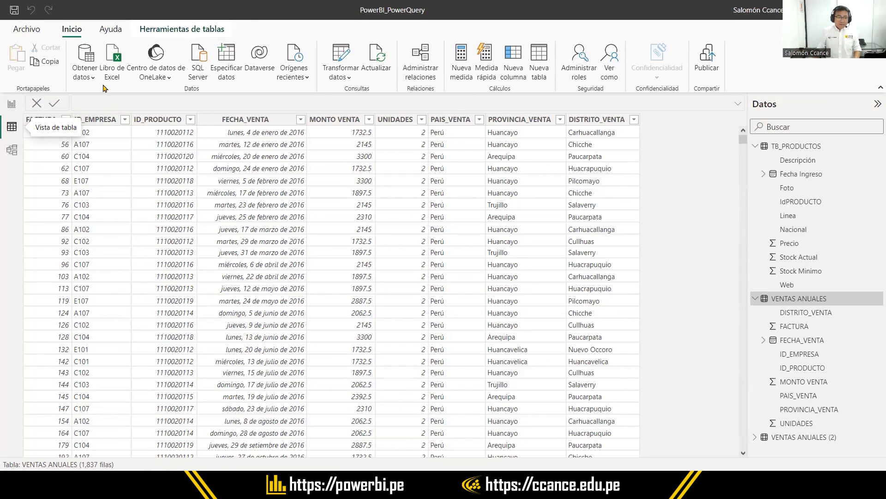
Step: Search all available data connectors for GOOGLE, examine the Google Sheets and Google Analytics options, and close the connector list
{"action": "left_click", "coordinate": [88, 75]}
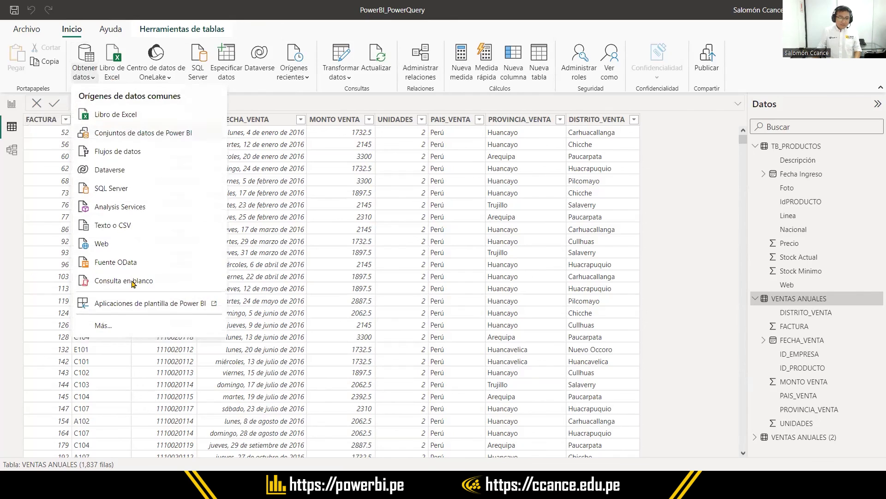
{"action": "left_click", "coordinate": [103, 325]}
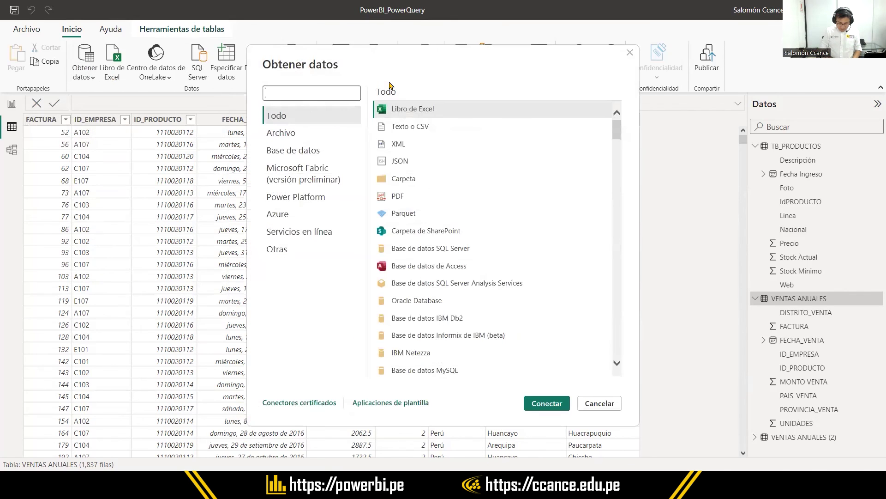
{"action": "type", "text": "GOOGLE"}
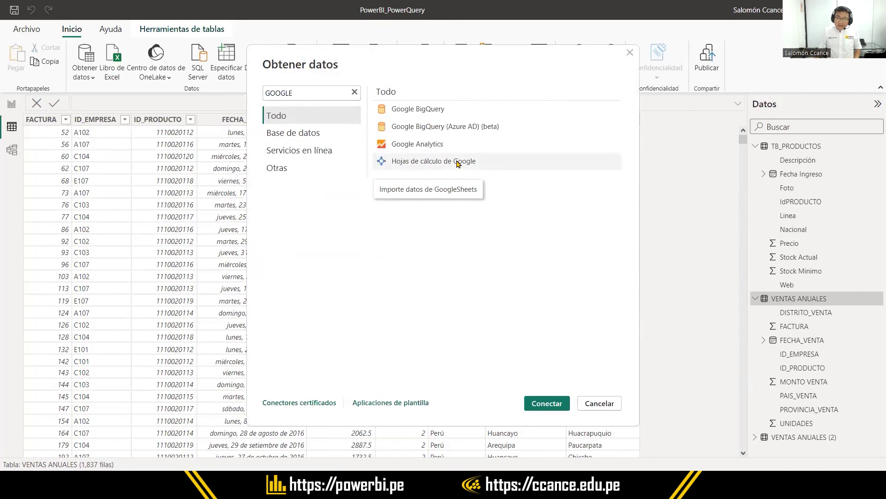
{"action": "left_click", "coordinate": [465, 165]}
{"action": "left_click", "coordinate": [466, 165]}
{"action": "left_click", "coordinate": [466, 165]}
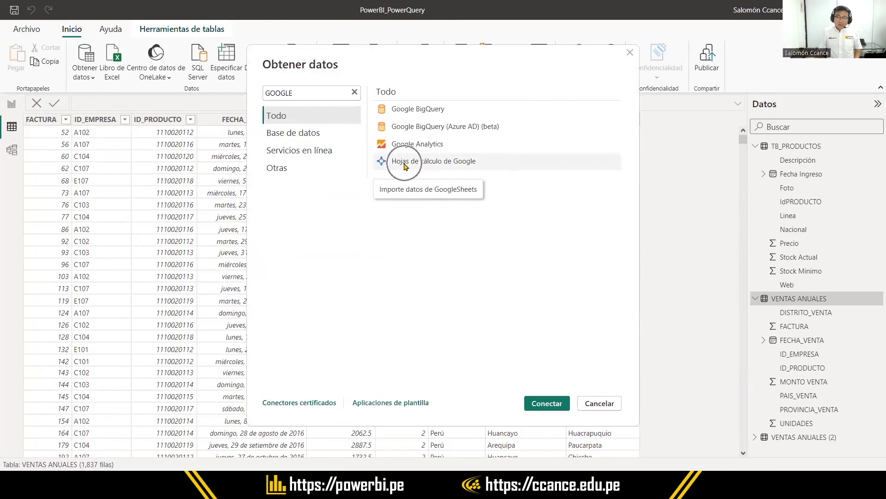
{"action": "left_click", "coordinate": [421, 147]}
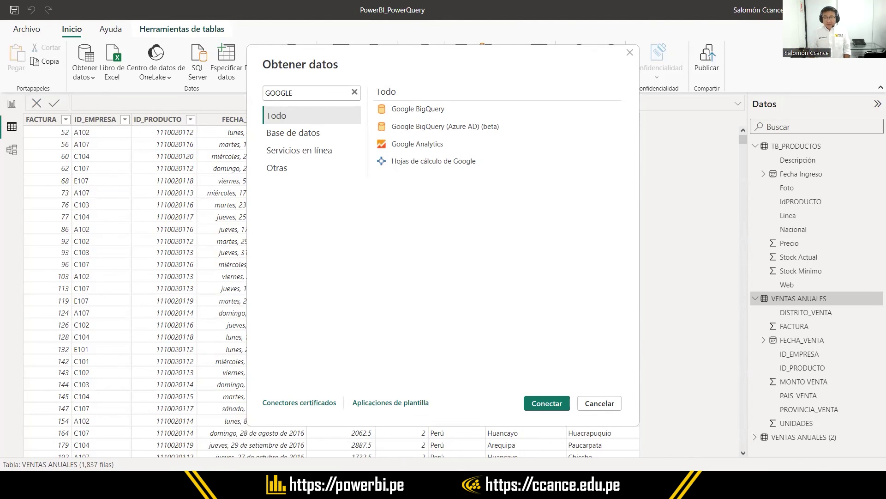
{"action": "left_click", "coordinate": [629, 52]}
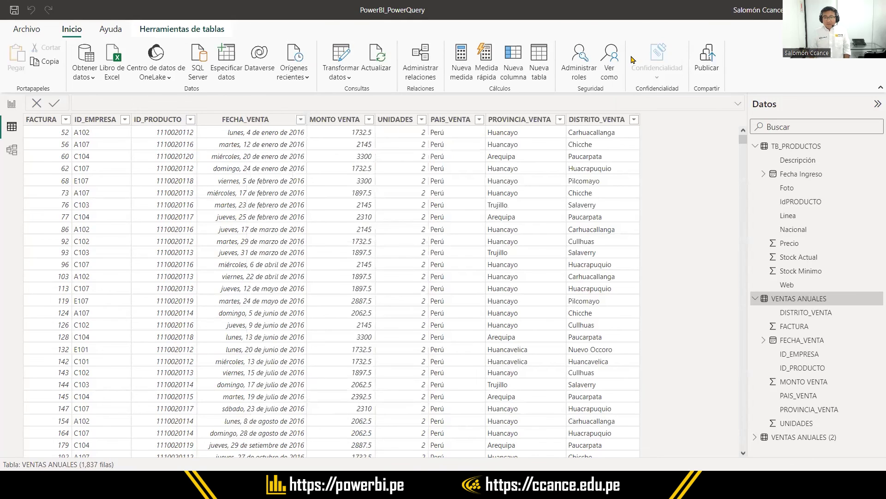